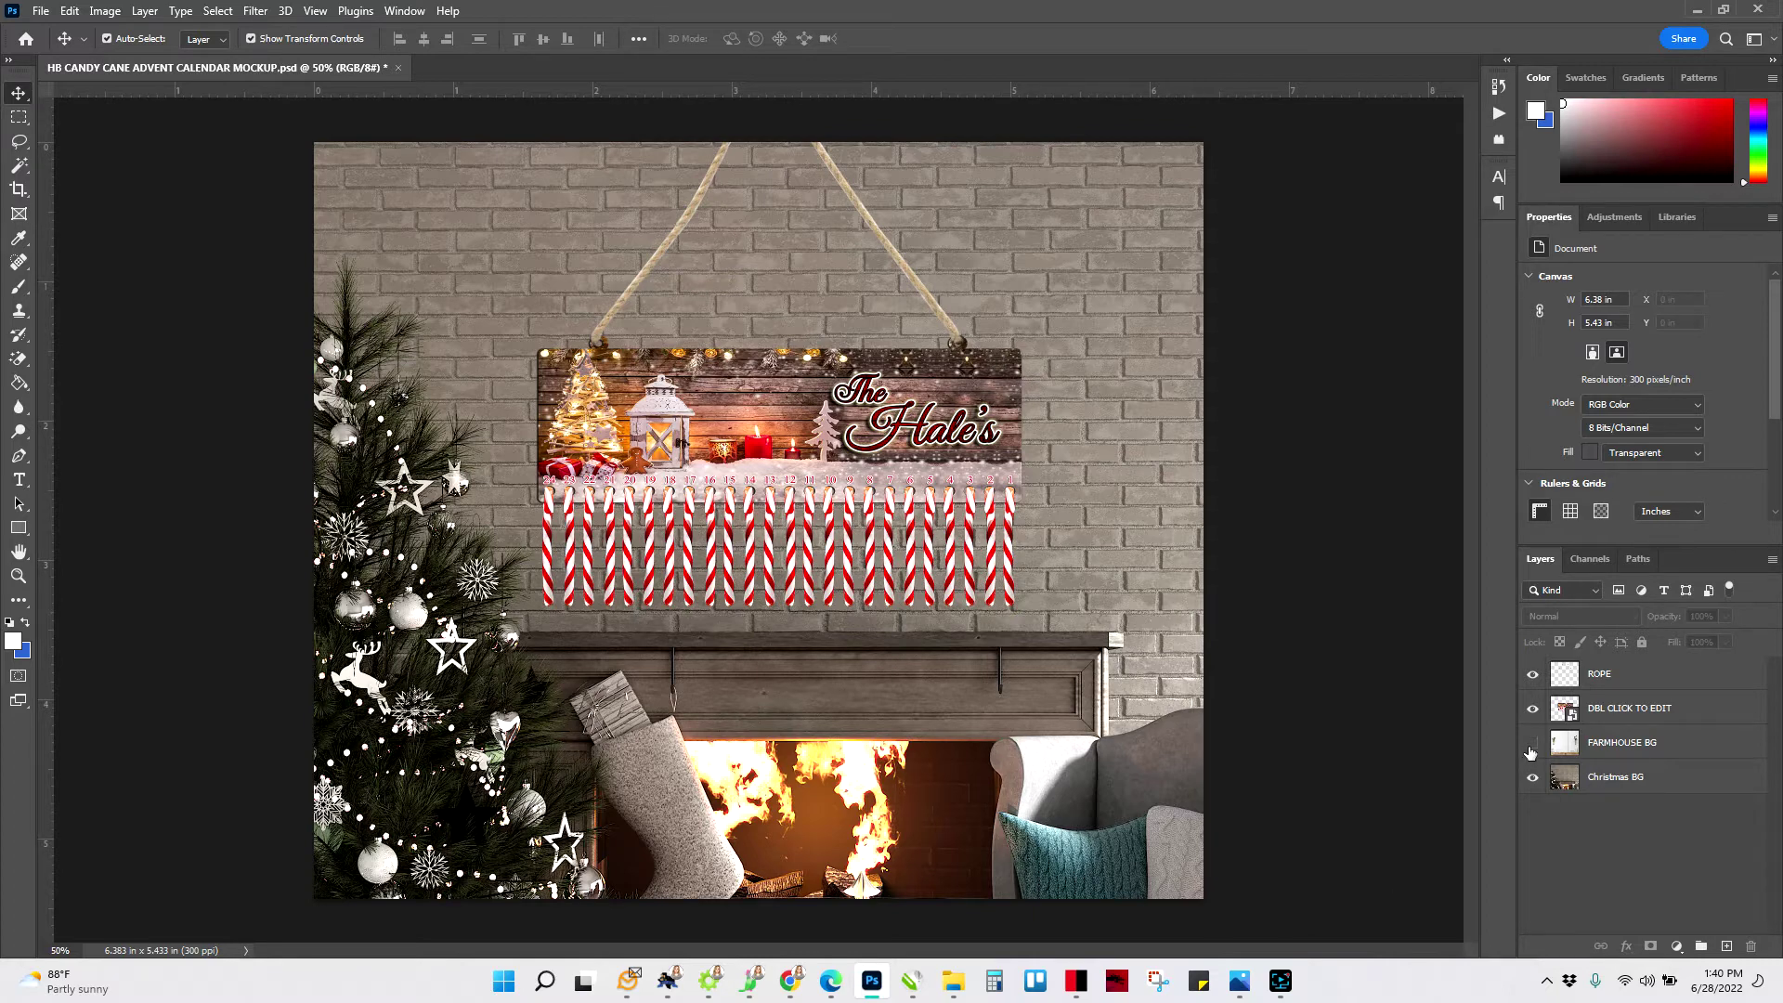
- Toggle the FARMHOUSE BG and Christmas BG layers to compare the backgrounds, ending with both layers shown
{"action": "left_click", "coordinate": [1533, 743]}
{"action": "left_click", "coordinate": [1533, 744]}
{"action": "left_click", "coordinate": [1611, 781]}
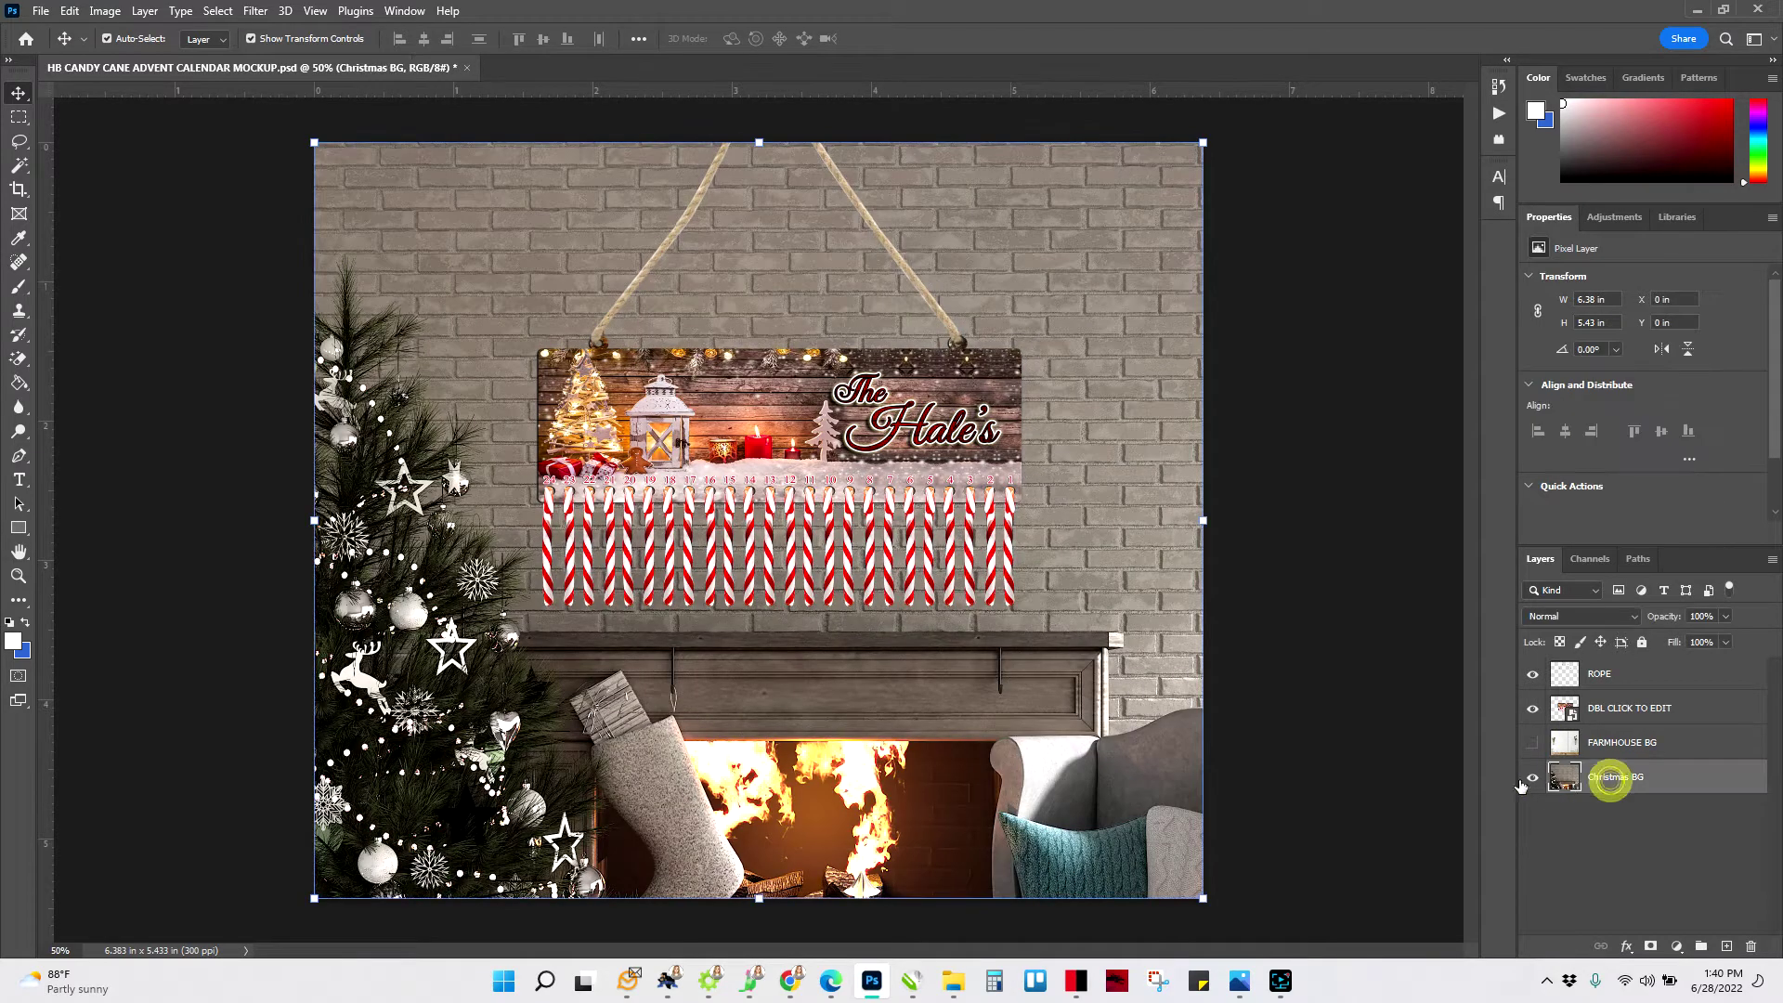
{"action": "left_click", "coordinate": [1532, 779]}
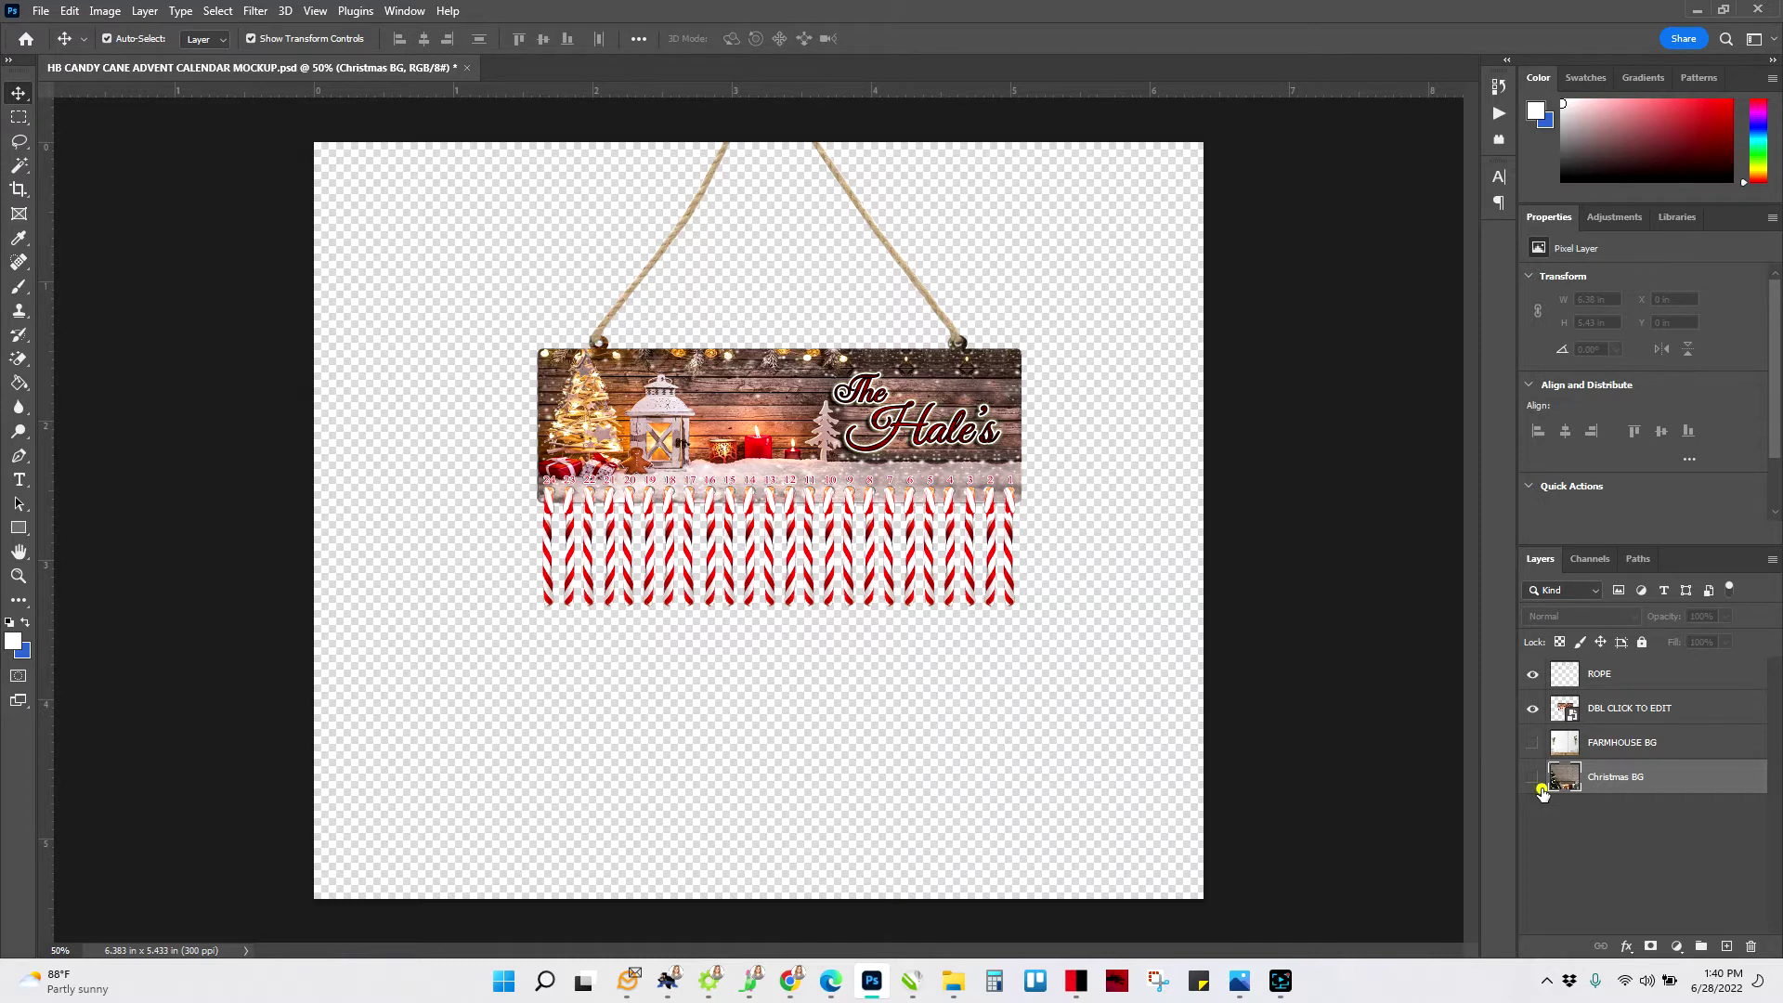
{"action": "left_click", "coordinate": [1540, 788]}
{"action": "left_click", "coordinate": [1542, 740]}
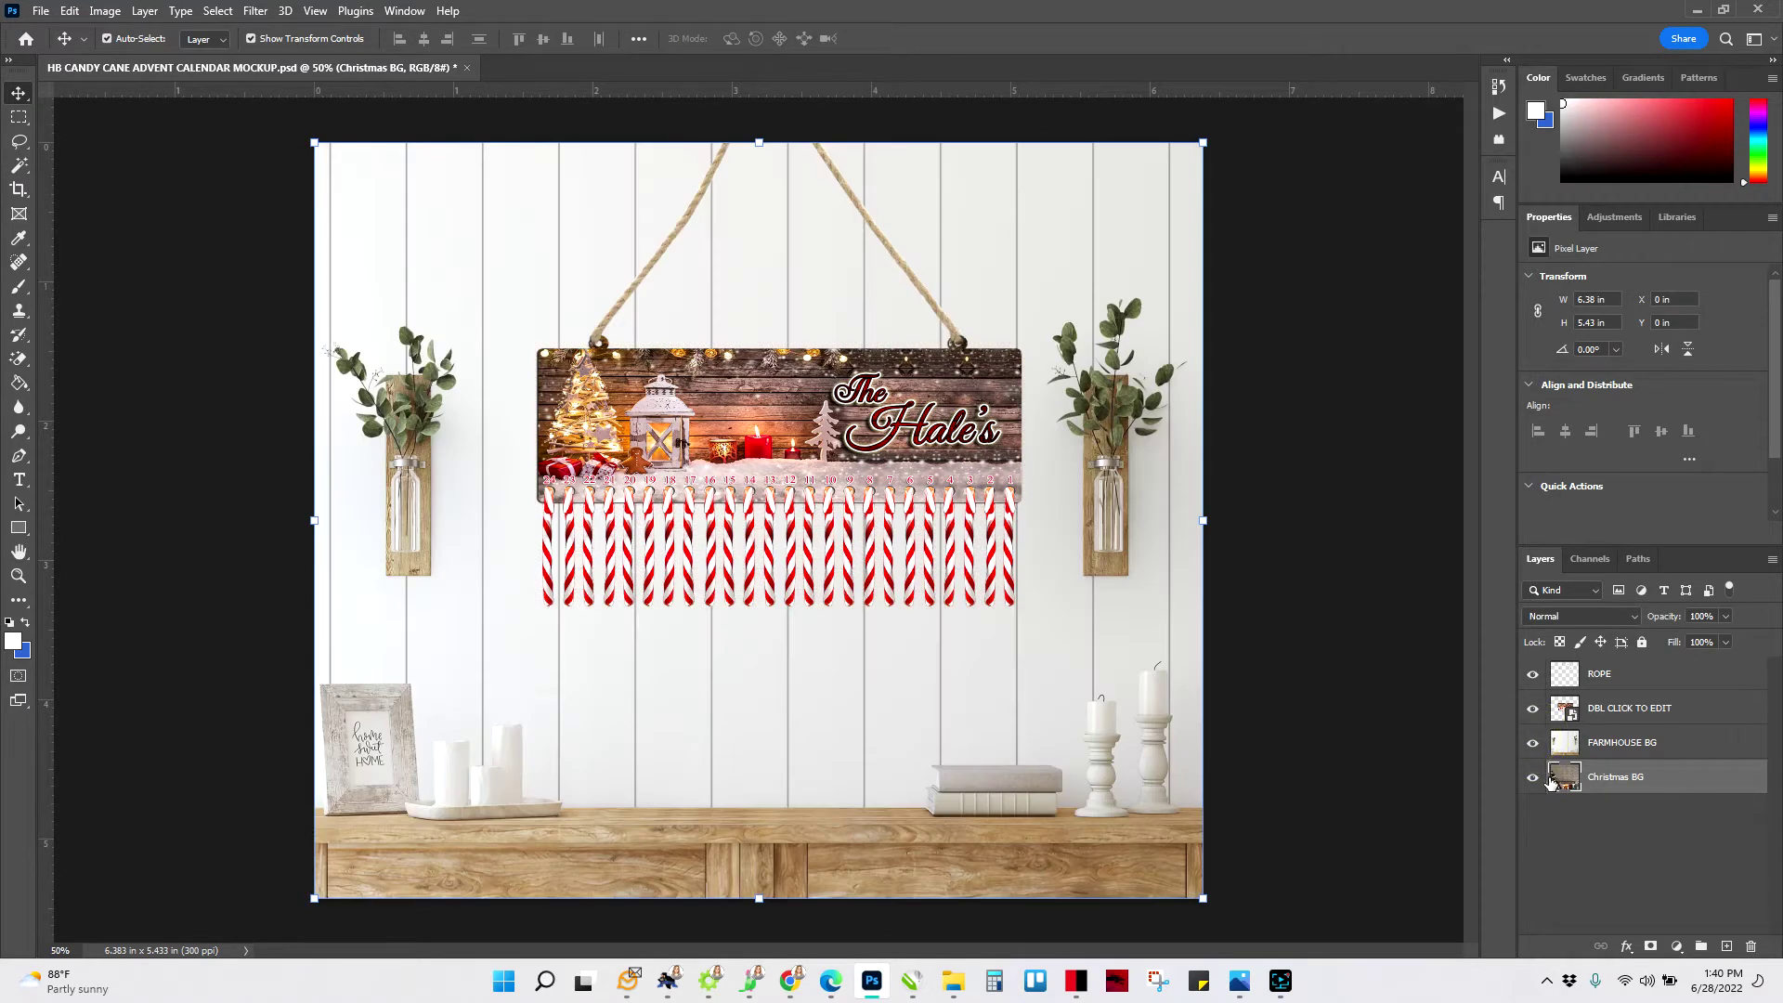
{"action": "left_click", "coordinate": [1537, 743]}
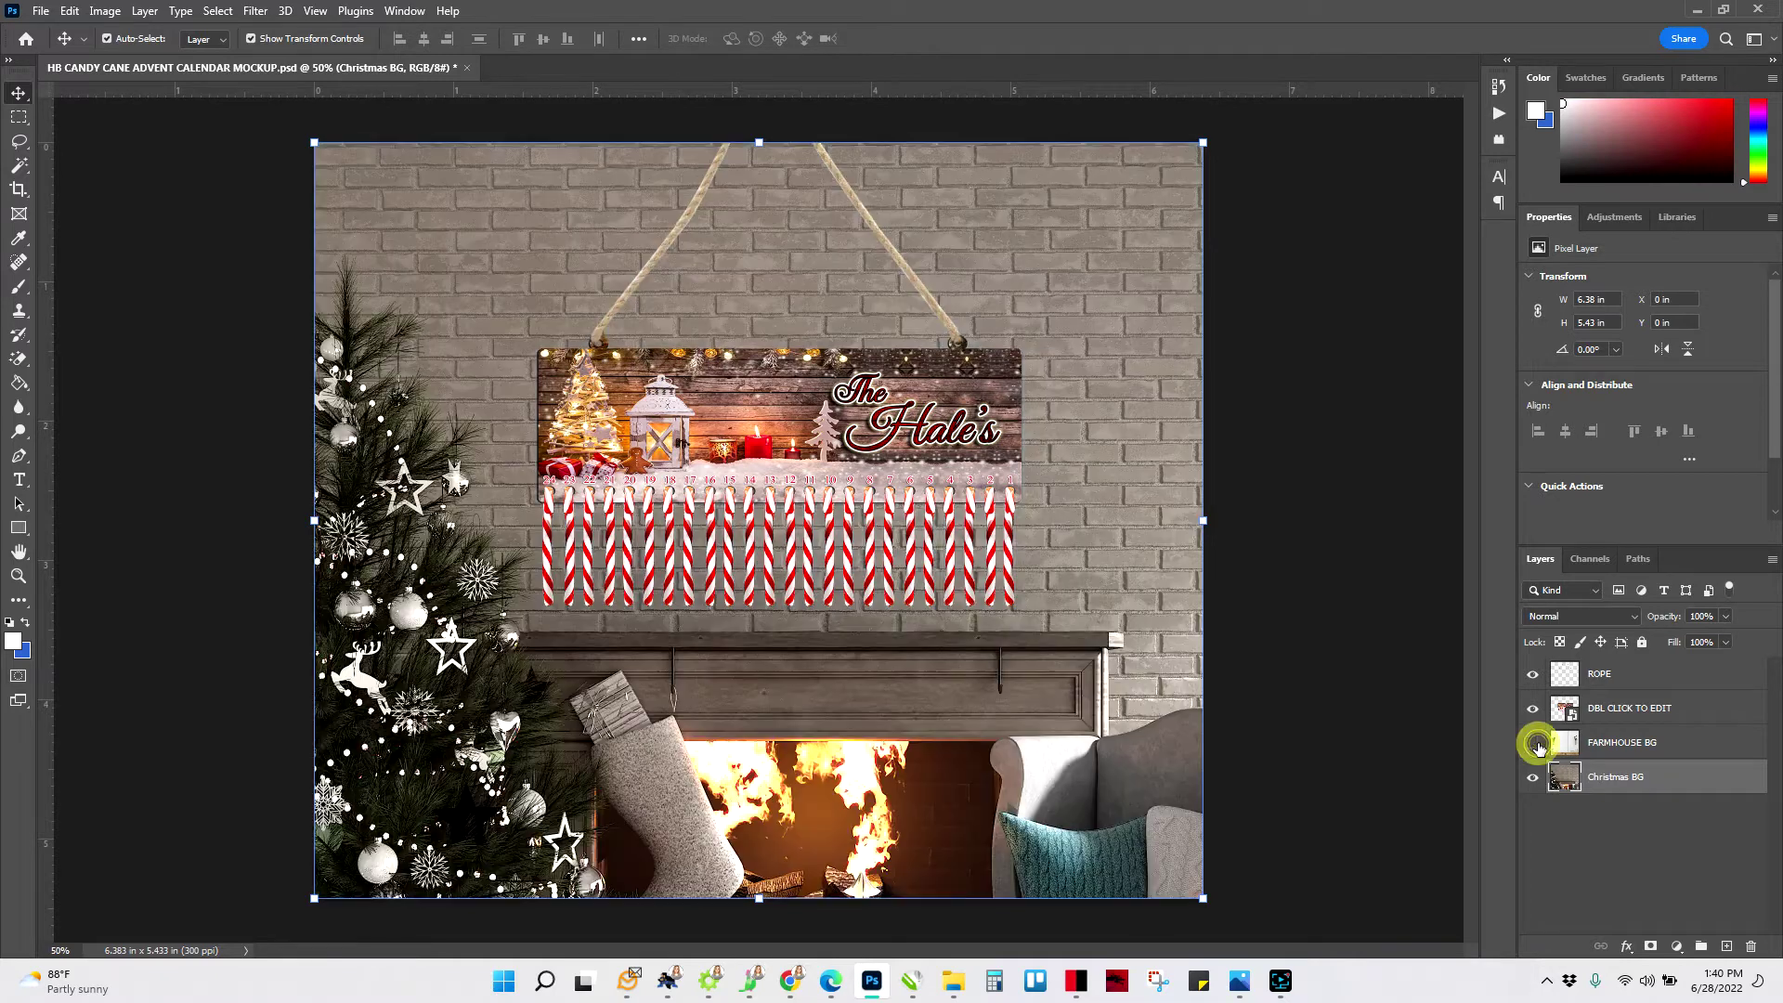
{"action": "left_click", "coordinate": [1534, 741]}
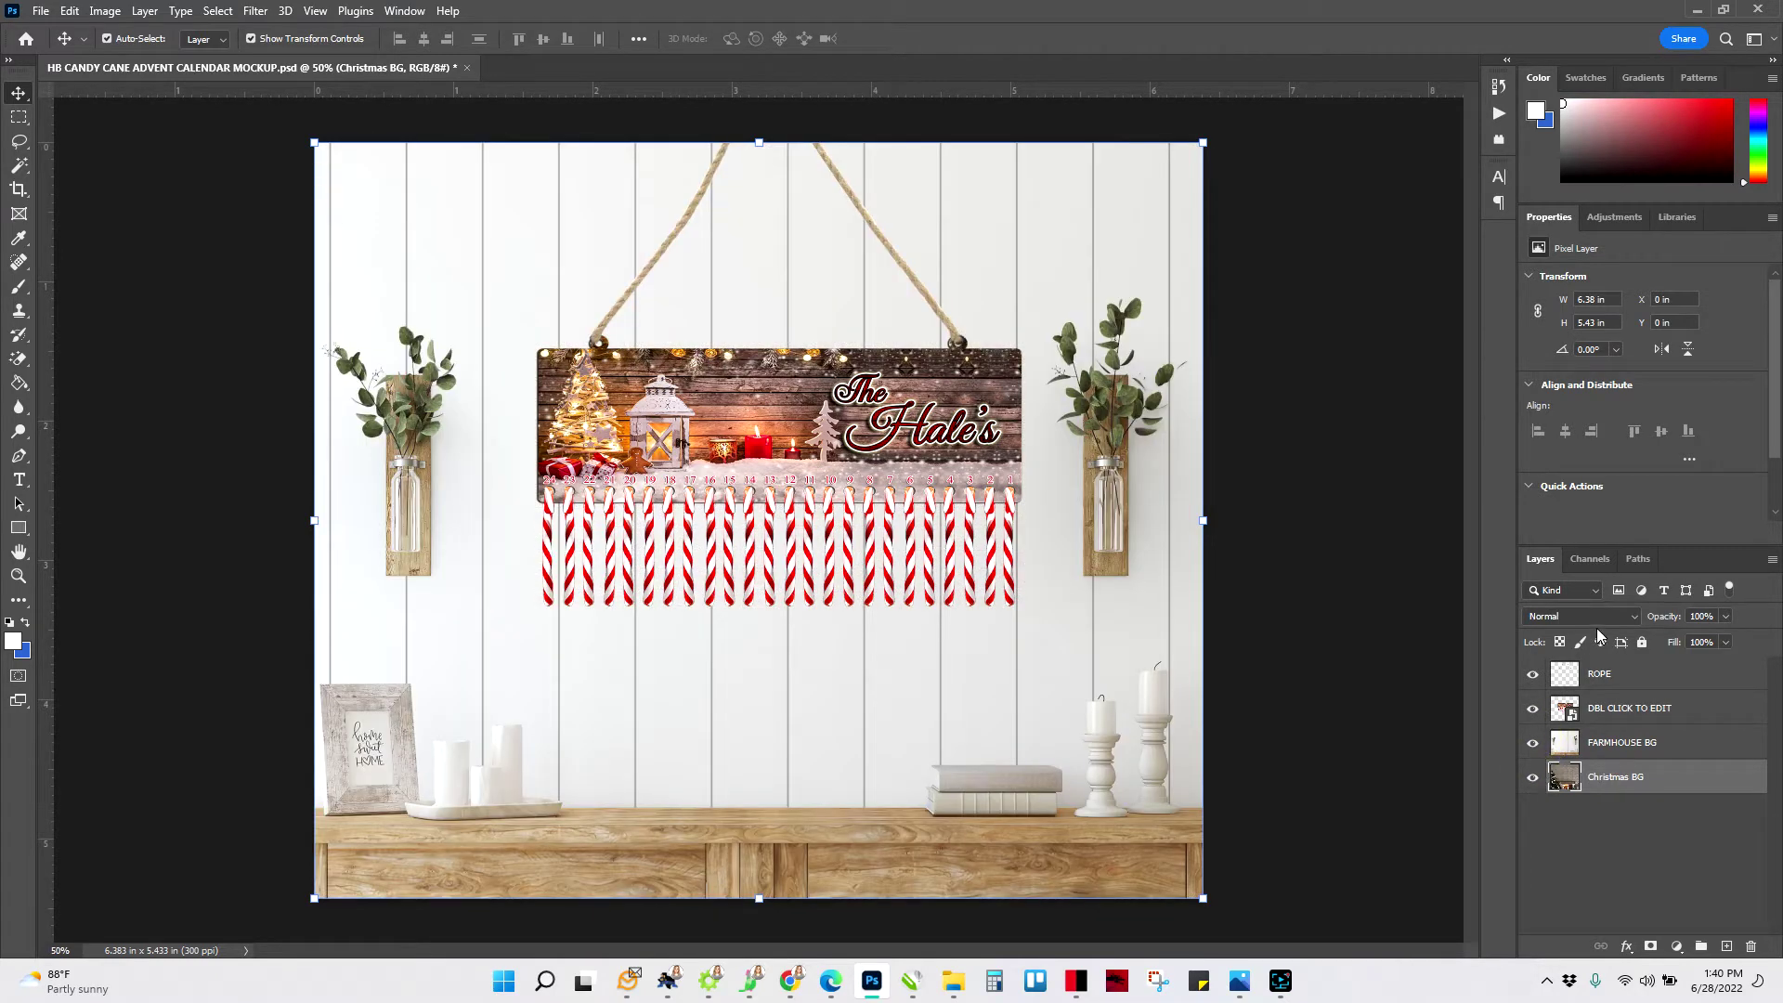
- Hide the Layers panel and bring it back
{"action": "left_click", "coordinate": [1630, 819]}
{"action": "left_click", "coordinate": [1625, 709]}
{"action": "left_click", "coordinate": [1634, 783]}
{"action": "left_click", "coordinate": [406, 11]}
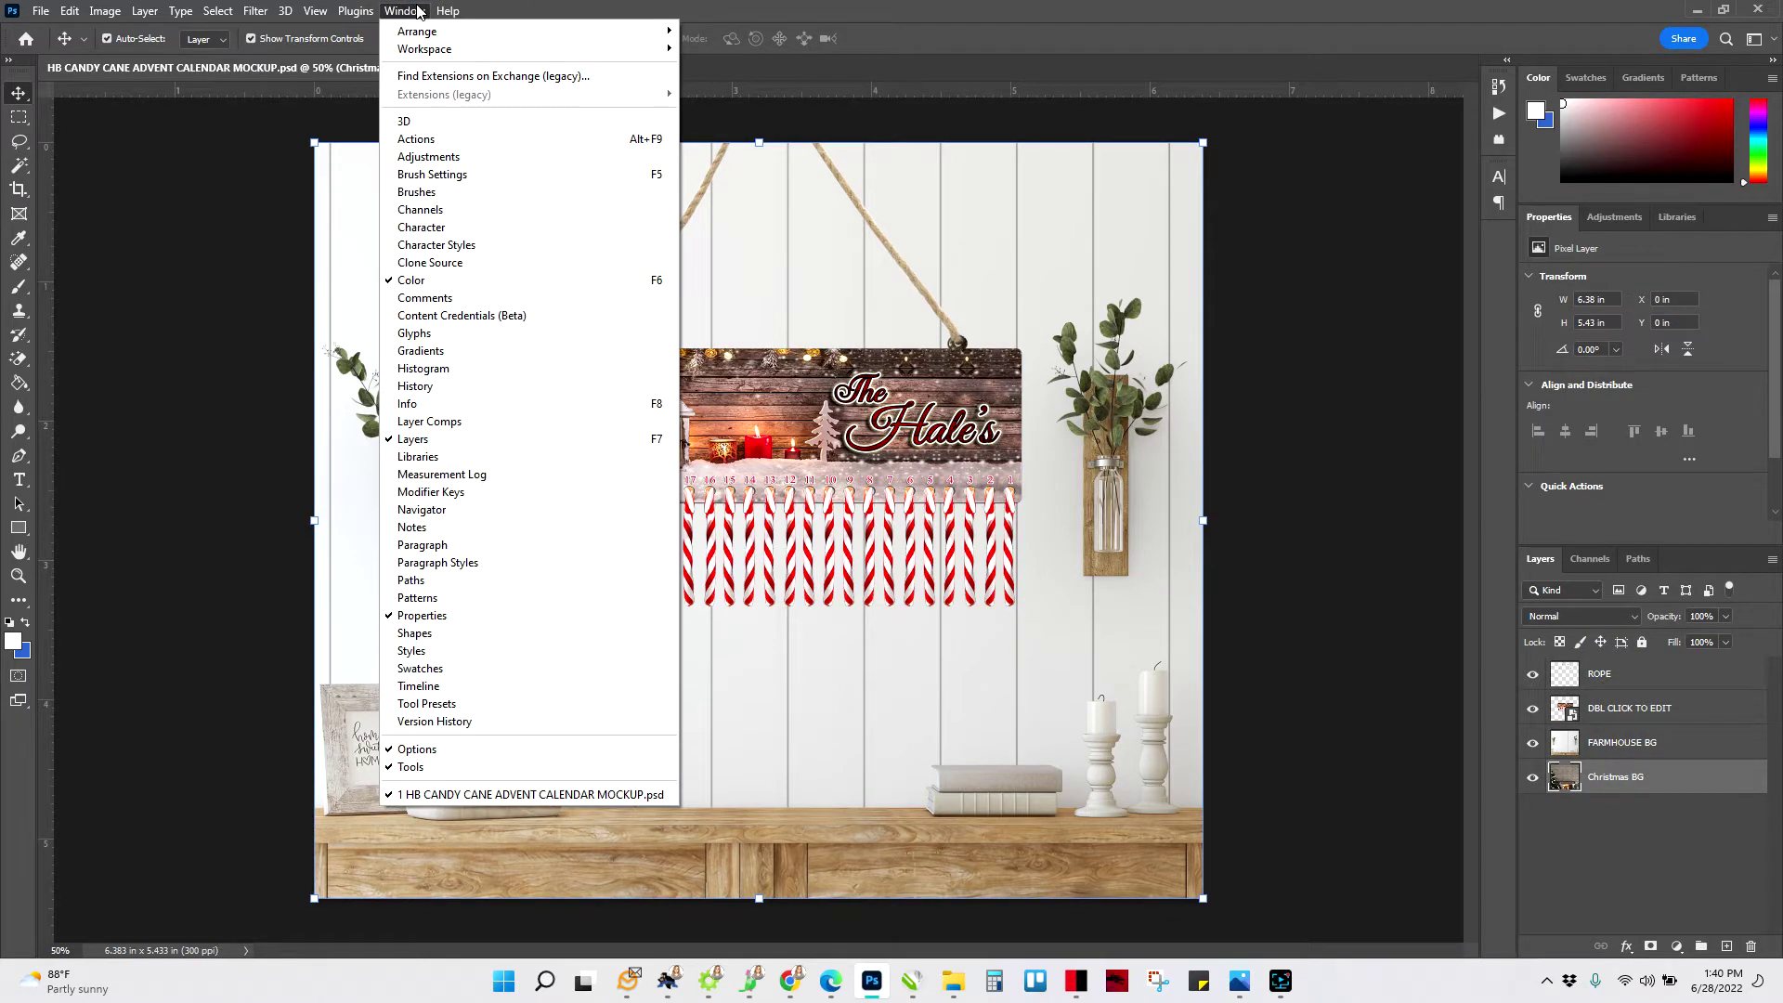
{"action": "left_click", "coordinate": [416, 442]}
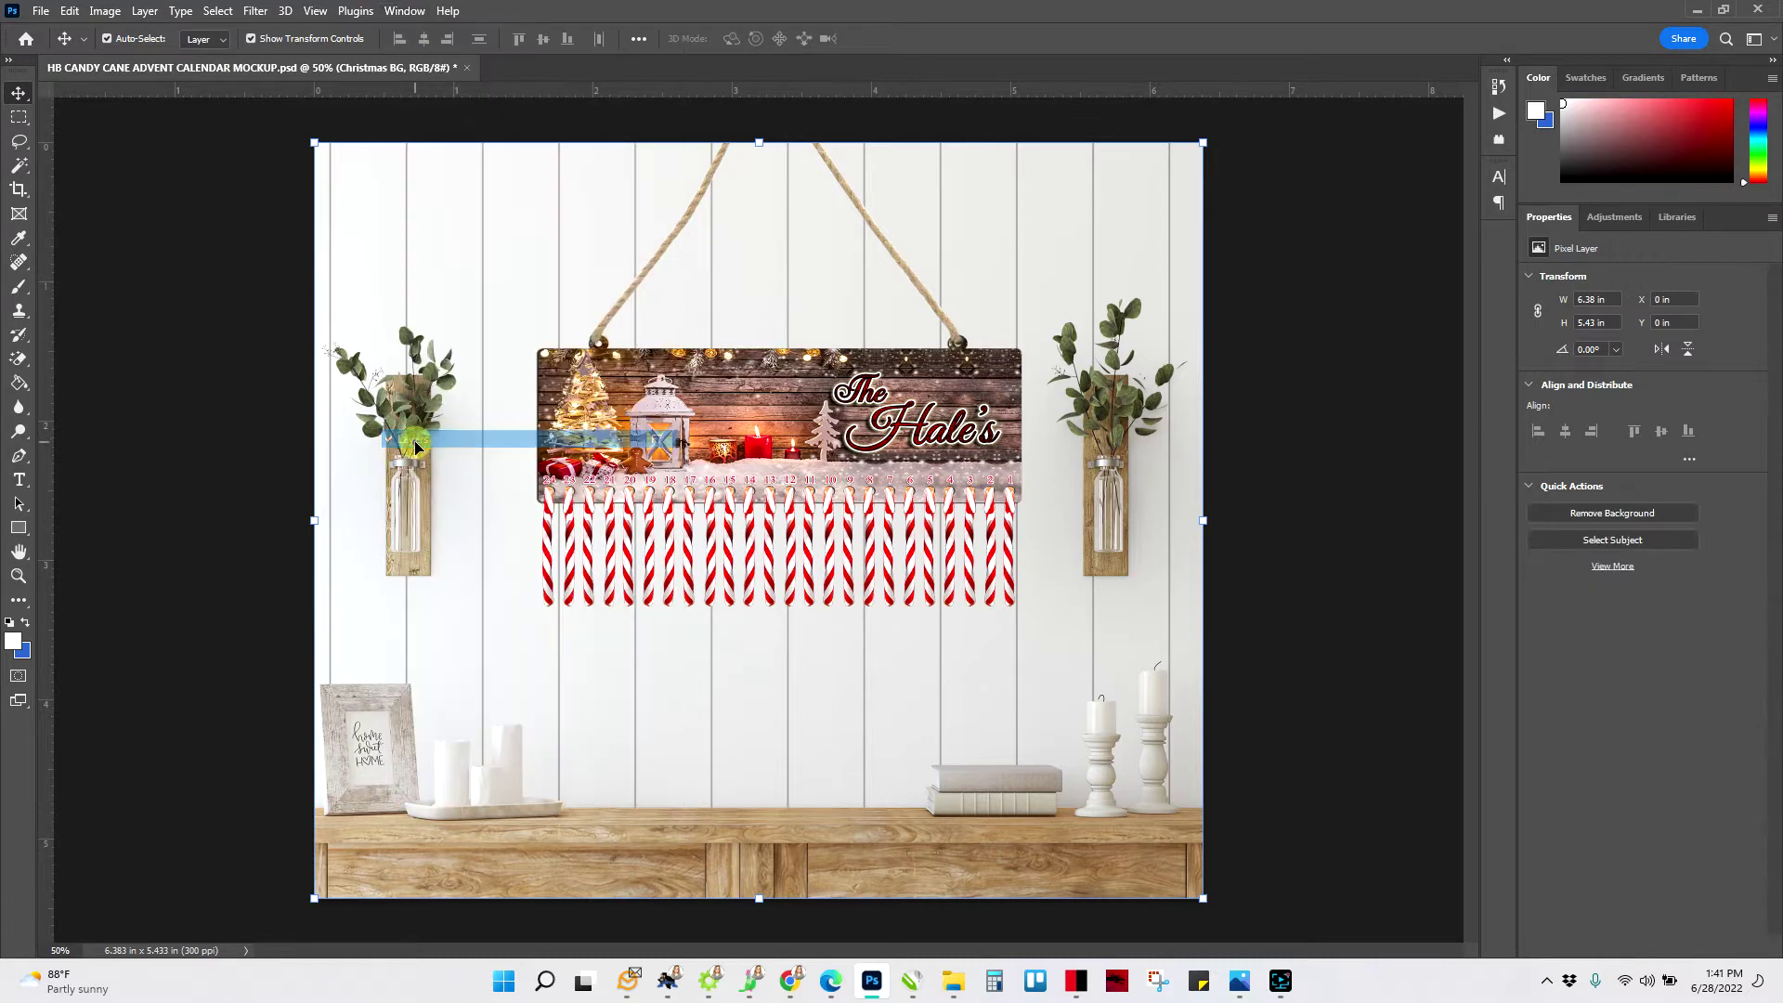
{"action": "left_click", "coordinate": [404, 10]}
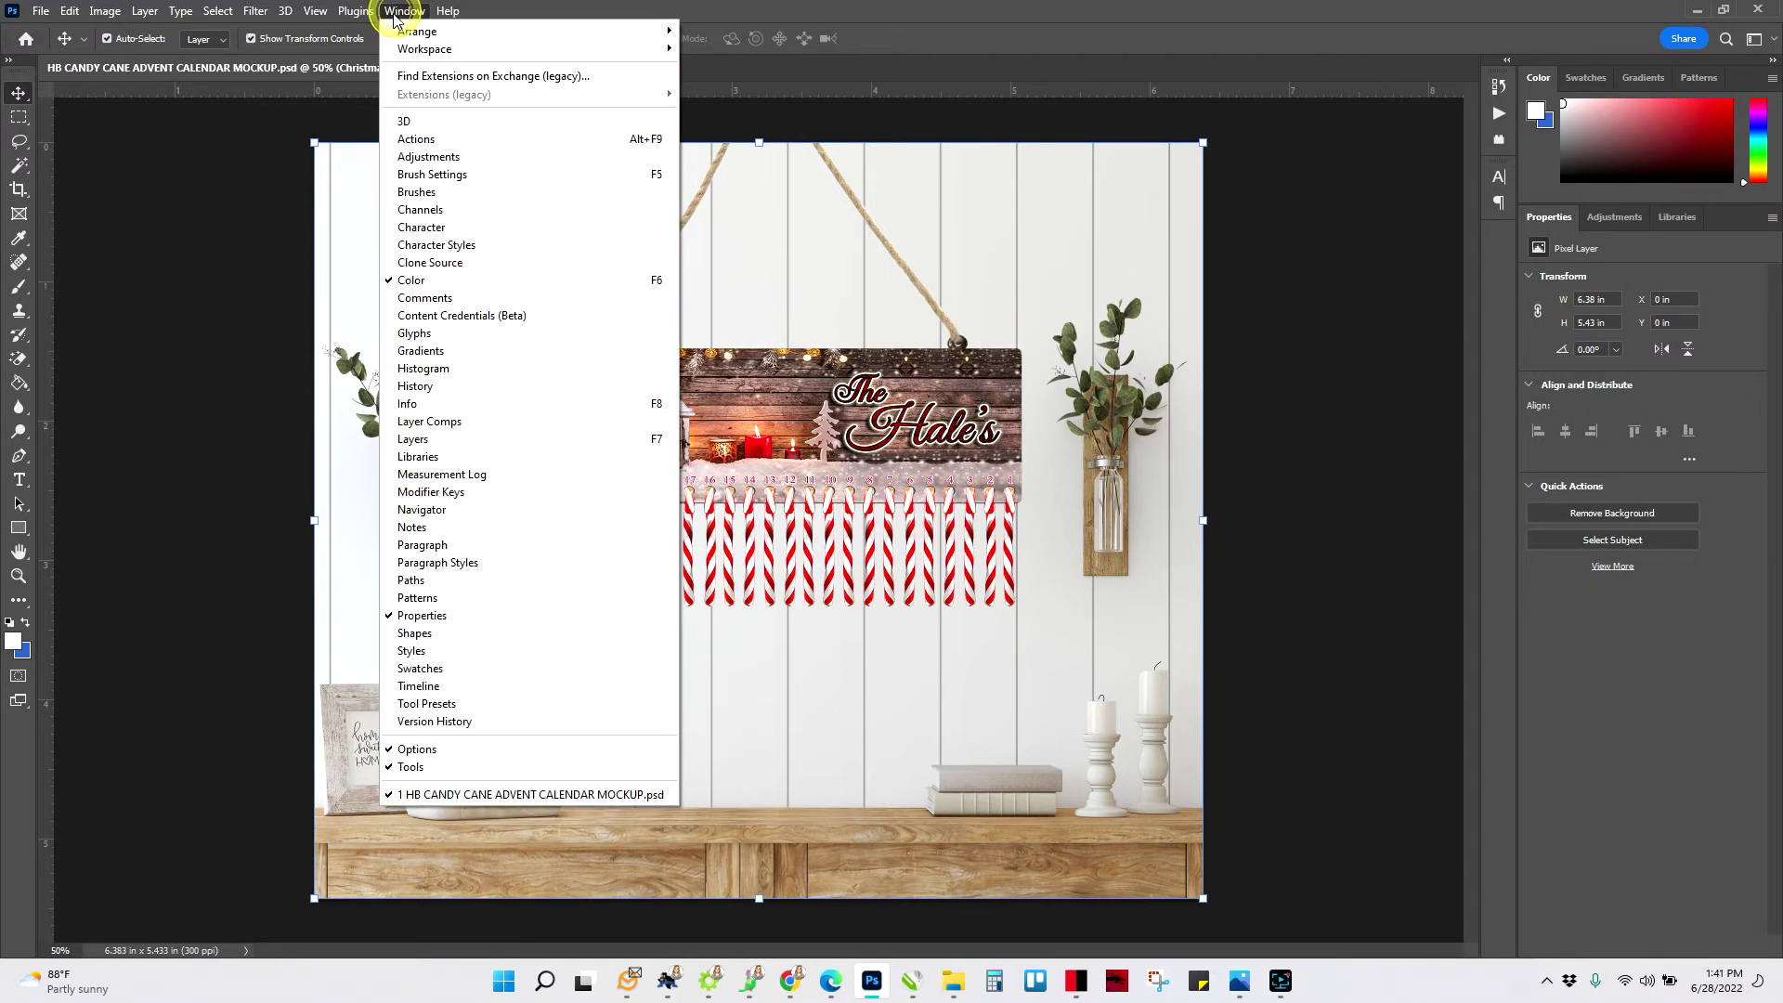
{"action": "left_click", "coordinate": [420, 438]}
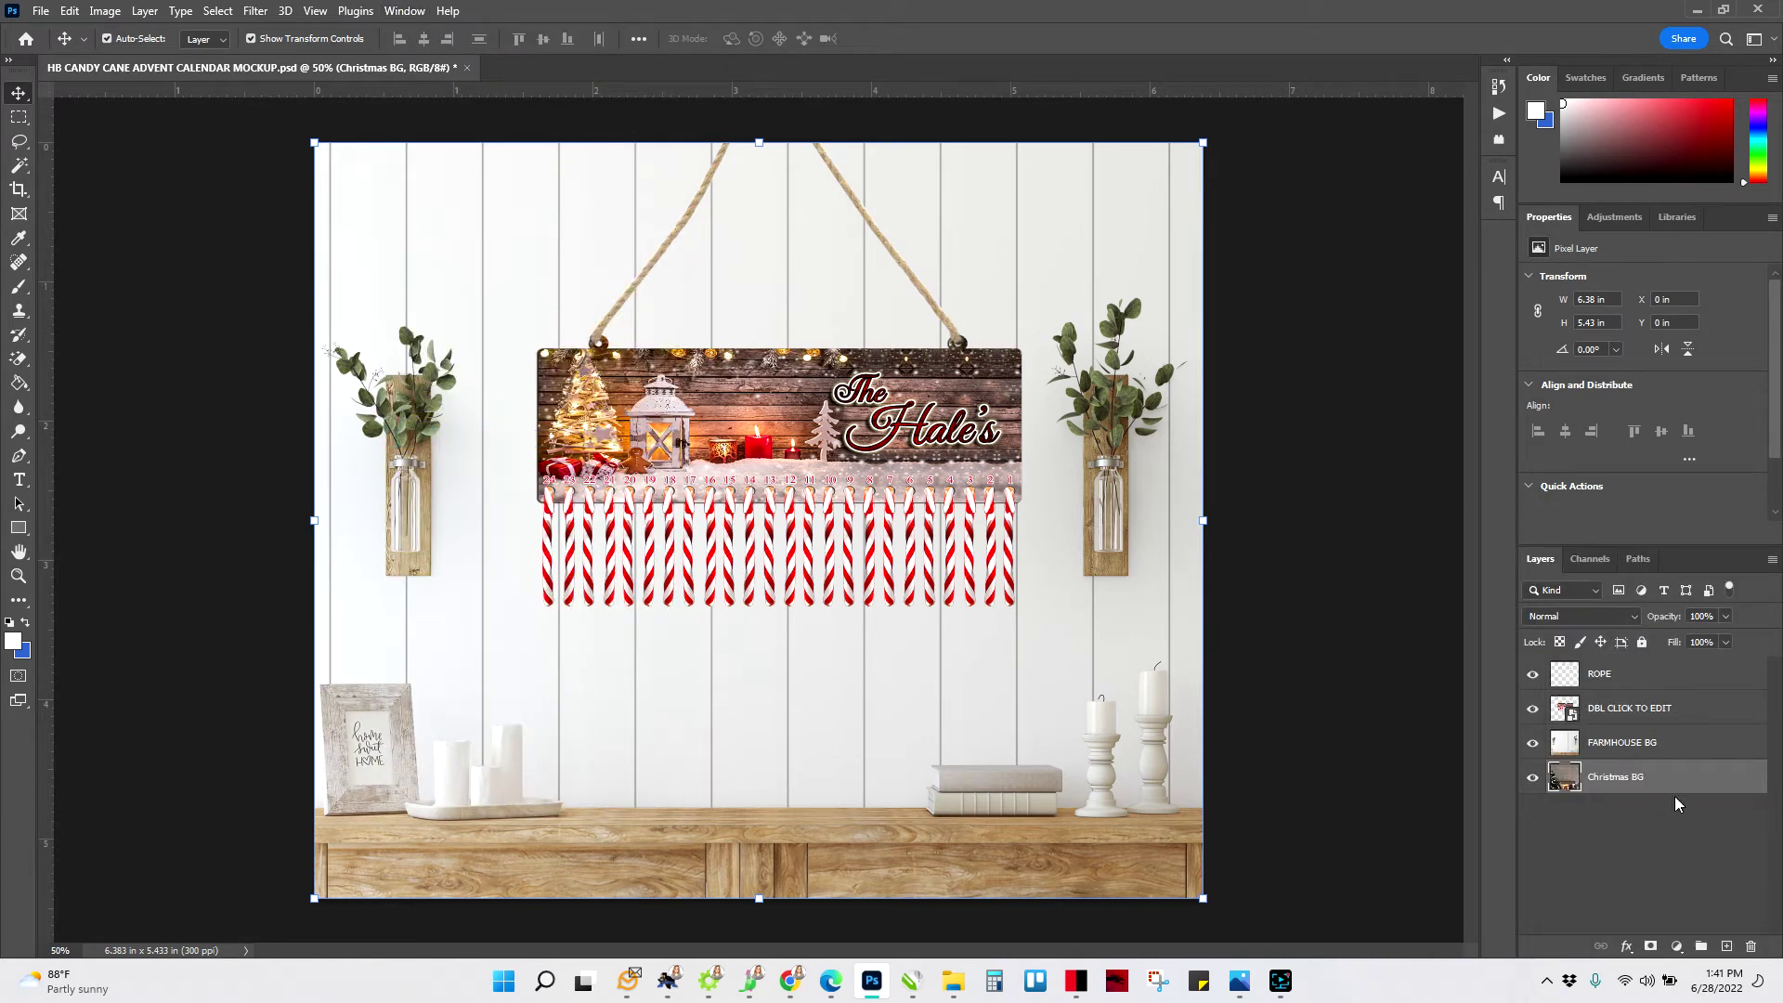
- Toggle the ROPE, DBL CLICK TO EDIT, FARMHOUSE BG and Christmas BG layers to examine what each contributes to the mockup
{"action": "left_click", "coordinate": [1598, 677]}
{"action": "left_click", "coordinate": [1534, 674]}
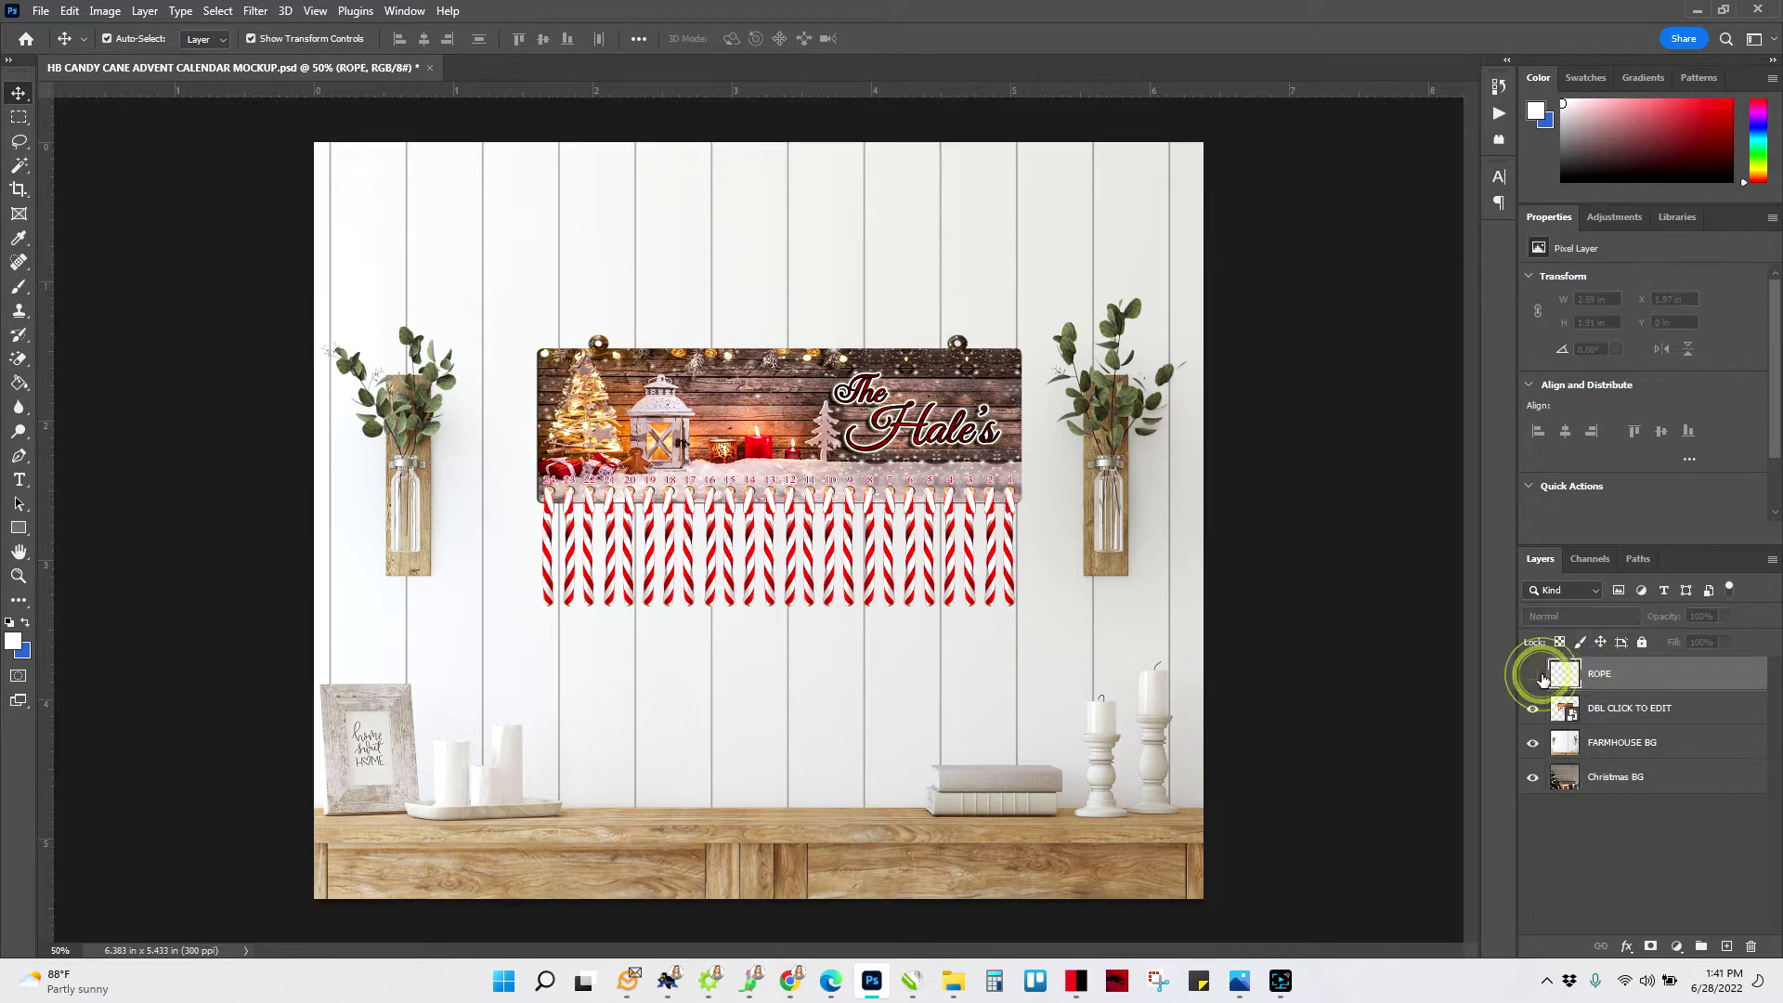
{"action": "left_click", "coordinate": [1534, 675]}
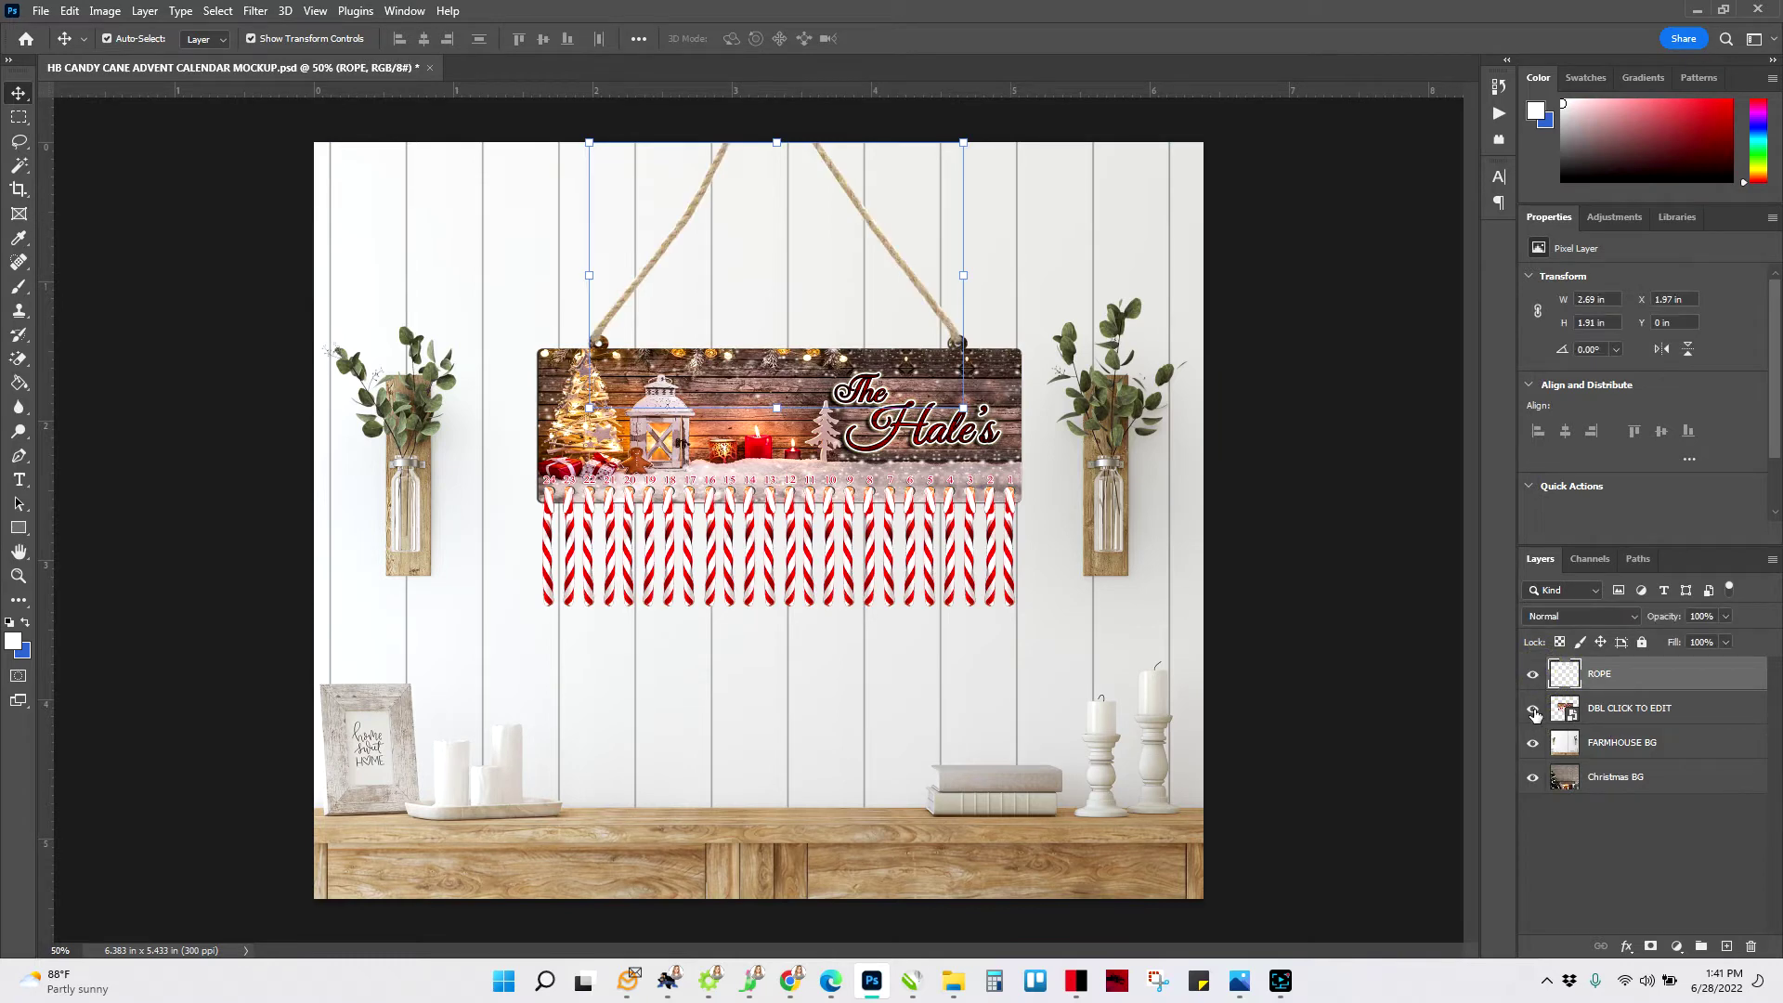
{"action": "left_click", "coordinate": [1533, 711]}
{"action": "left_click", "coordinate": [1534, 711]}
{"action": "left_click", "coordinate": [1533, 710]}
{"action": "left_click", "coordinate": [1533, 710]}
{"action": "left_click", "coordinate": [1533, 743]}
{"action": "left_click", "coordinate": [1534, 777]}
{"action": "left_click", "coordinate": [1533, 743]}
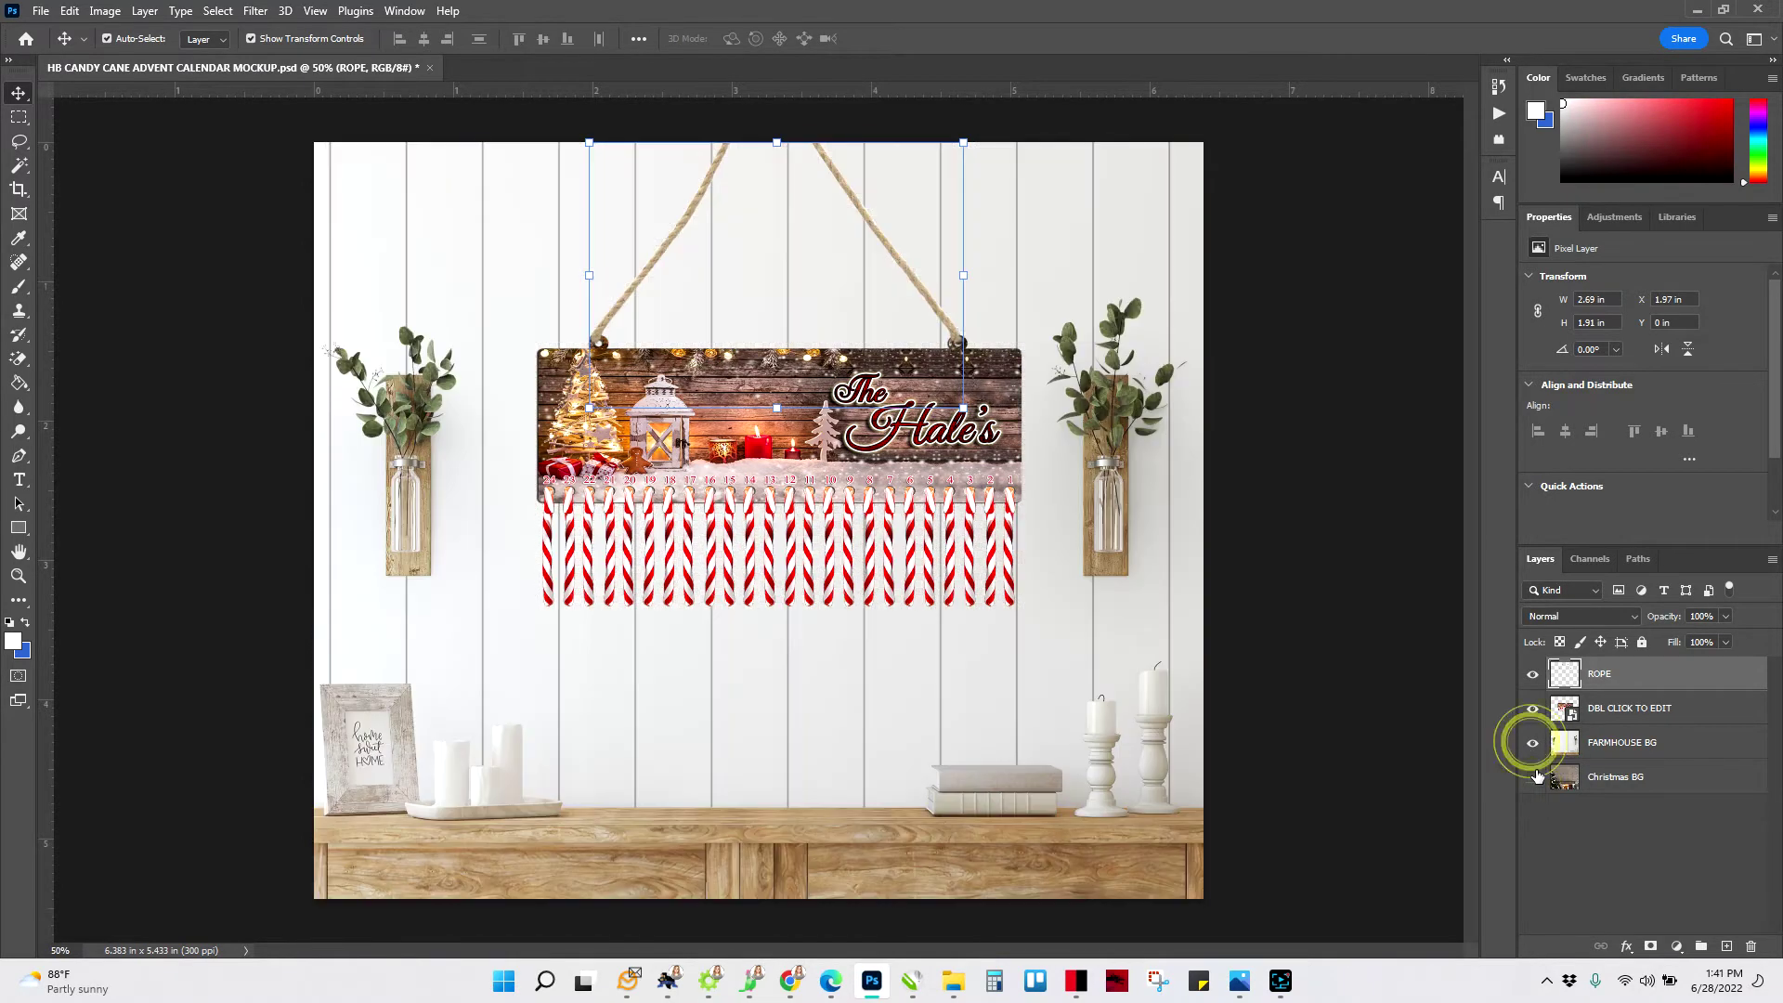
{"action": "left_click", "coordinate": [1533, 777]}
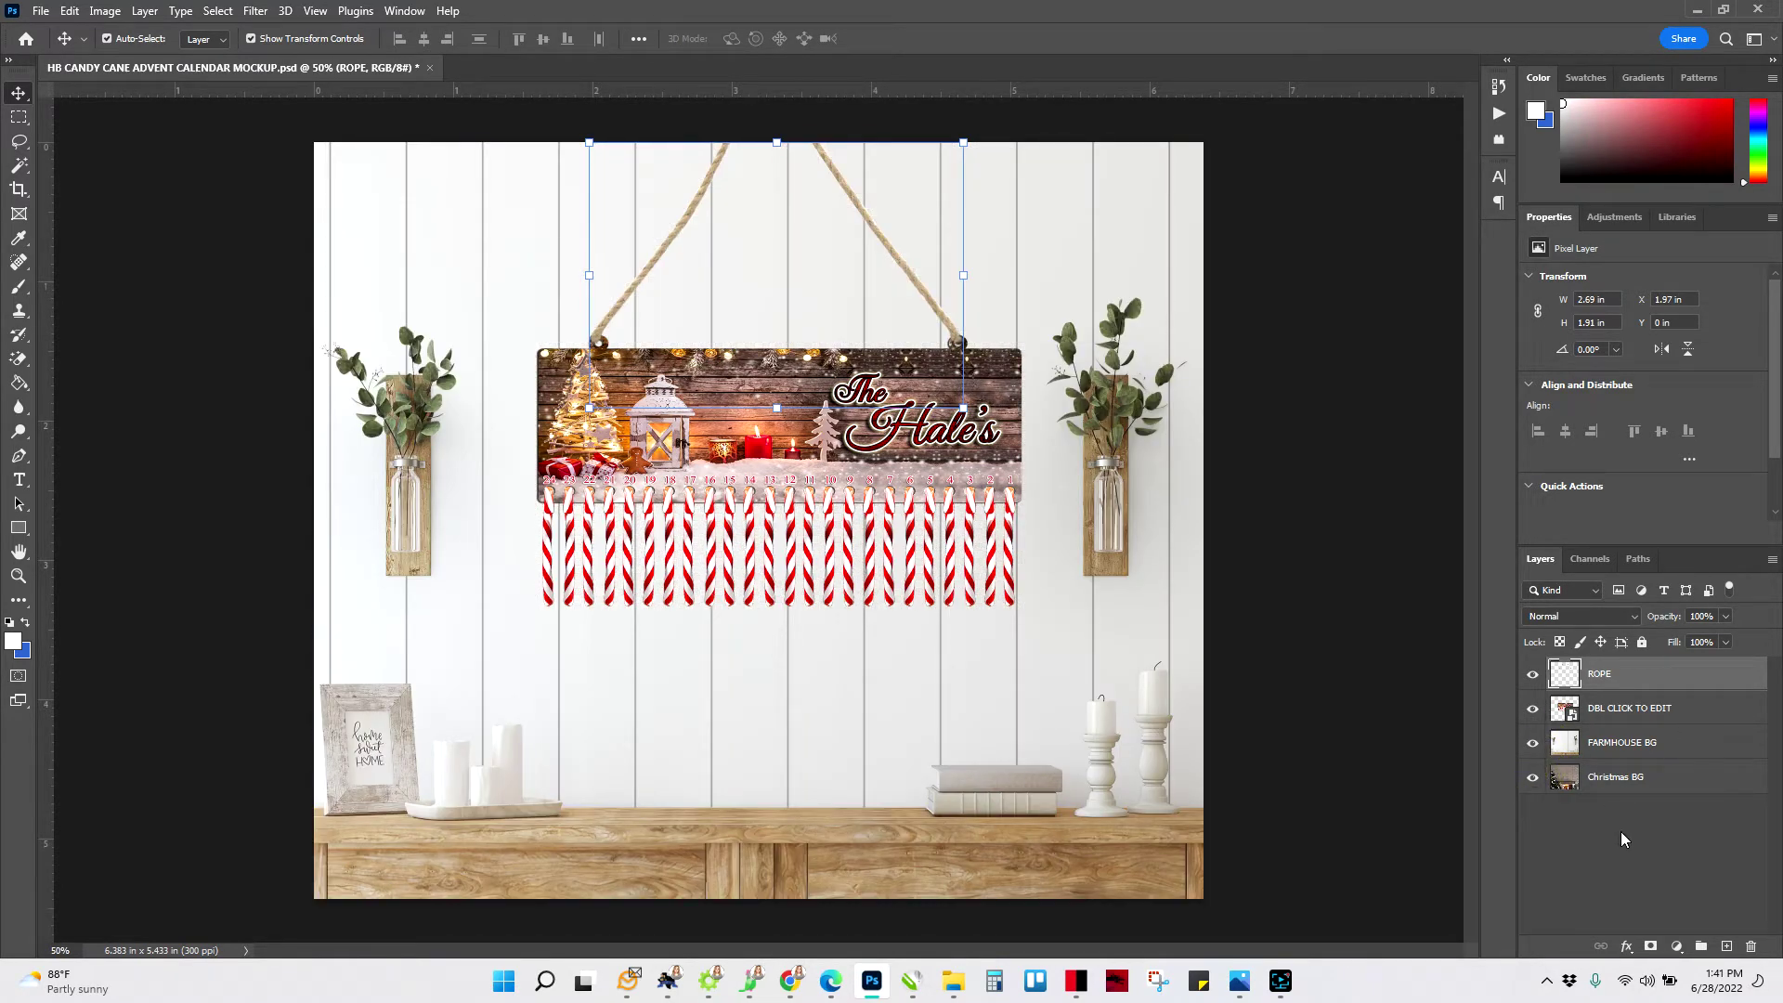
{"action": "left_click", "coordinate": [1589, 831]}
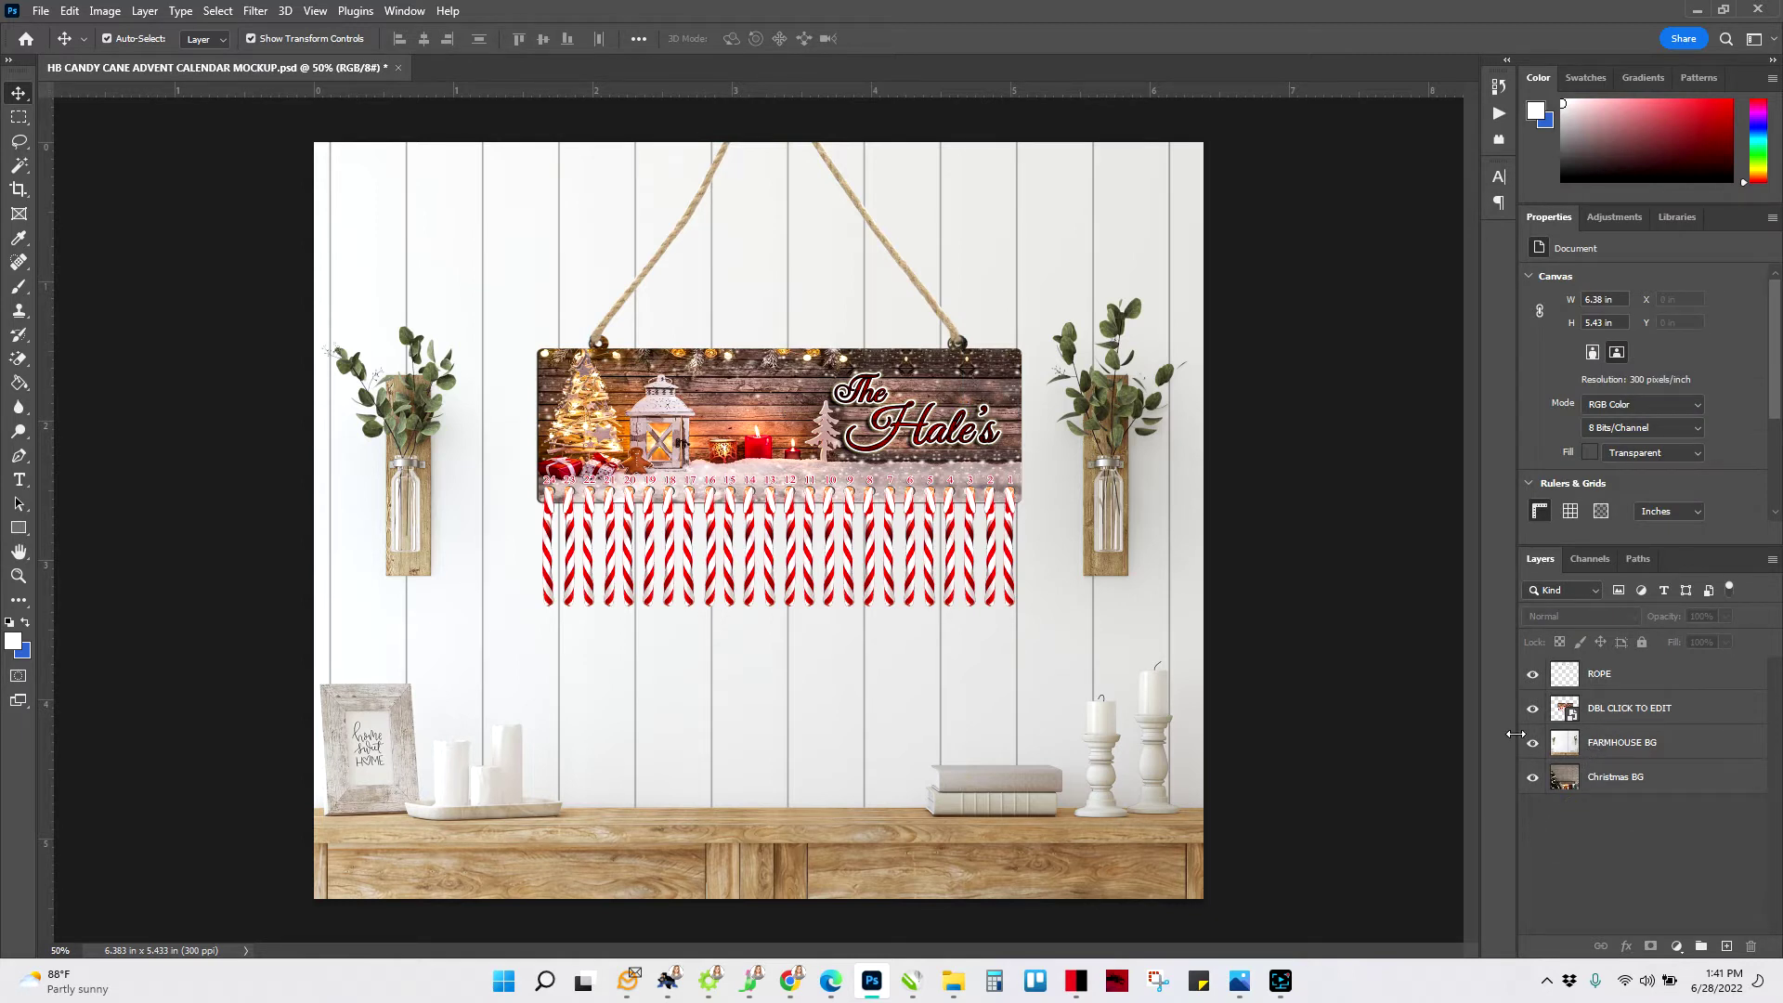
- Open the contents of the DBL CLICK TO EDIT smart object and collapse the effects of its DBL CLICK TO EDIT DESIGN layer
{"action": "left_click", "coordinate": [1572, 714]}
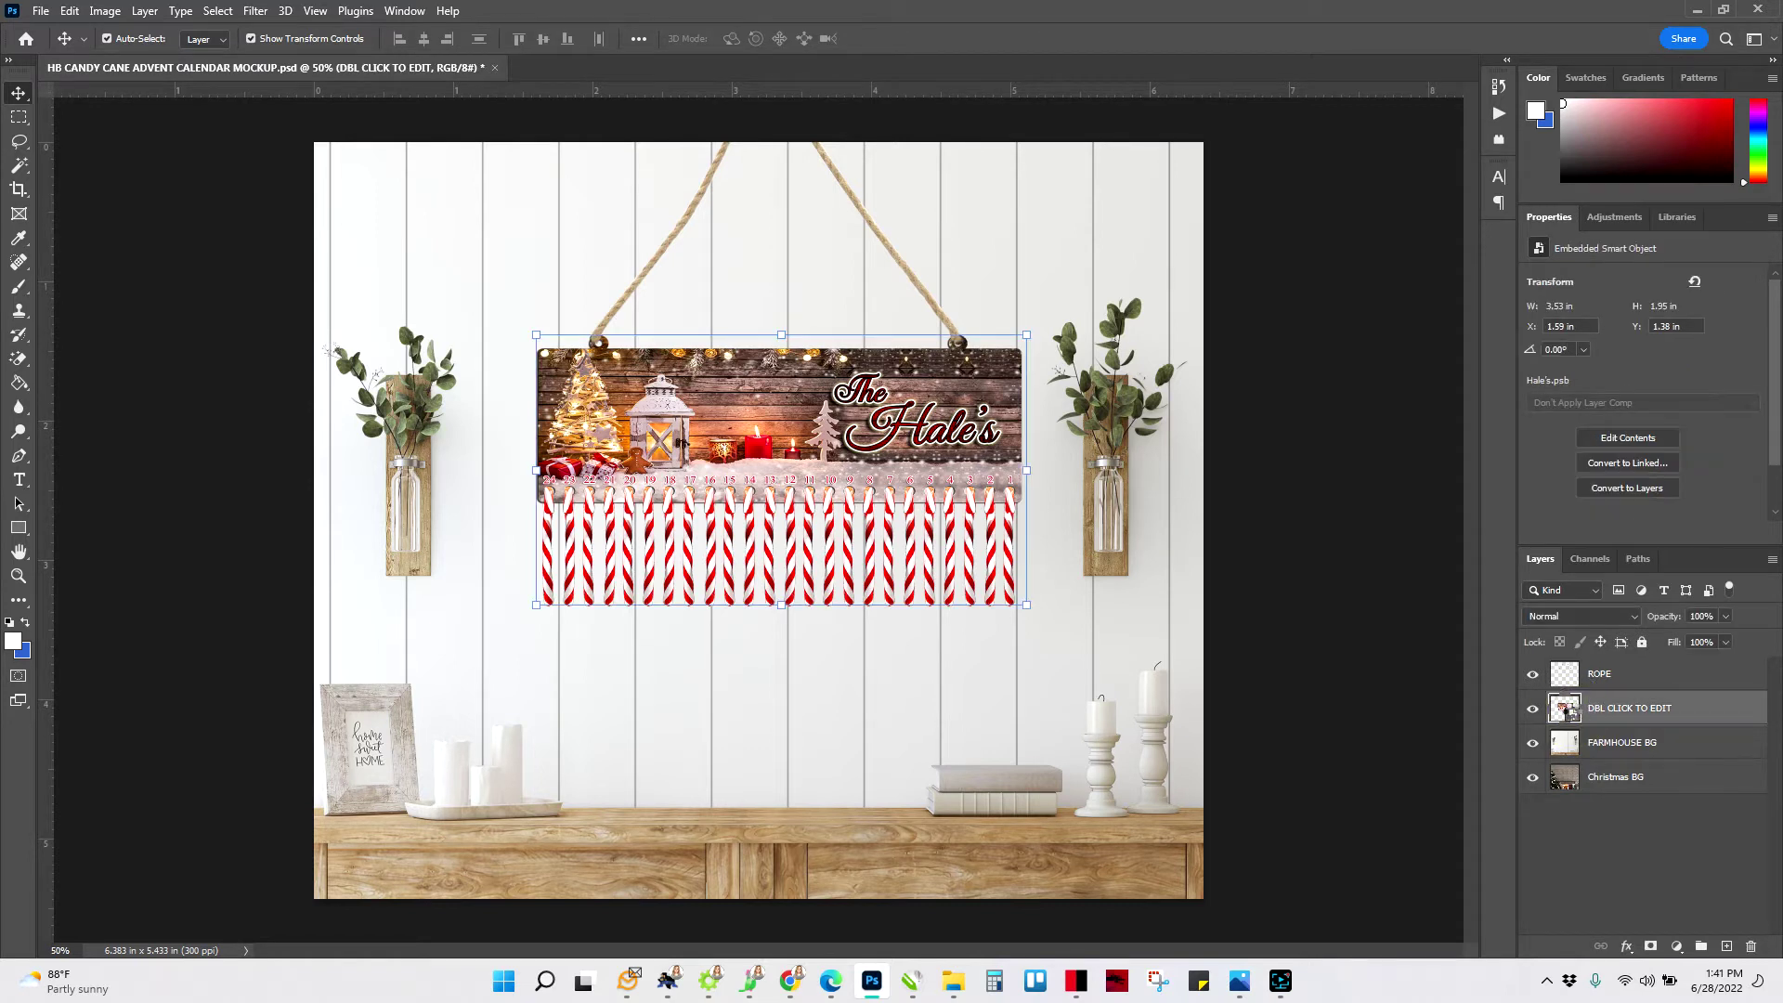
{"action": "double_click", "coordinate": [1573, 714]}
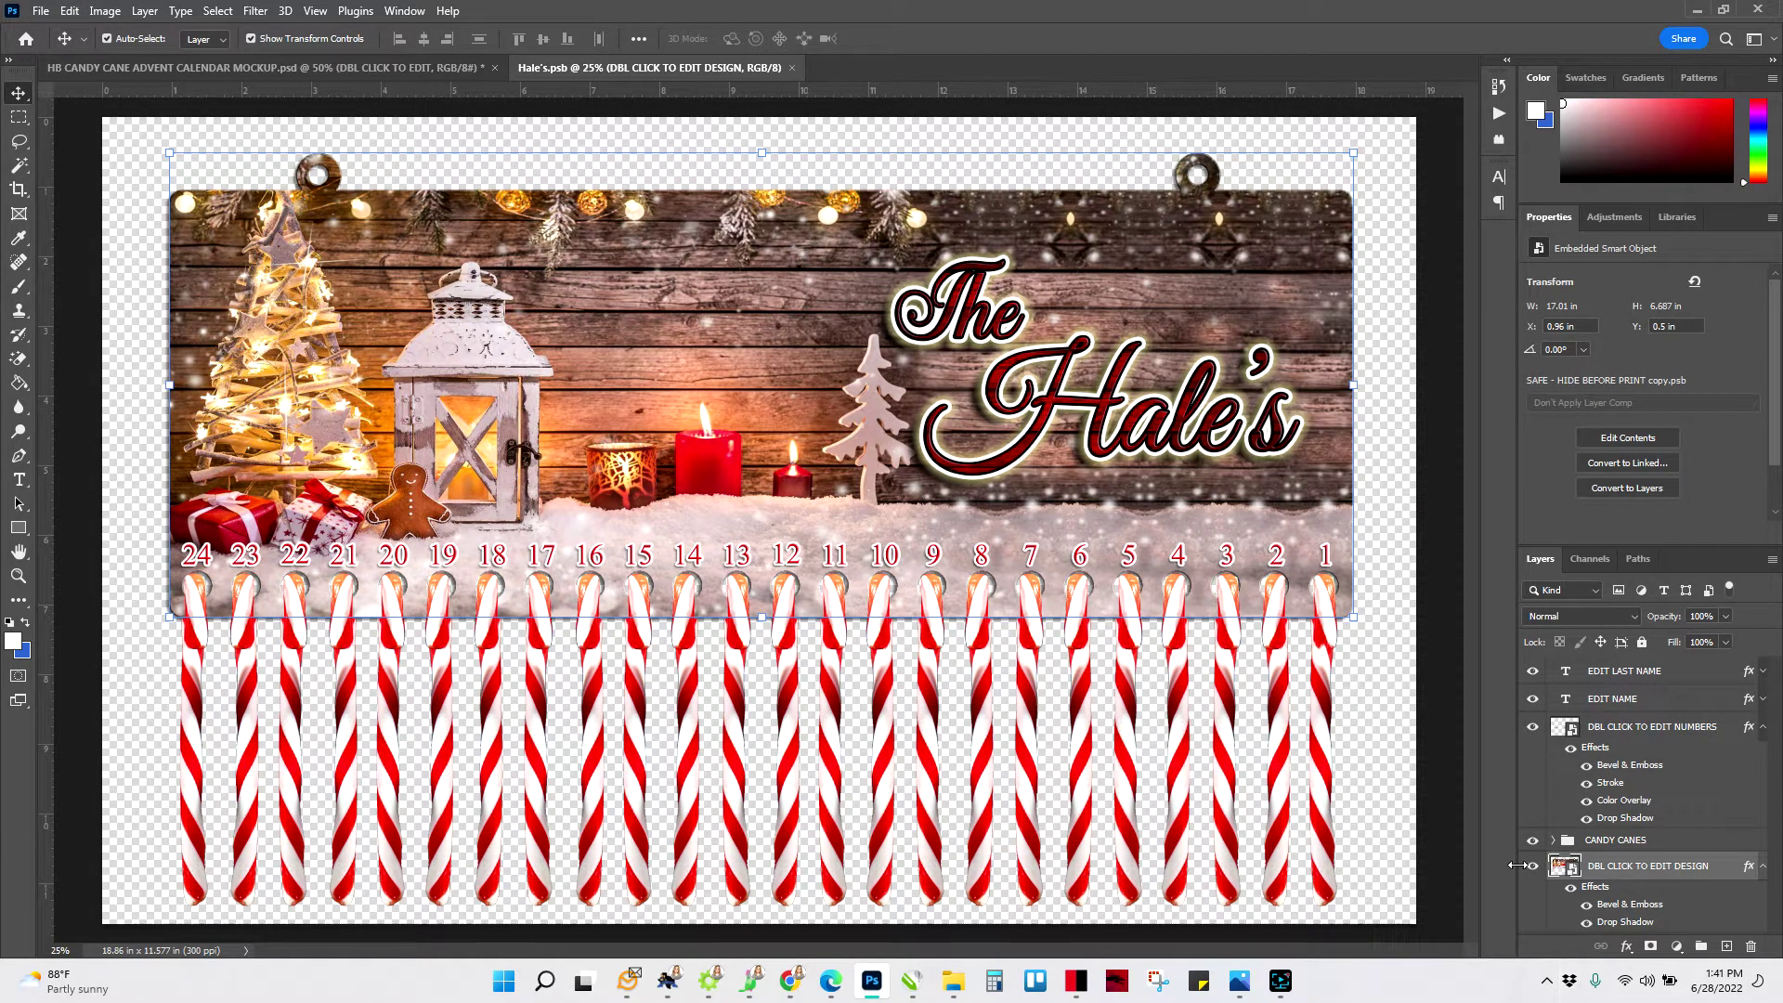
{"action": "left_click", "coordinate": [1763, 871]}
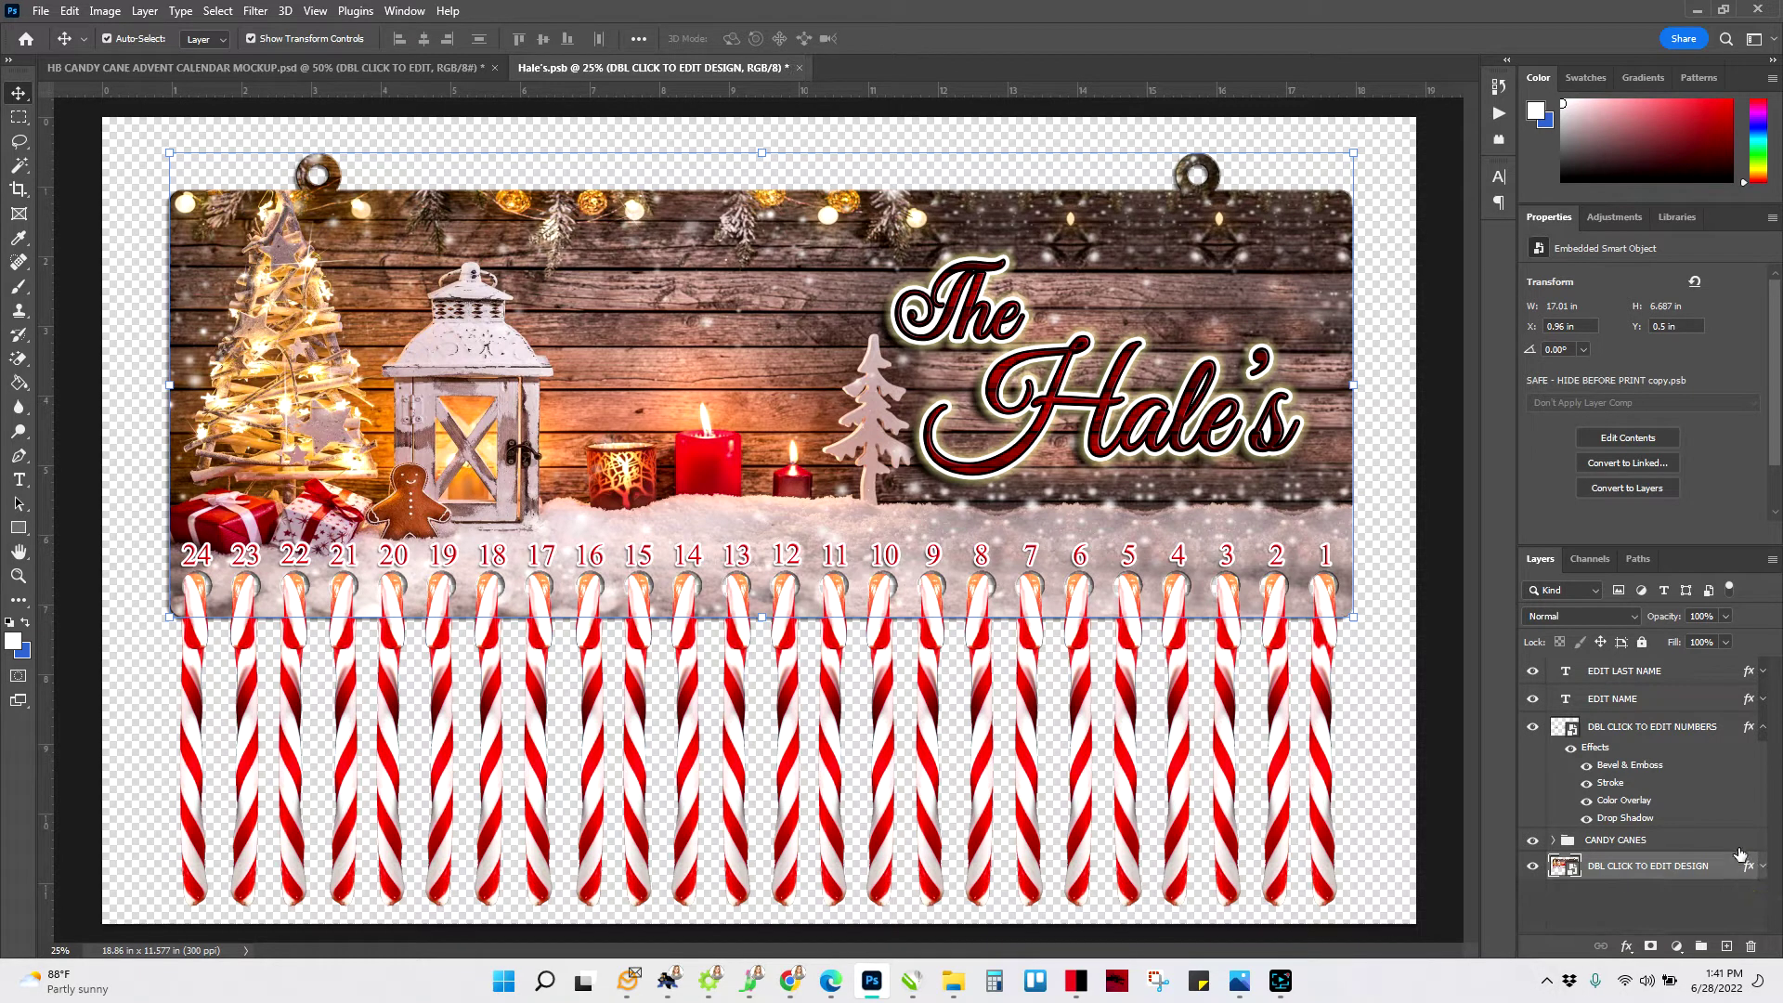
- Toggle the EDIT NAME and EDIT LAST NAME text layers to identify which lettering each one holds
{"action": "left_click", "coordinate": [1649, 683]}
{"action": "left_click", "coordinate": [1633, 704]}
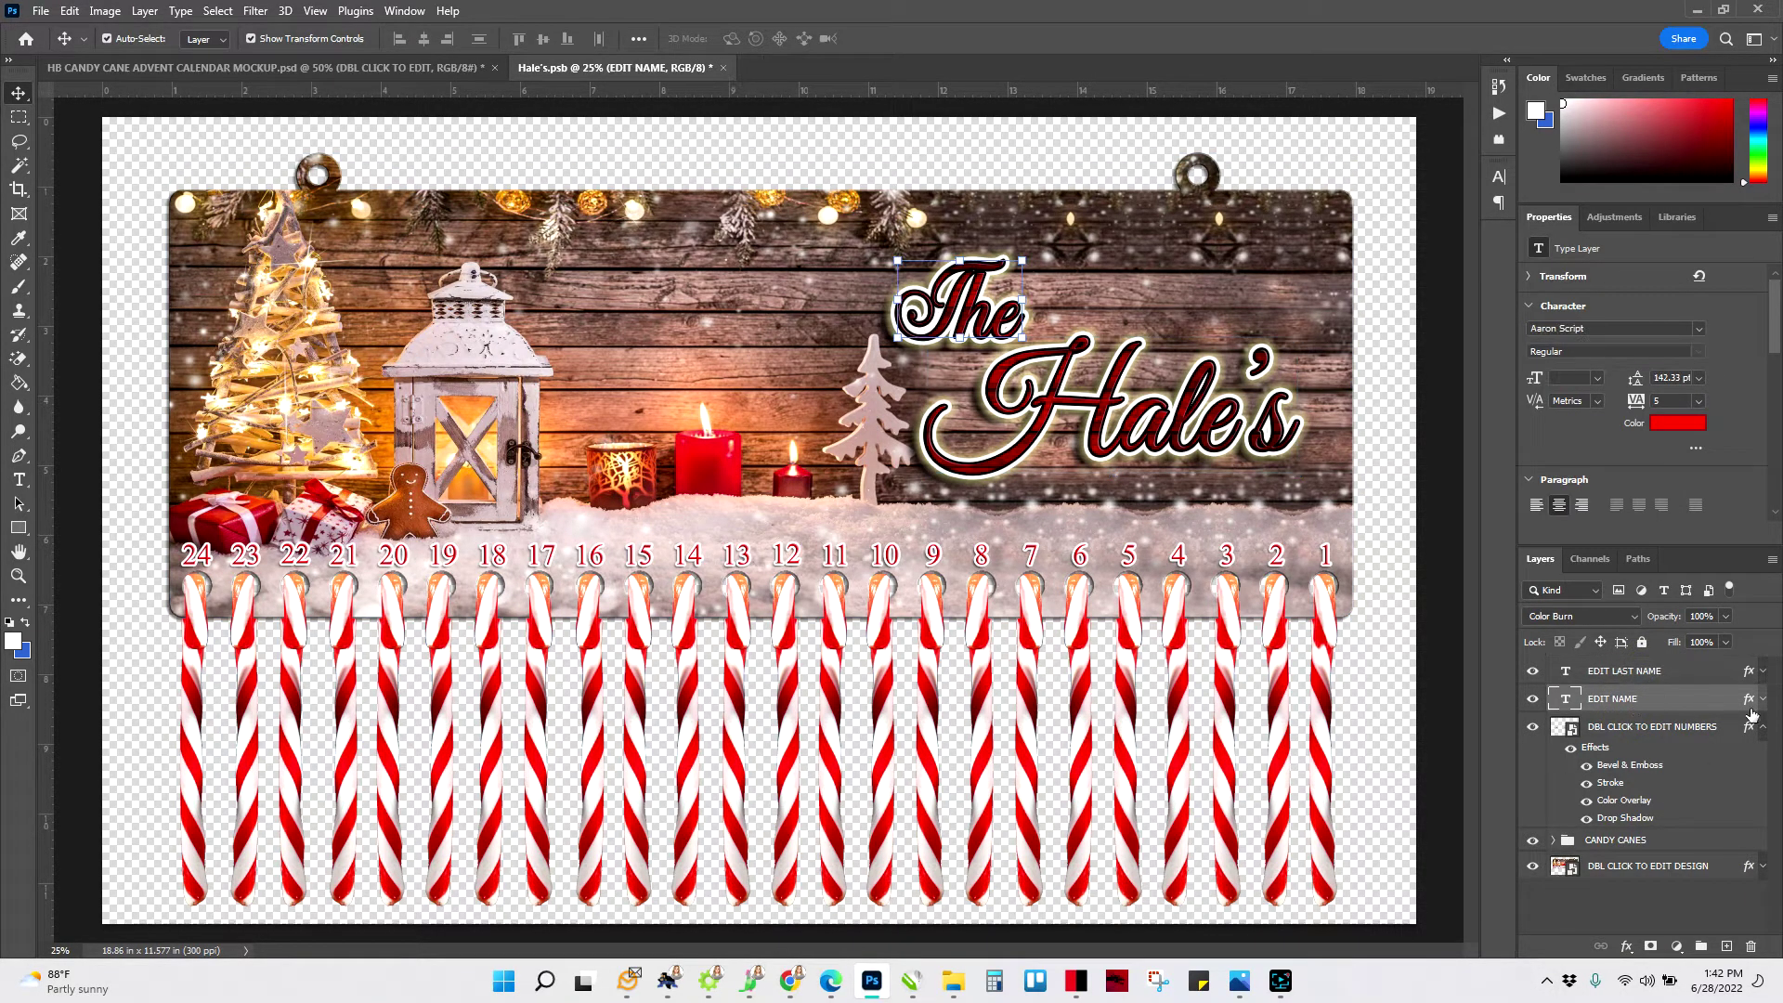
{"action": "left_click", "coordinate": [1533, 698]}
{"action": "left_click", "coordinate": [1532, 671]}
{"action": "left_click", "coordinate": [1533, 699]}
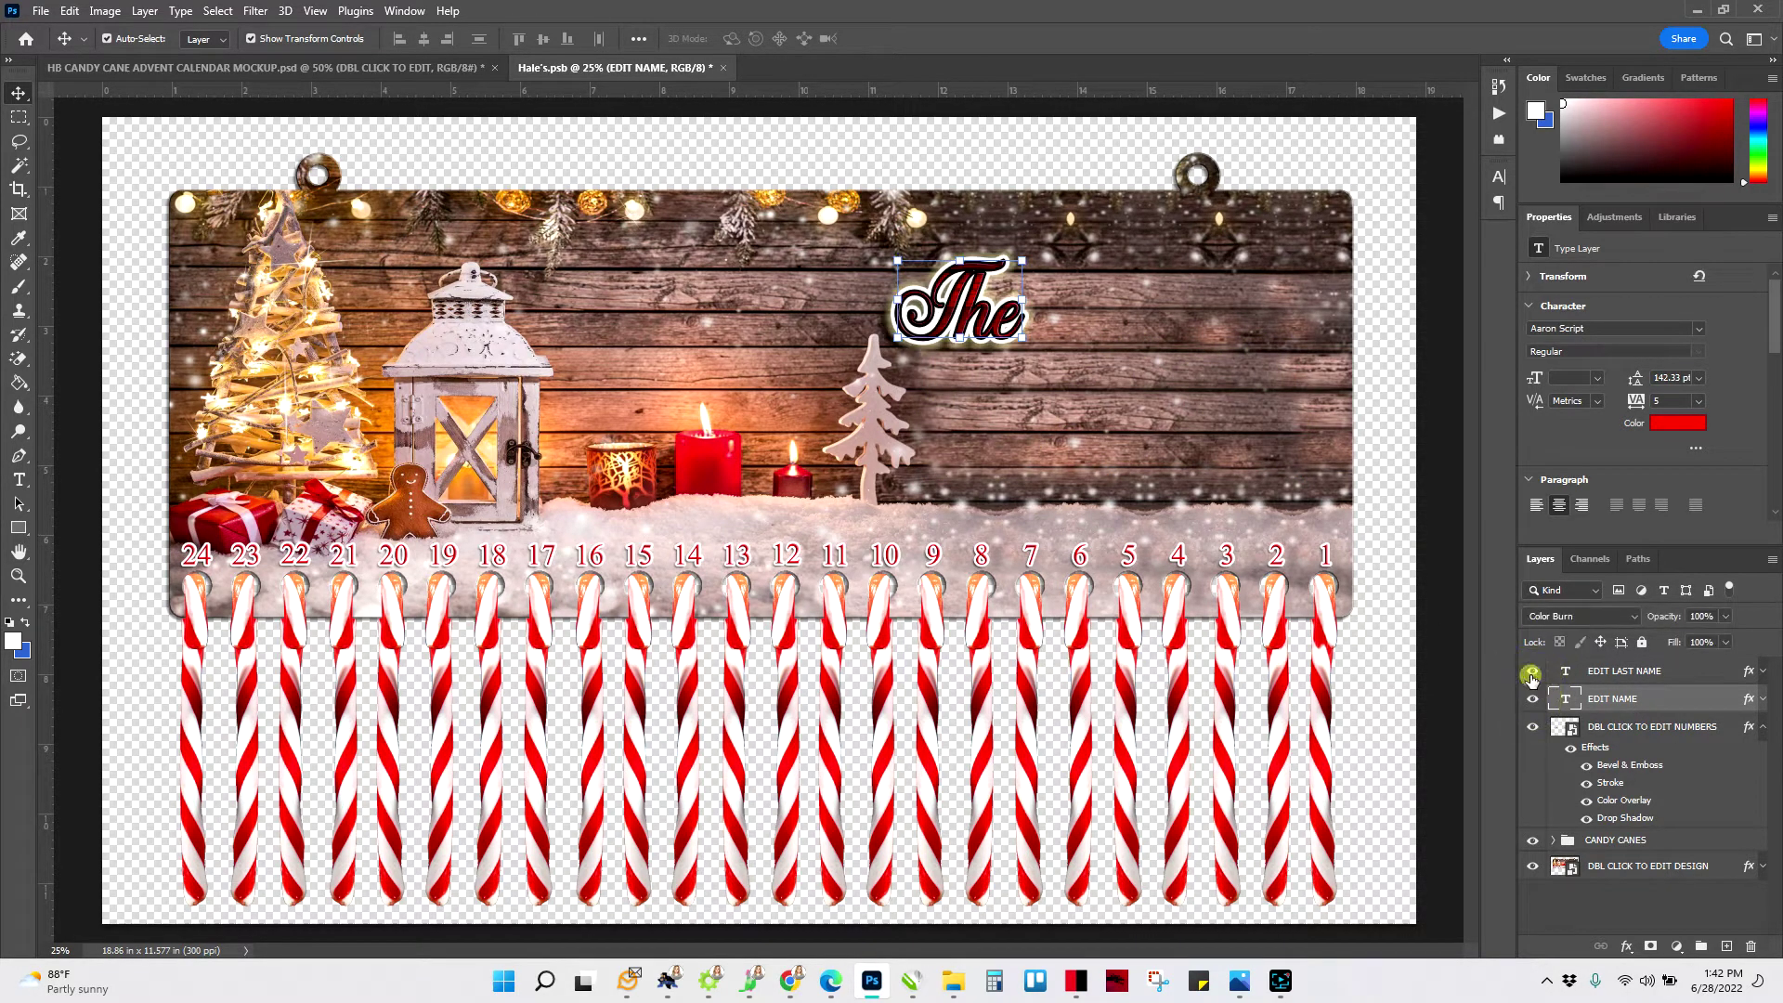
{"action": "left_click", "coordinate": [1533, 670]}
- Expand the effects of the EDIT LAST NAME layer and switch all five off and back on to examine their influence
{"action": "left_click", "coordinate": [1621, 670]}
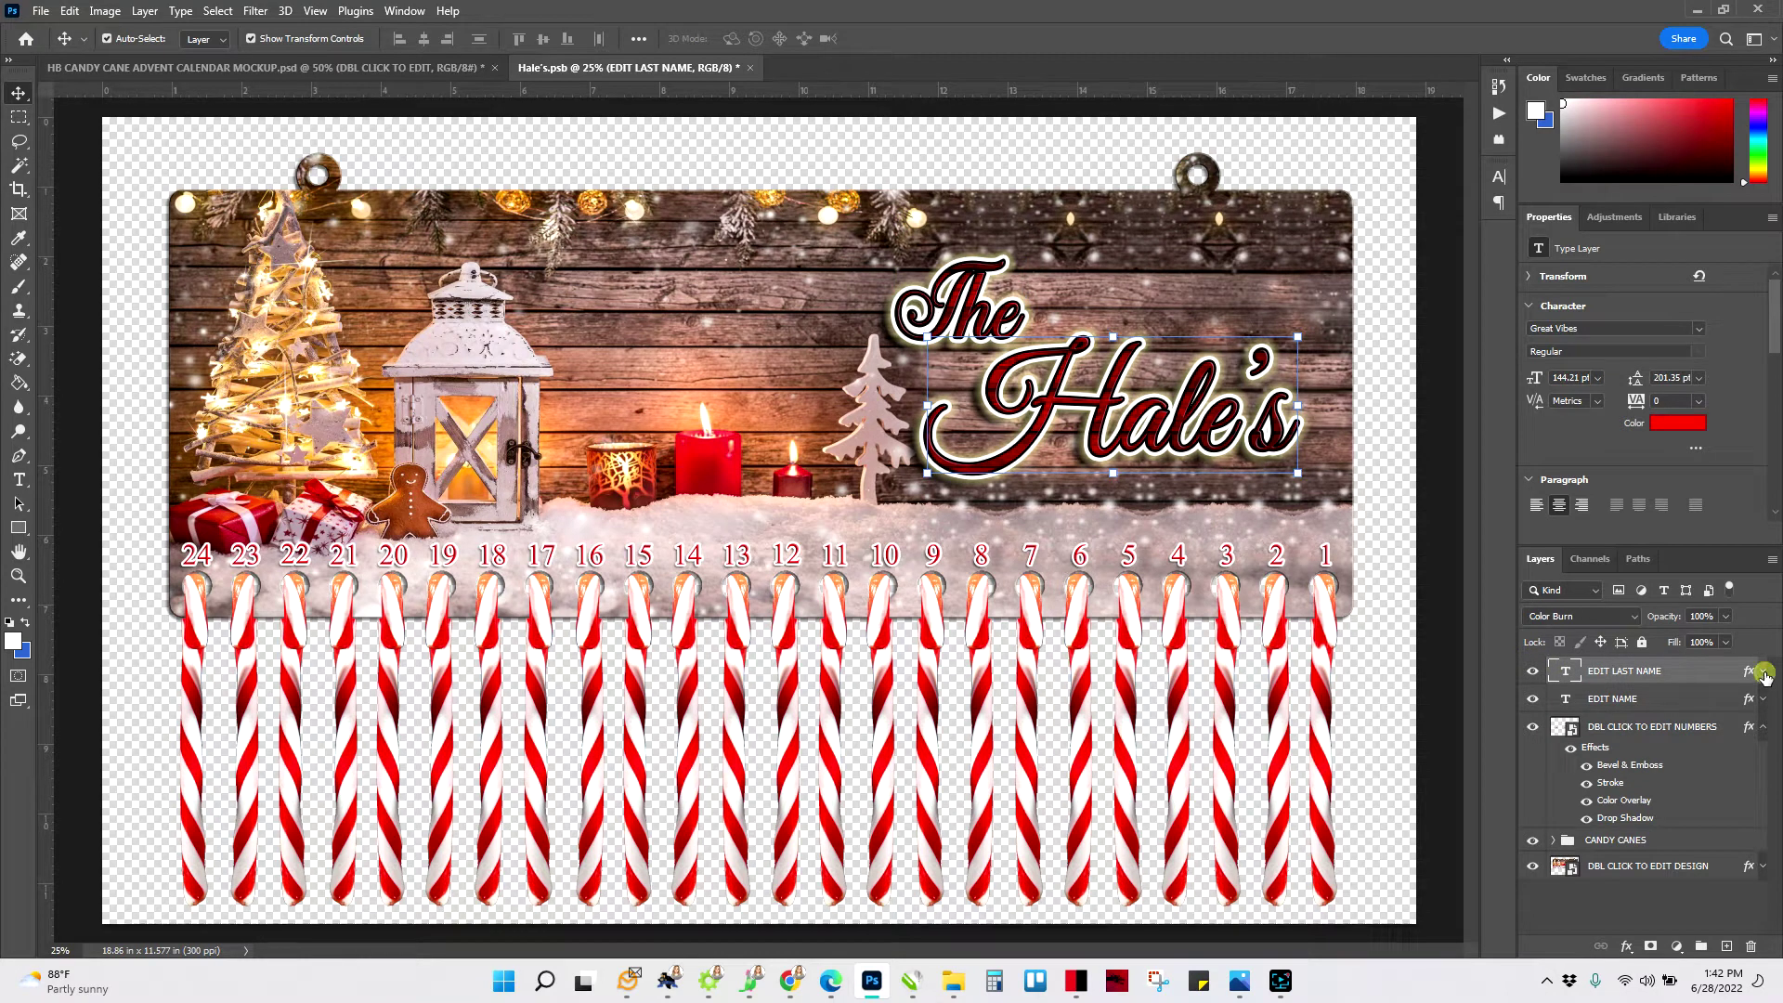
{"action": "left_click", "coordinate": [1764, 675]}
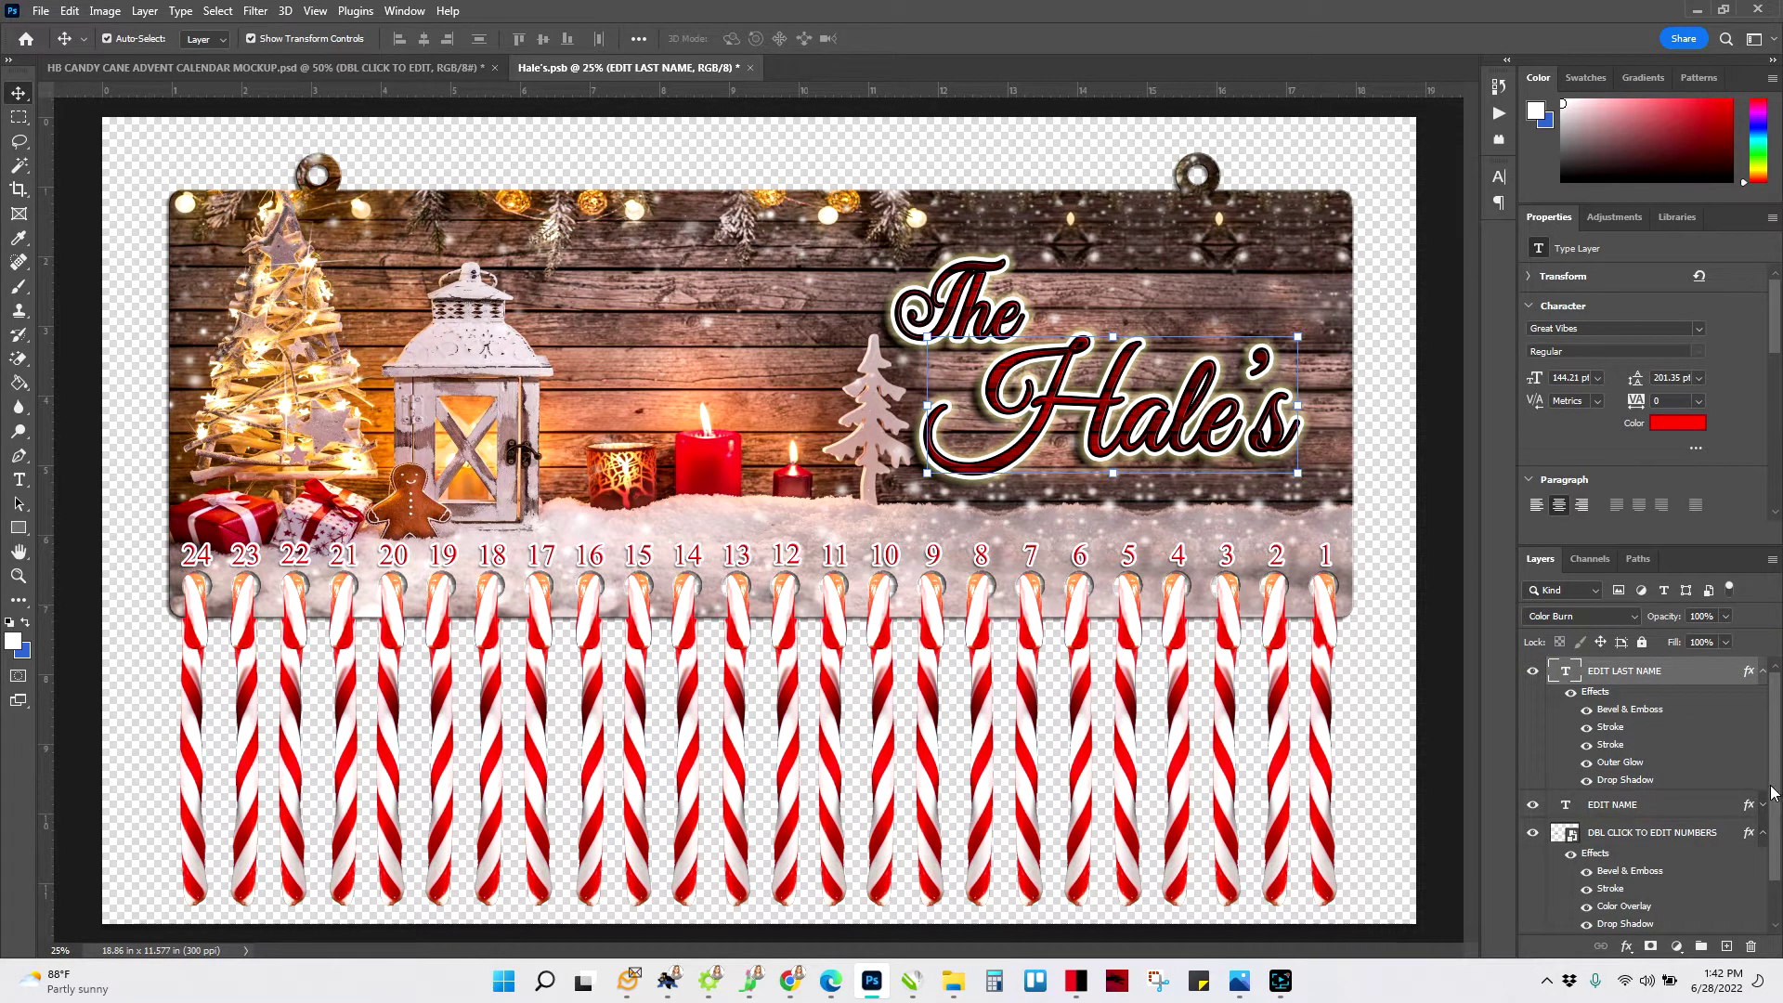
{"action": "left_click", "coordinate": [1586, 710]}
{"action": "left_click", "coordinate": [1587, 726]}
{"action": "left_click", "coordinate": [1587, 762]}
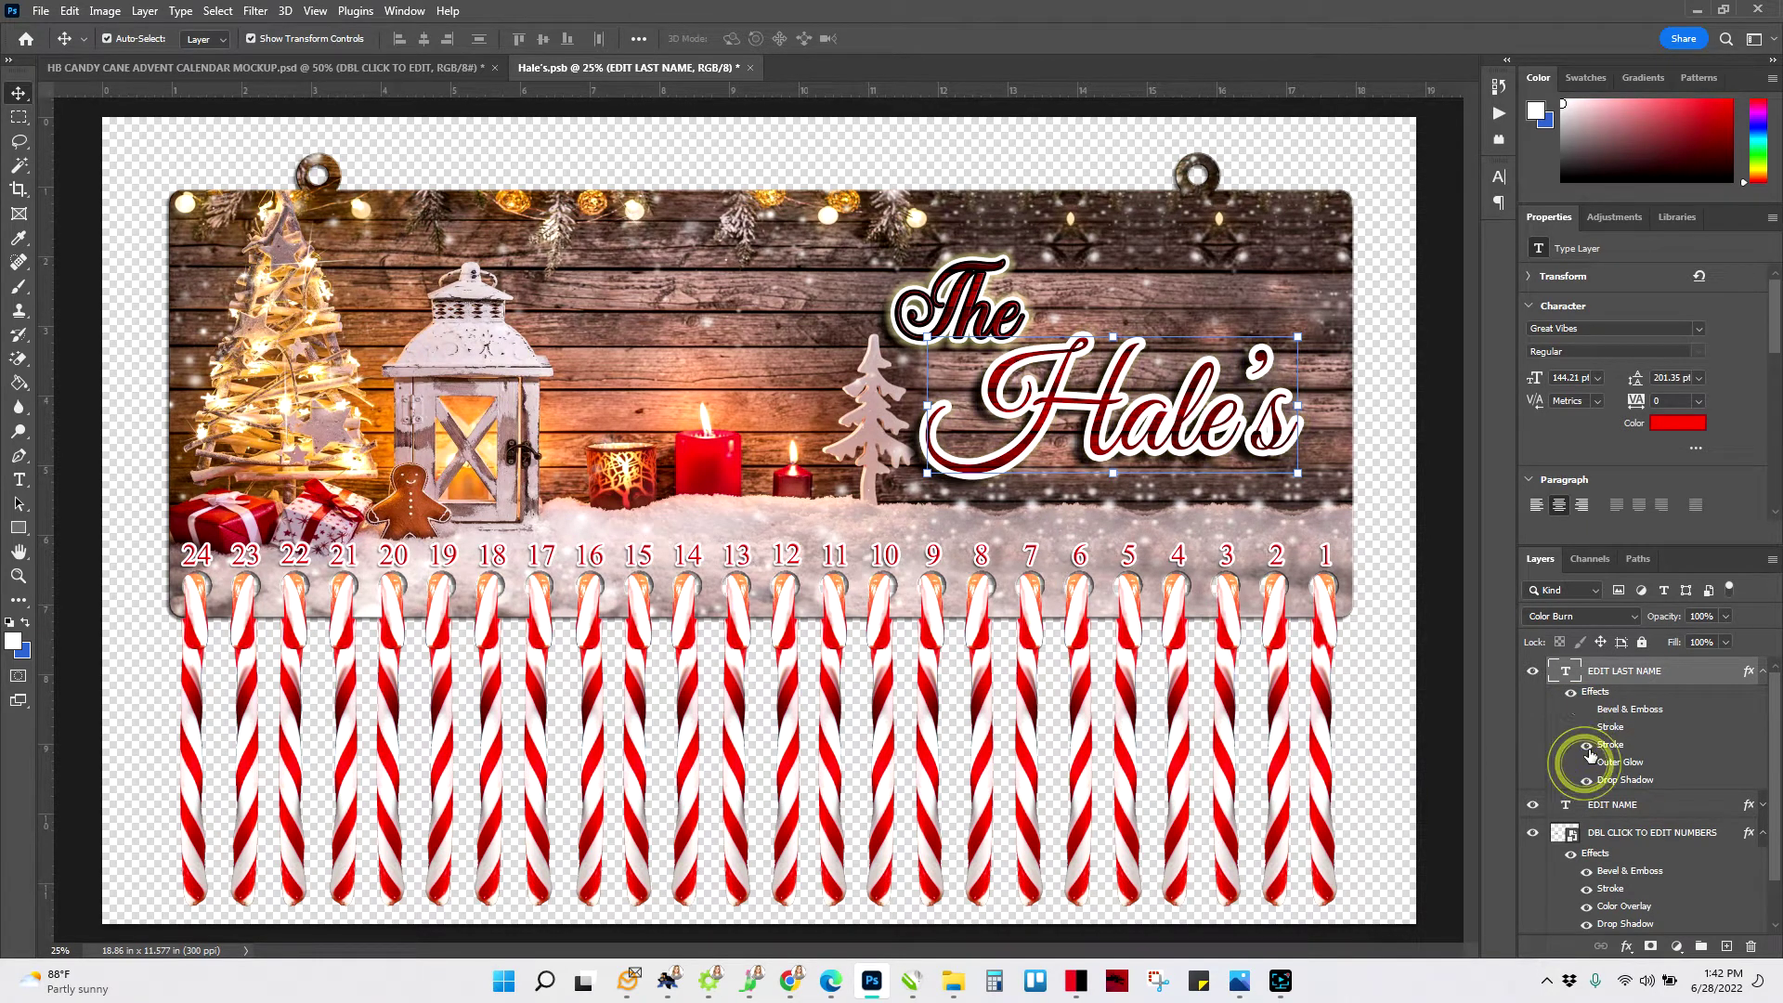
{"action": "left_click", "coordinate": [1587, 779]}
{"action": "left_click", "coordinate": [1586, 744]}
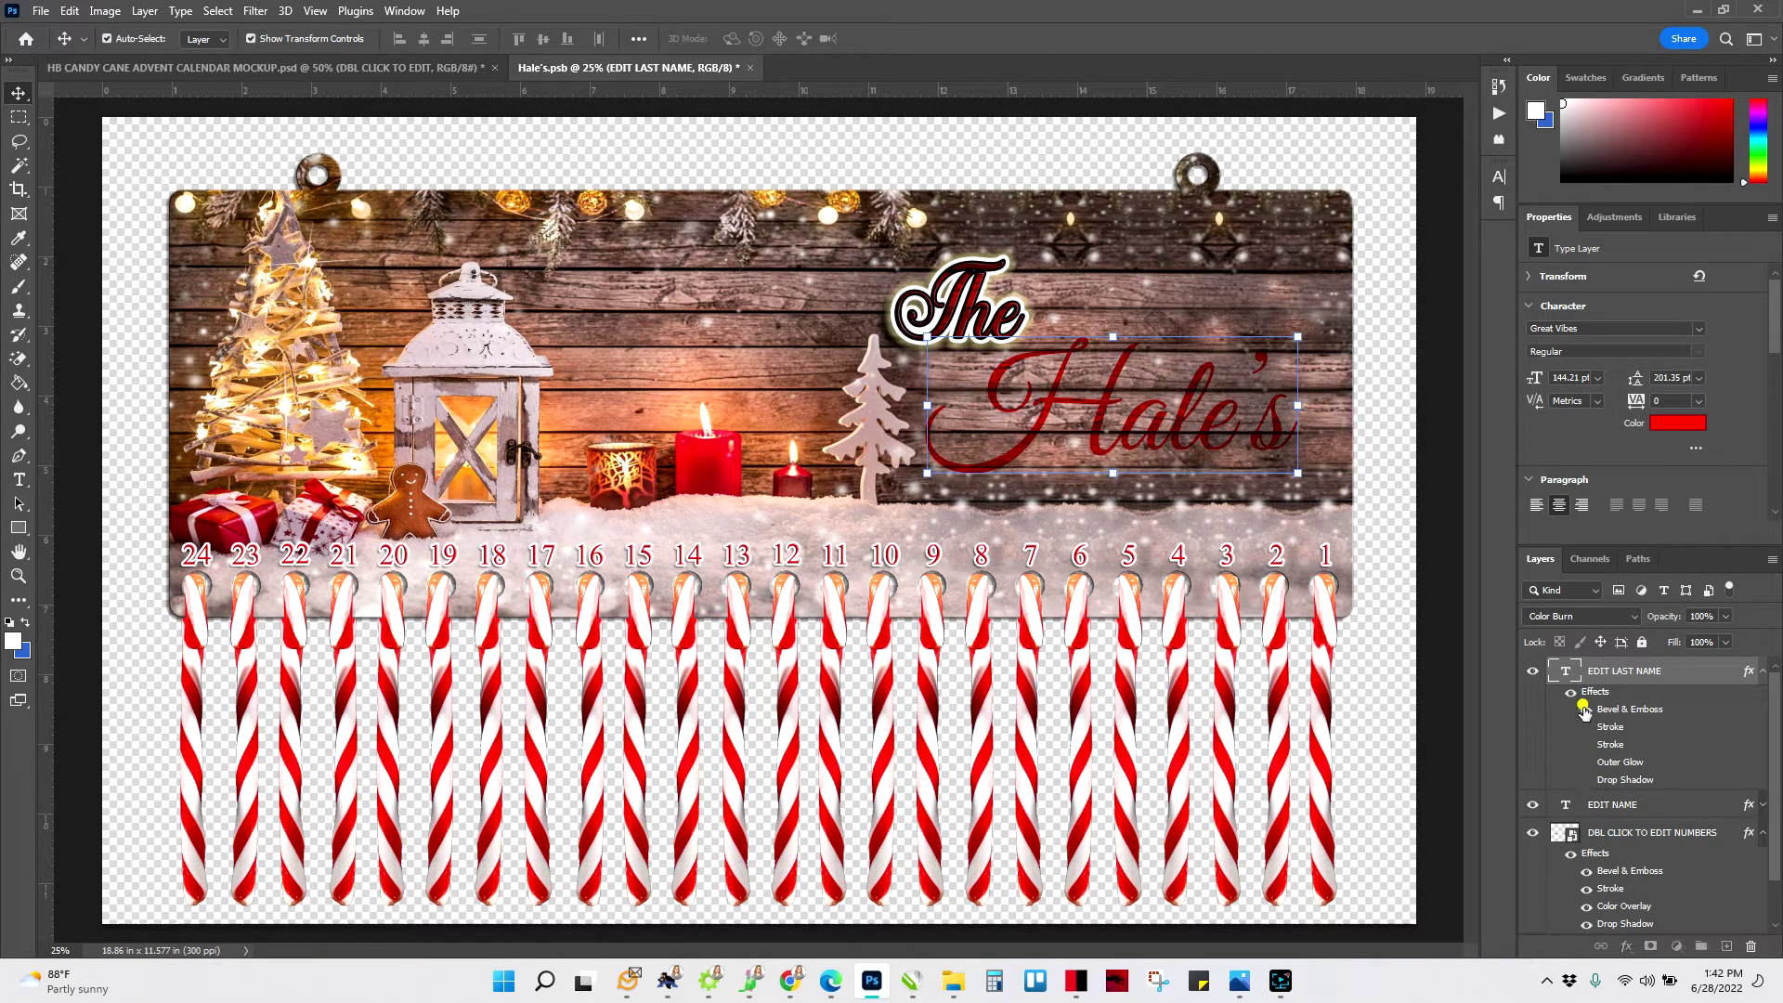
{"action": "left_click_drag", "start_coordinate": [1586, 711], "coordinate": [1588, 782]}
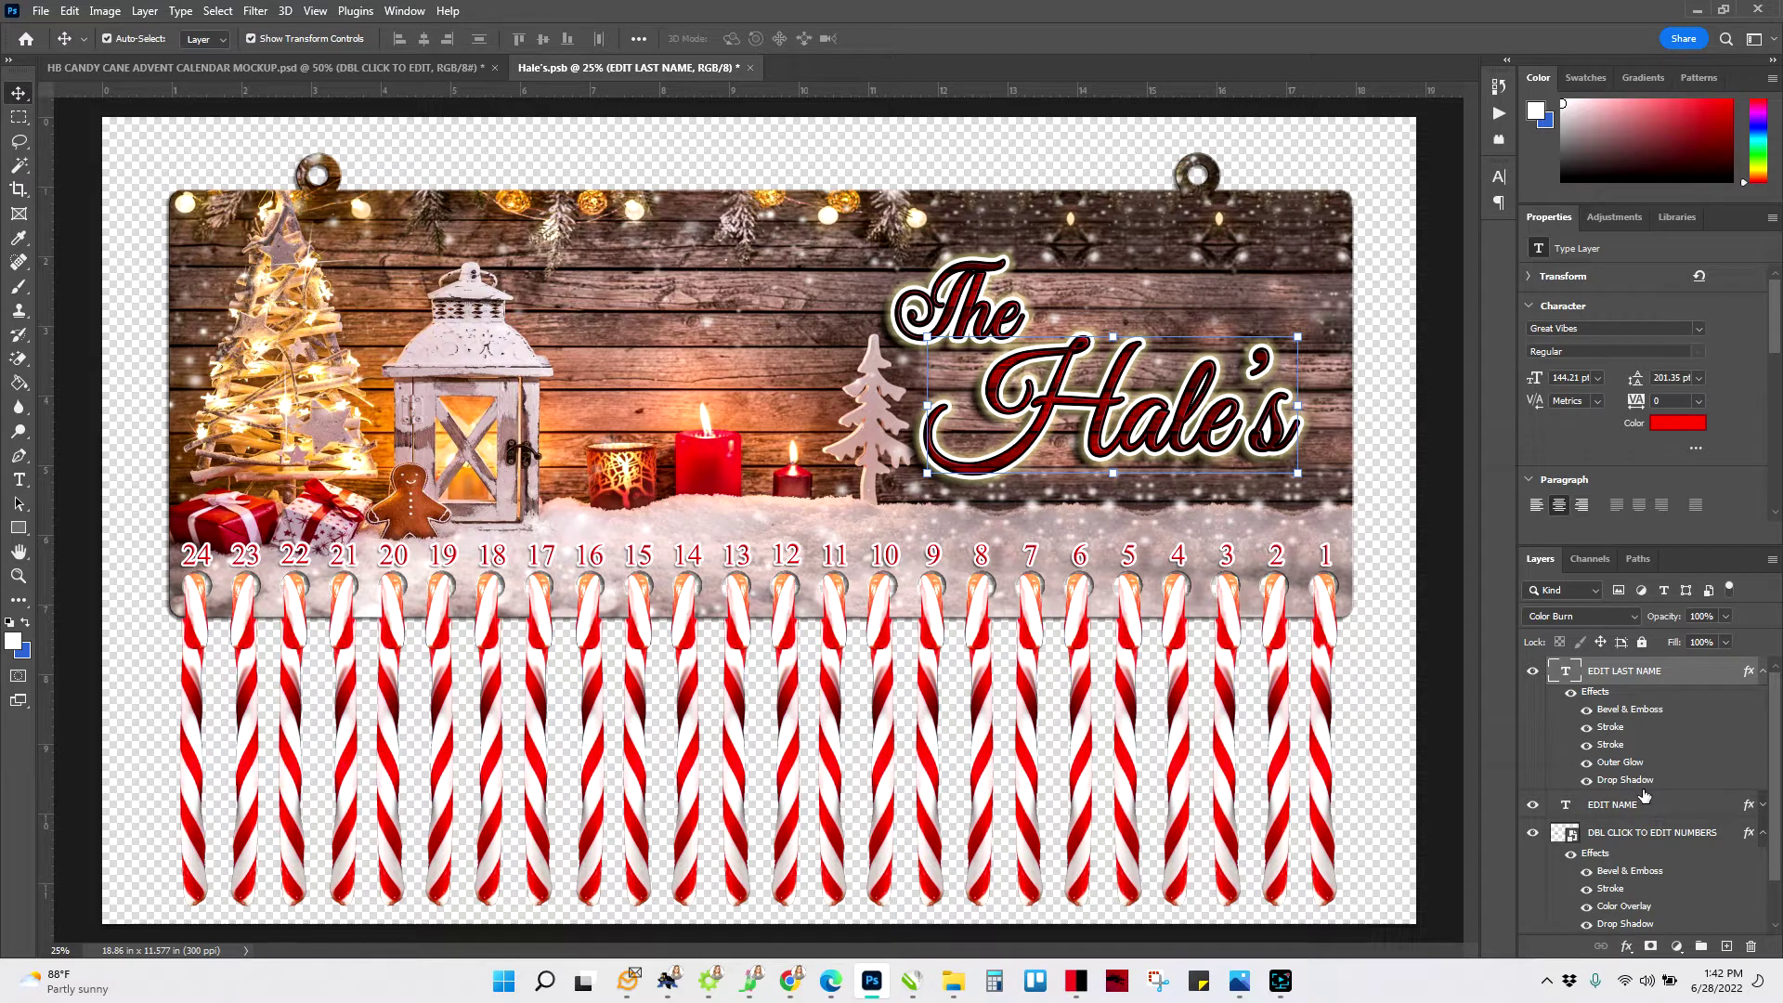
- Try a bright green Color Overlay at 100% opacity on the EDIT LAST NAME layer, and undo it
{"action": "left_click", "coordinate": [1630, 949]}
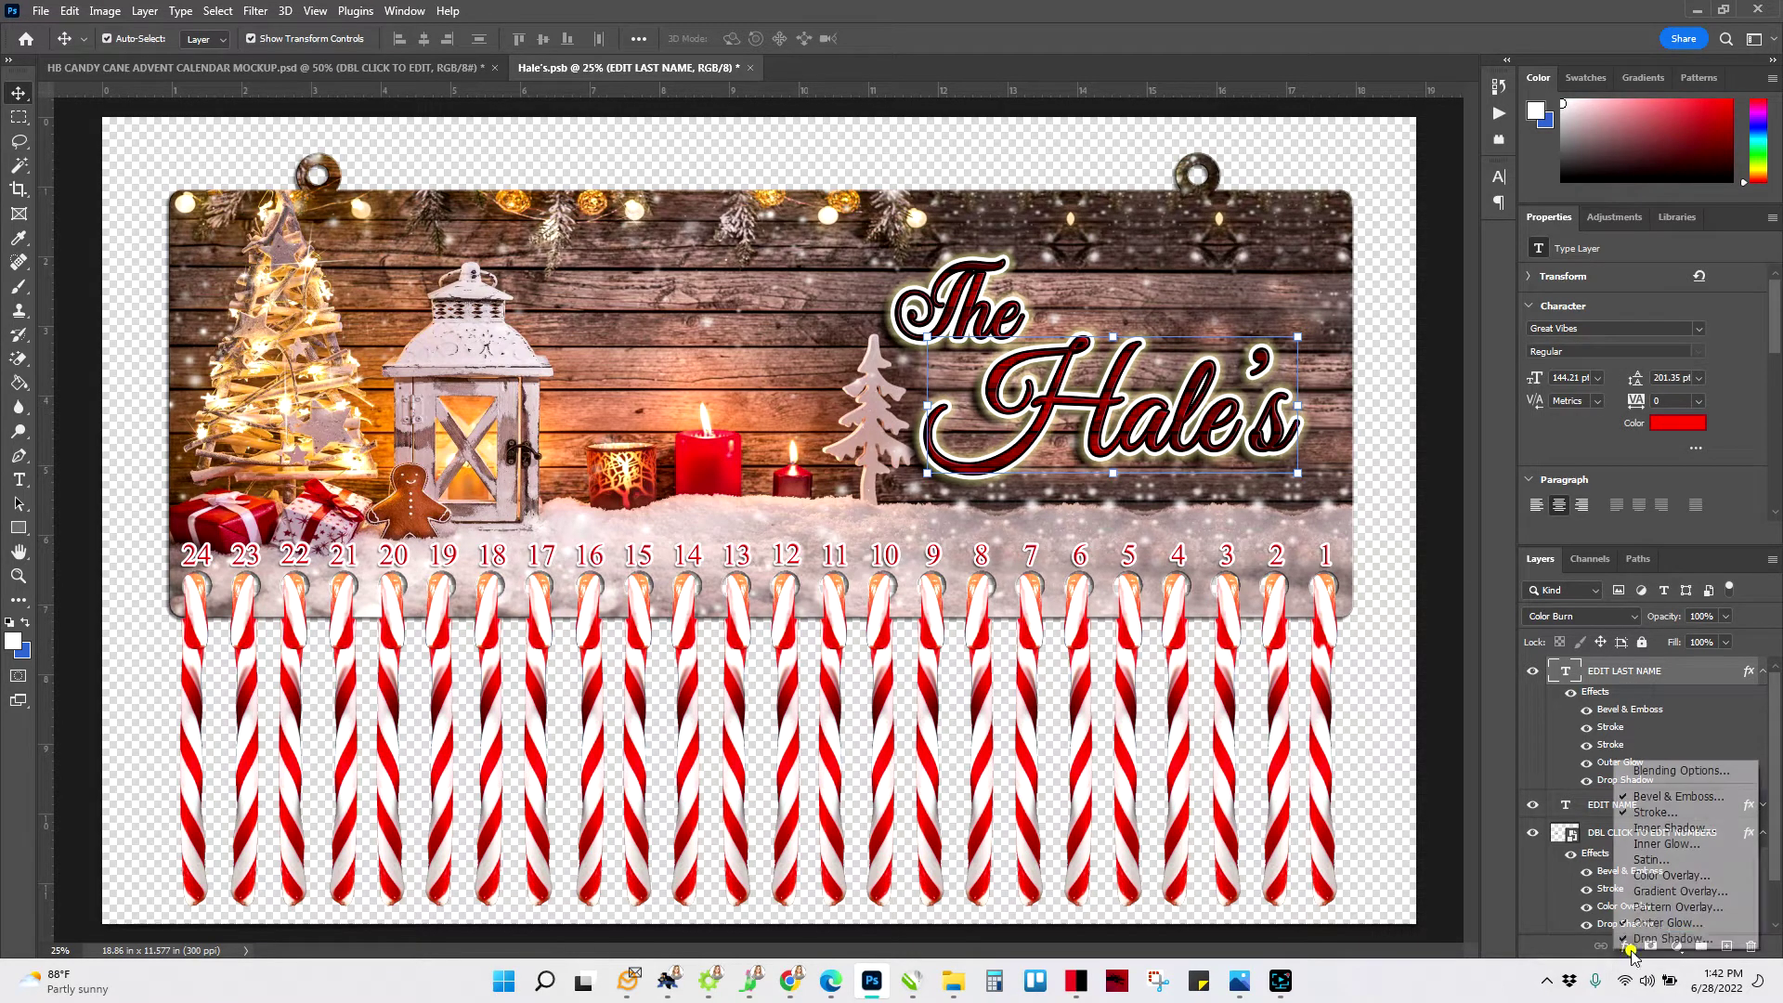
{"action": "left_click", "coordinate": [1676, 876]}
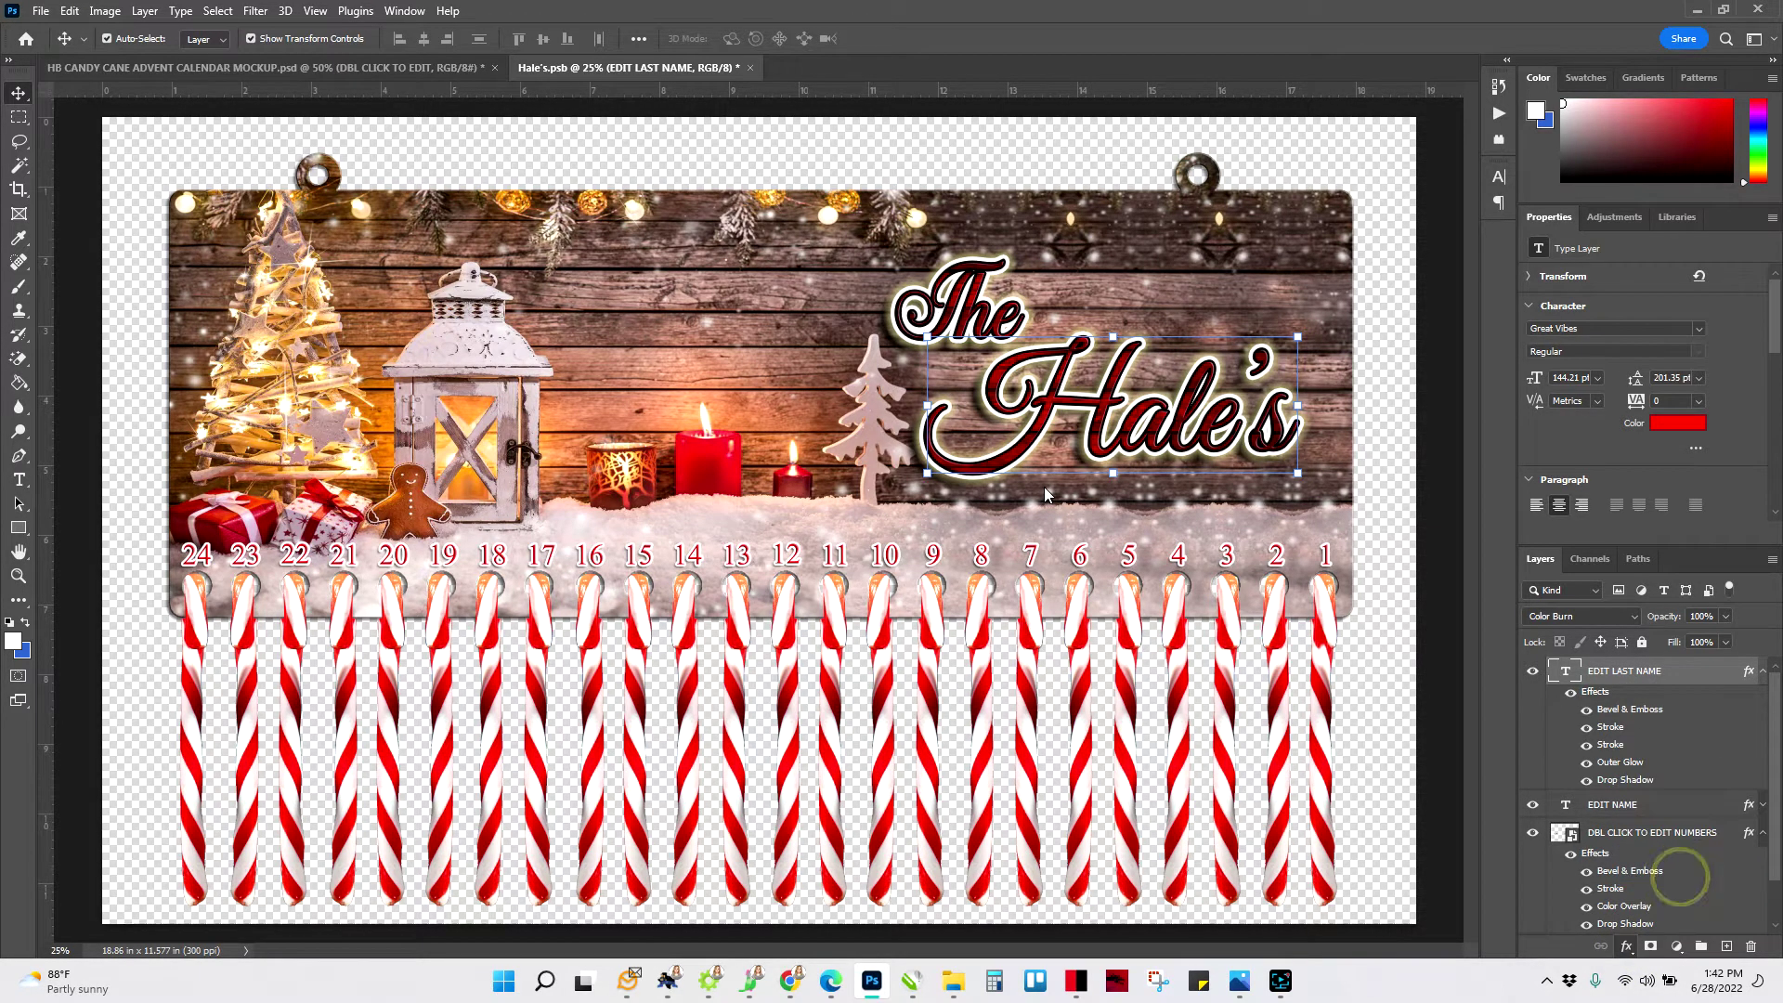
{"action": "left_click_drag", "start_coordinate": [1085, 282], "coordinate": [696, 520]}
{"action": "left_click", "coordinate": [759, 583]}
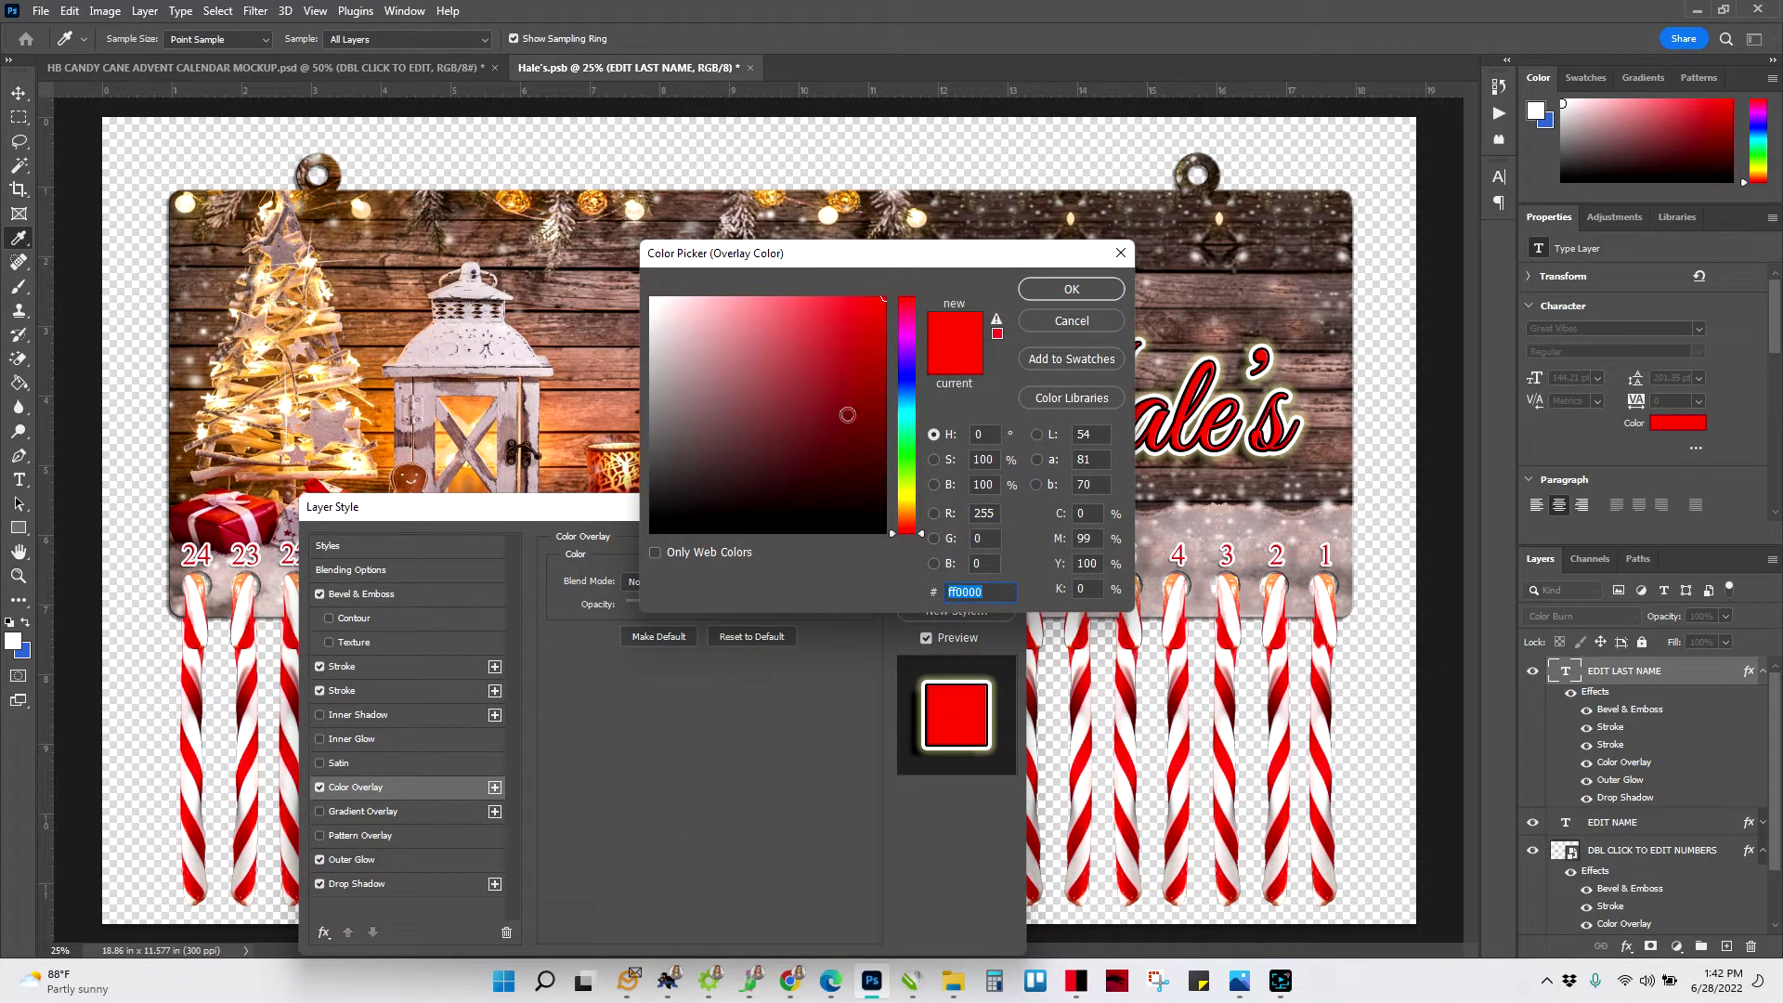
{"action": "left_click", "coordinate": [897, 432]}
{"action": "left_click", "coordinate": [1034, 292]}
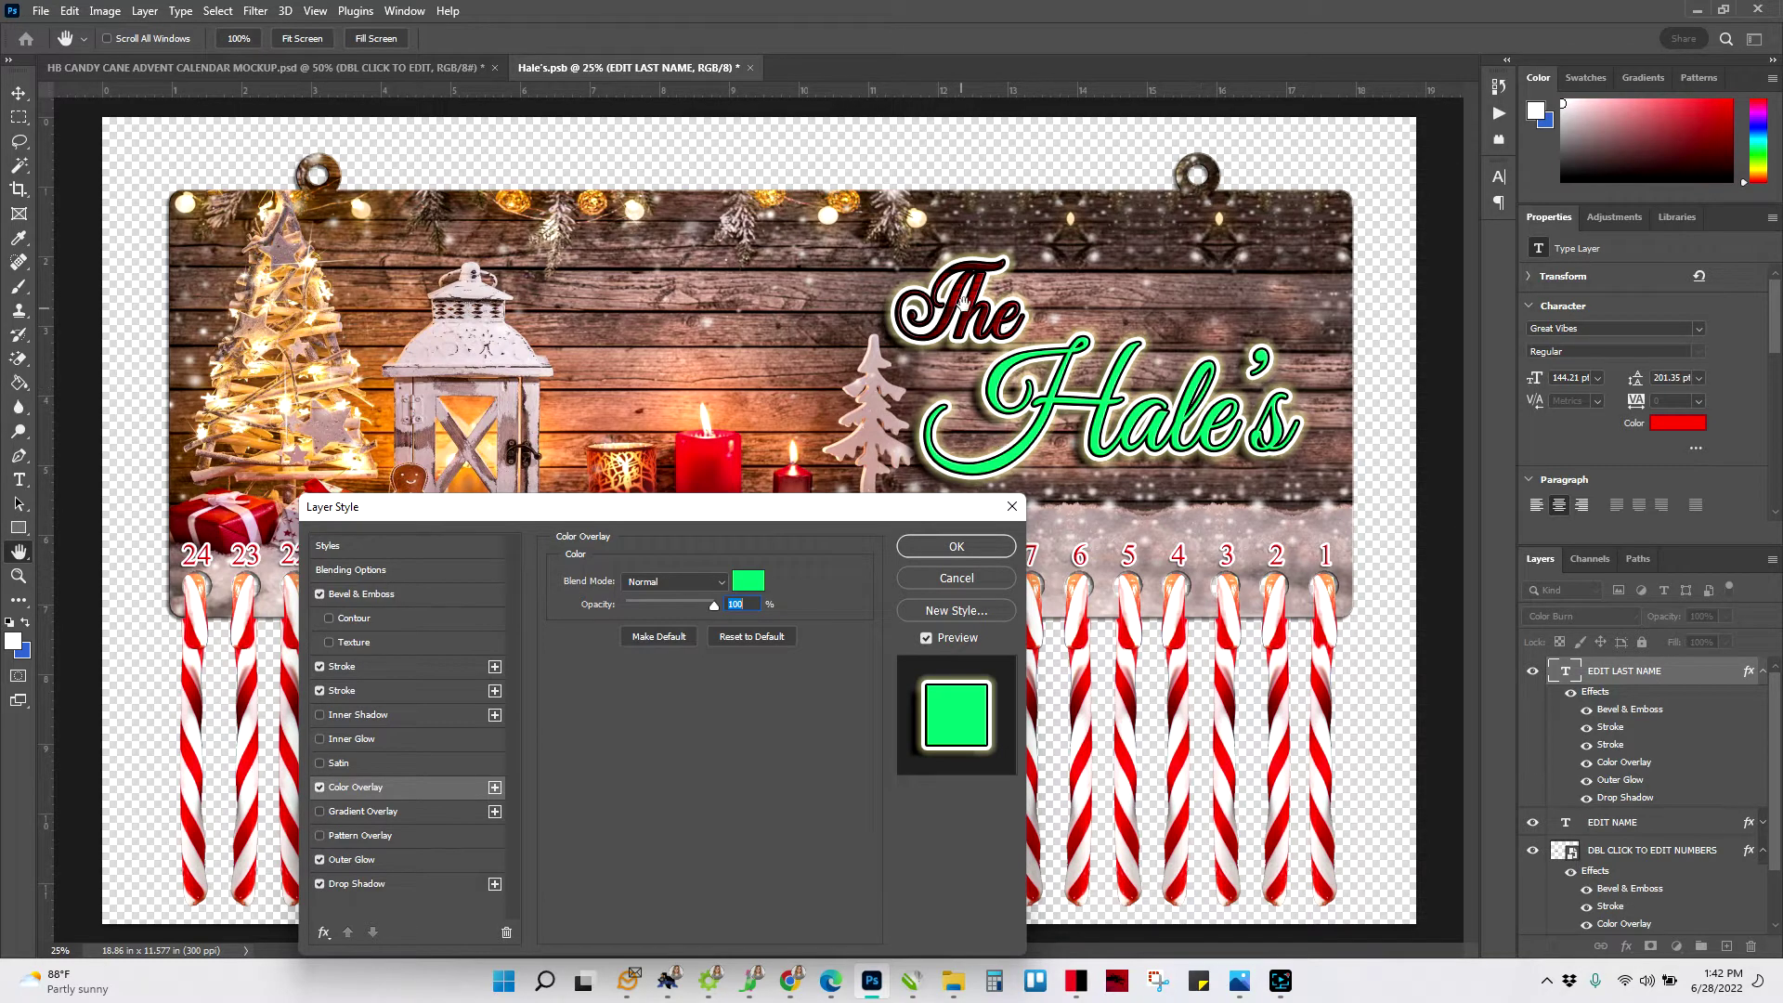
{"action": "left_click", "coordinate": [963, 548]}
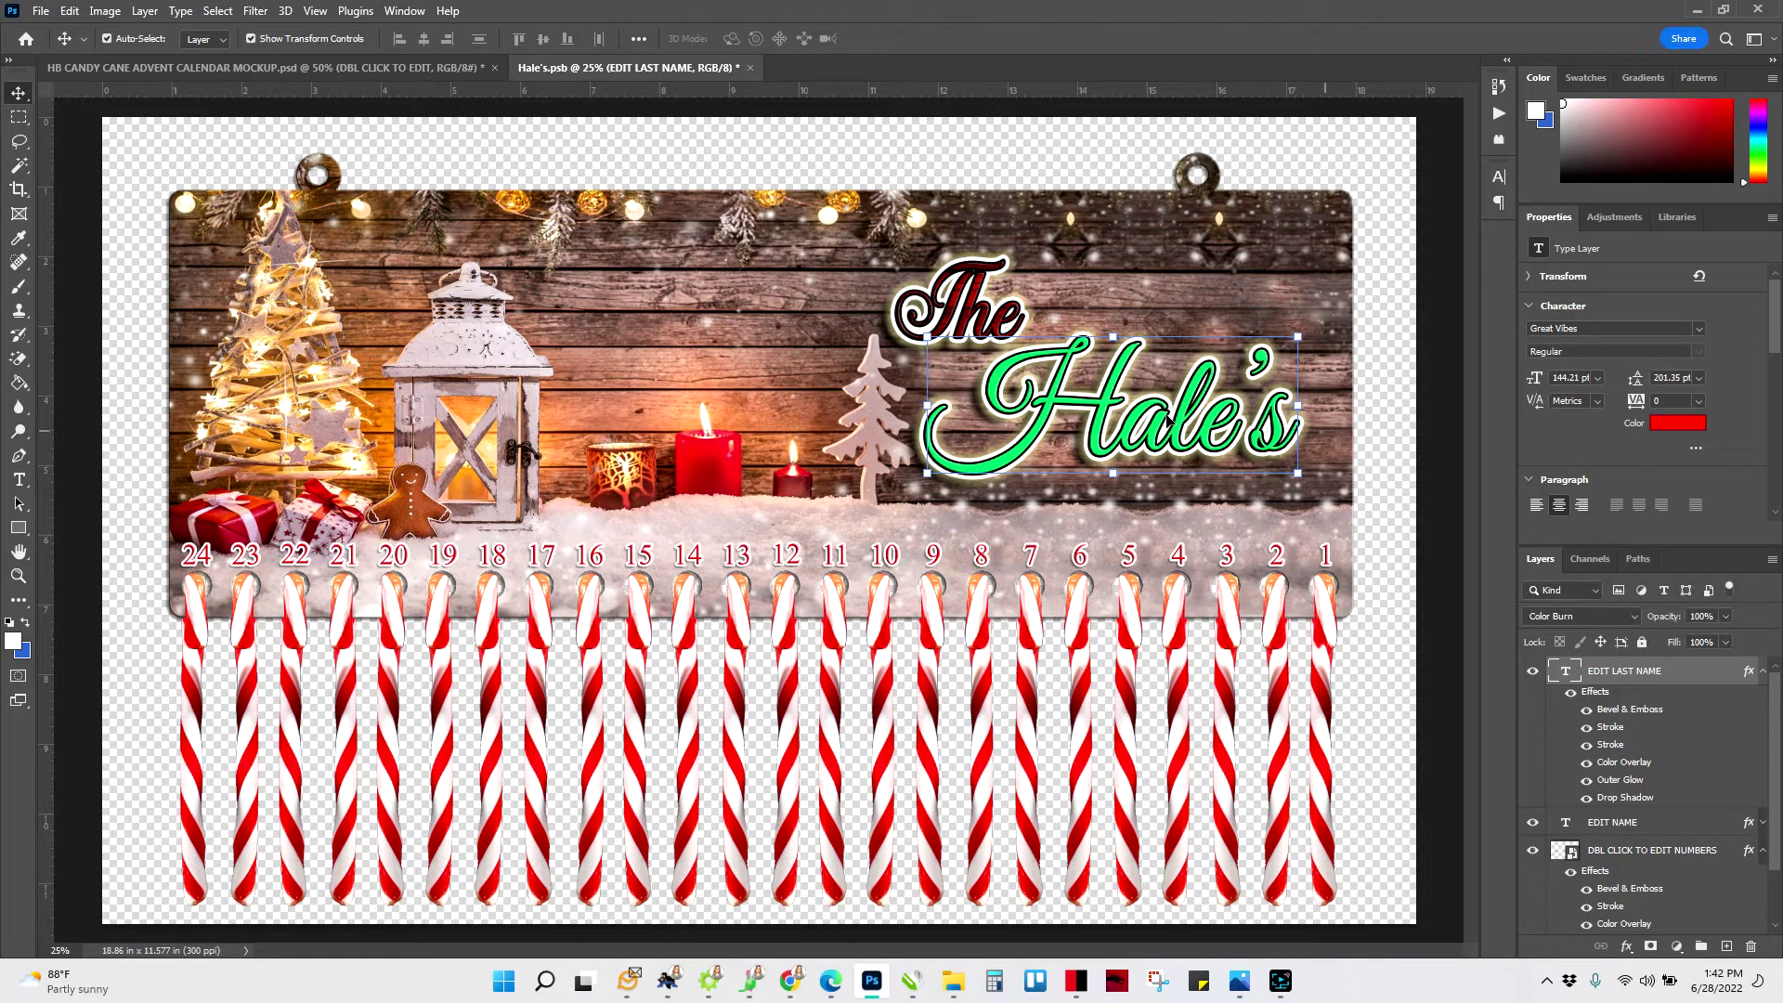
{"action": "left_click", "coordinate": [70, 11]}
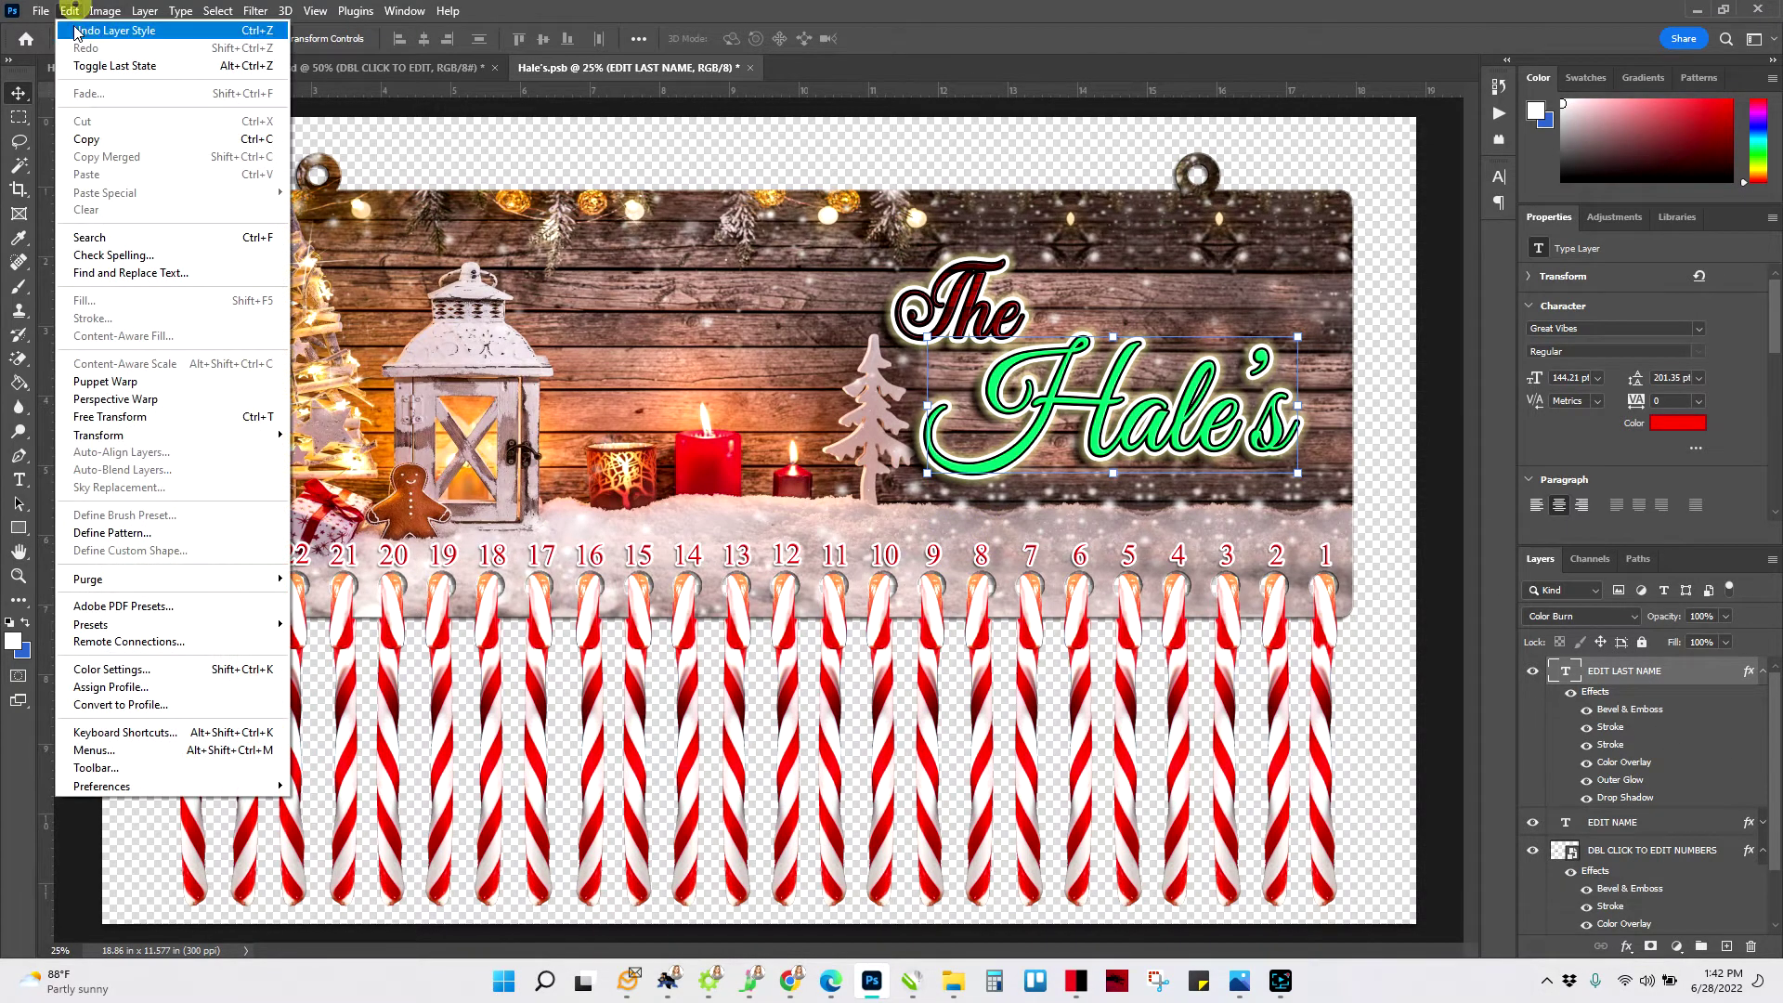
{"action": "left_click", "coordinate": [75, 25]}
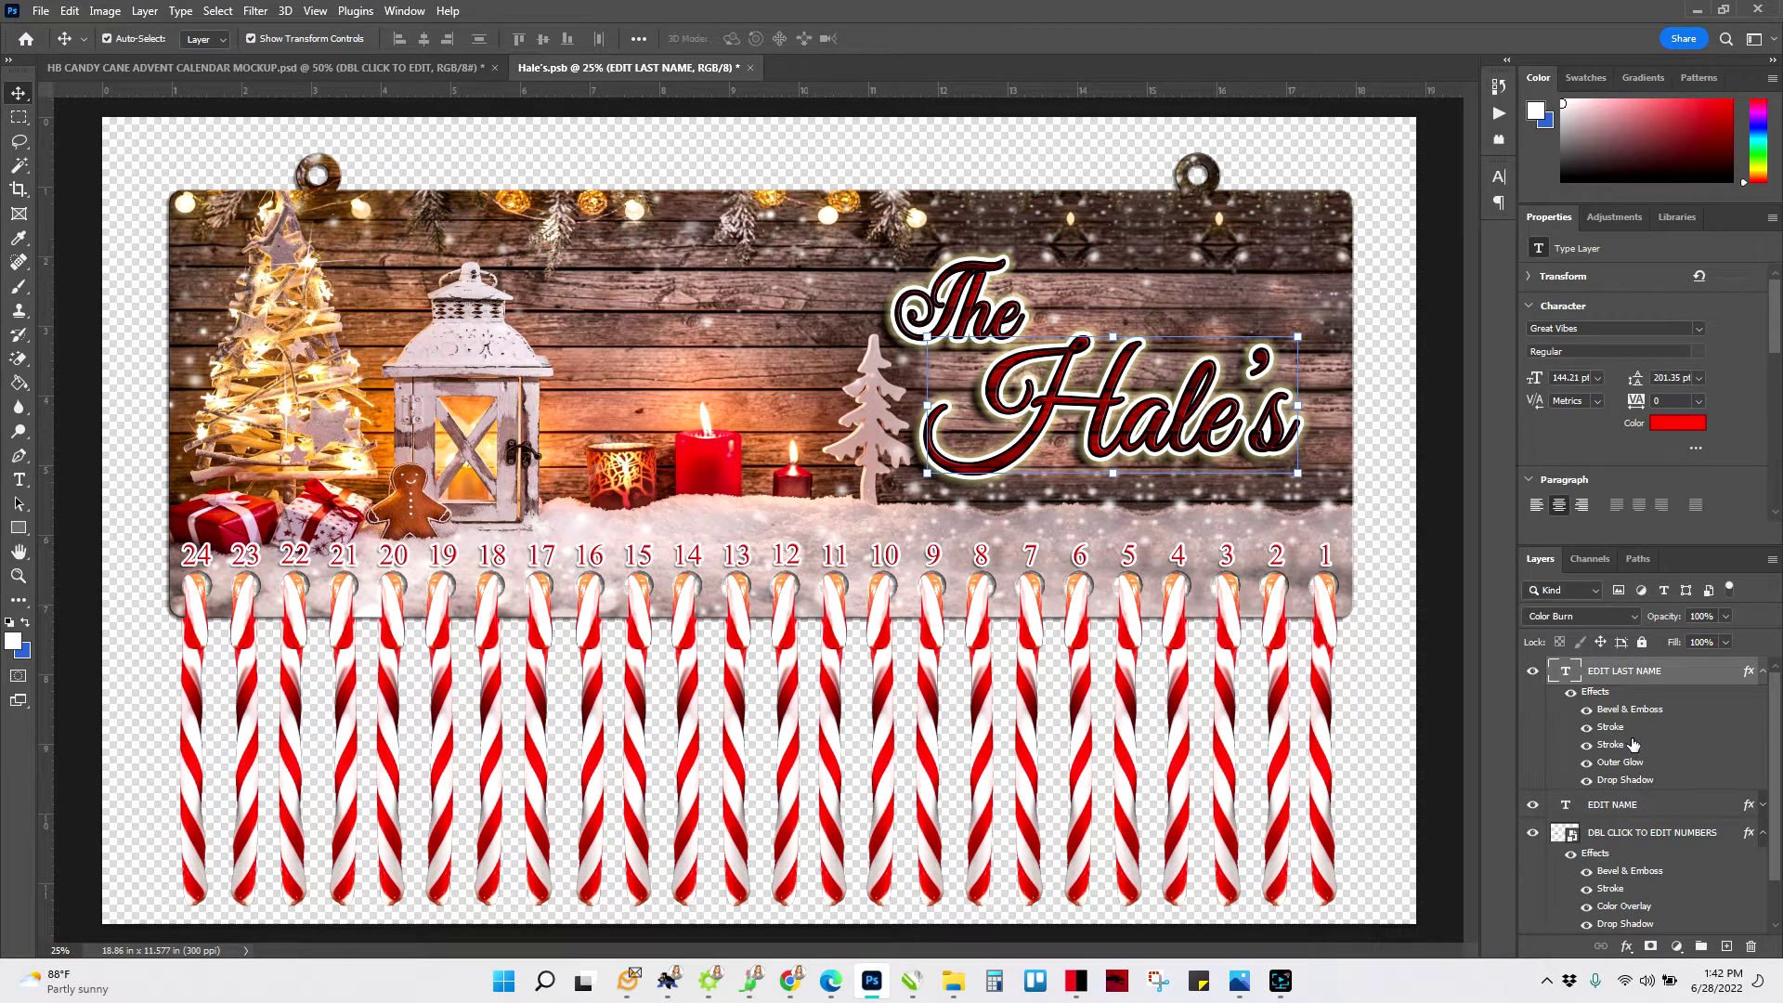
- Try blue (#041cfe) as the text color of the EDIT LAST NAME layer
{"action": "left_click", "coordinate": [18, 480]}
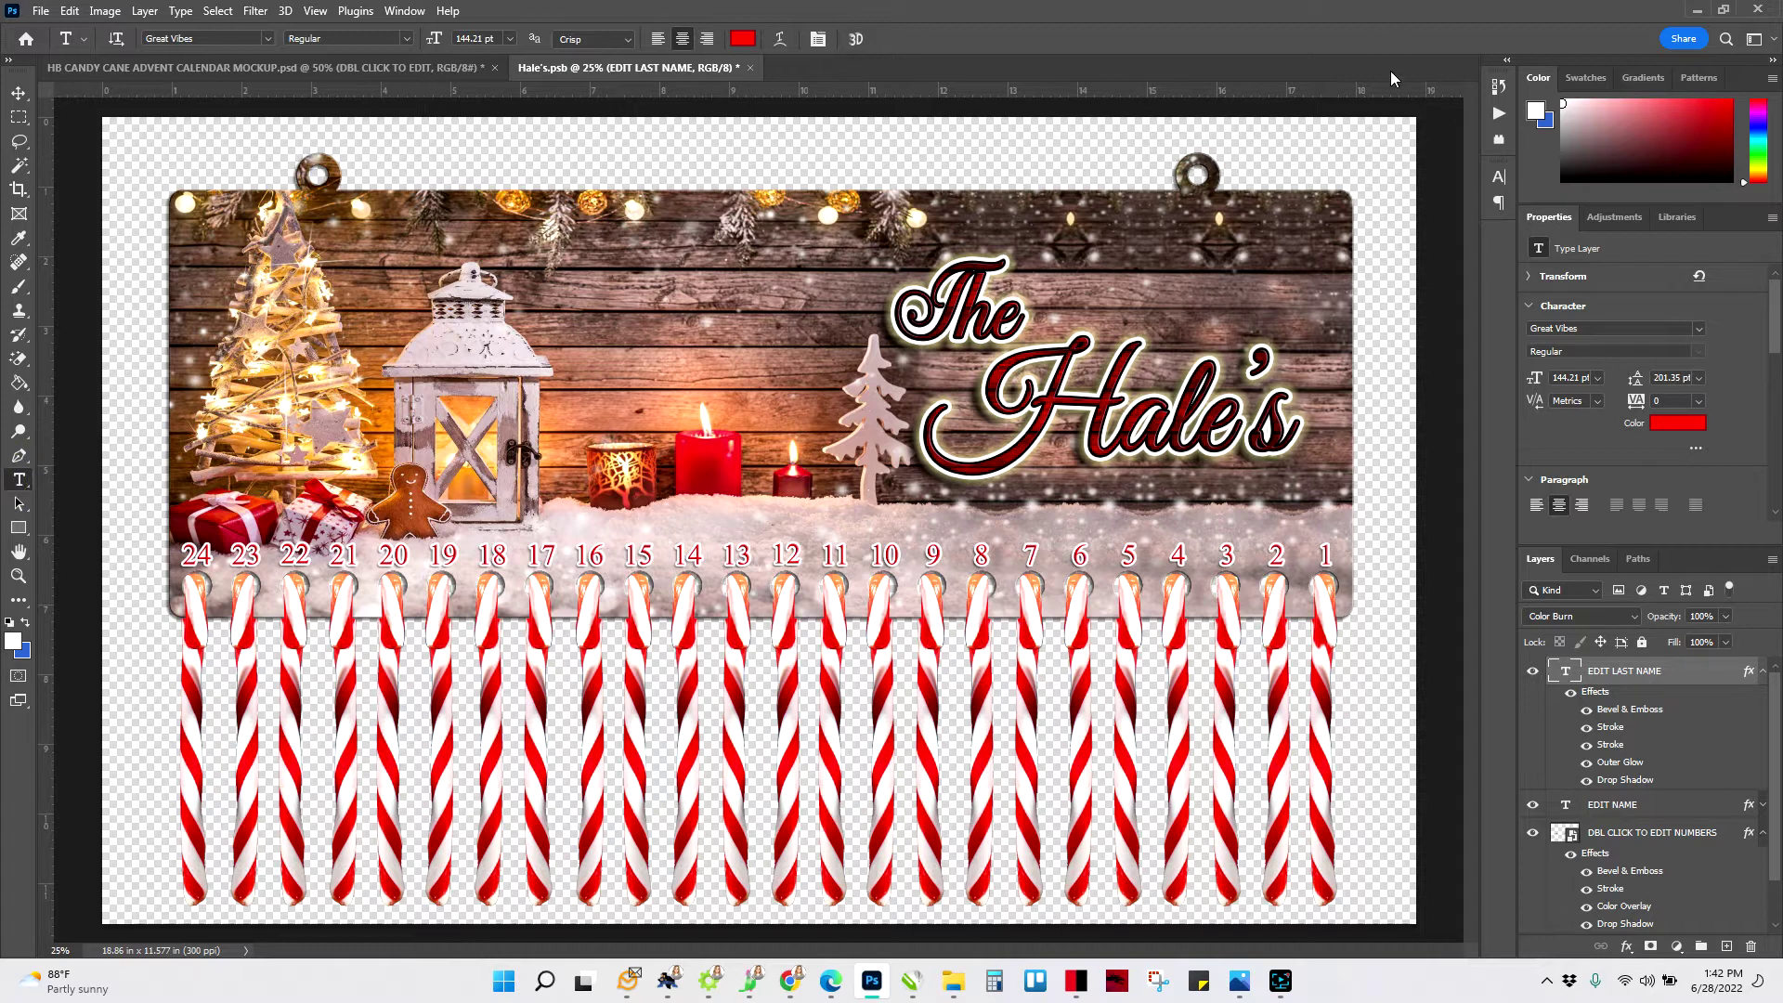
{"action": "left_click", "coordinate": [1499, 177]}
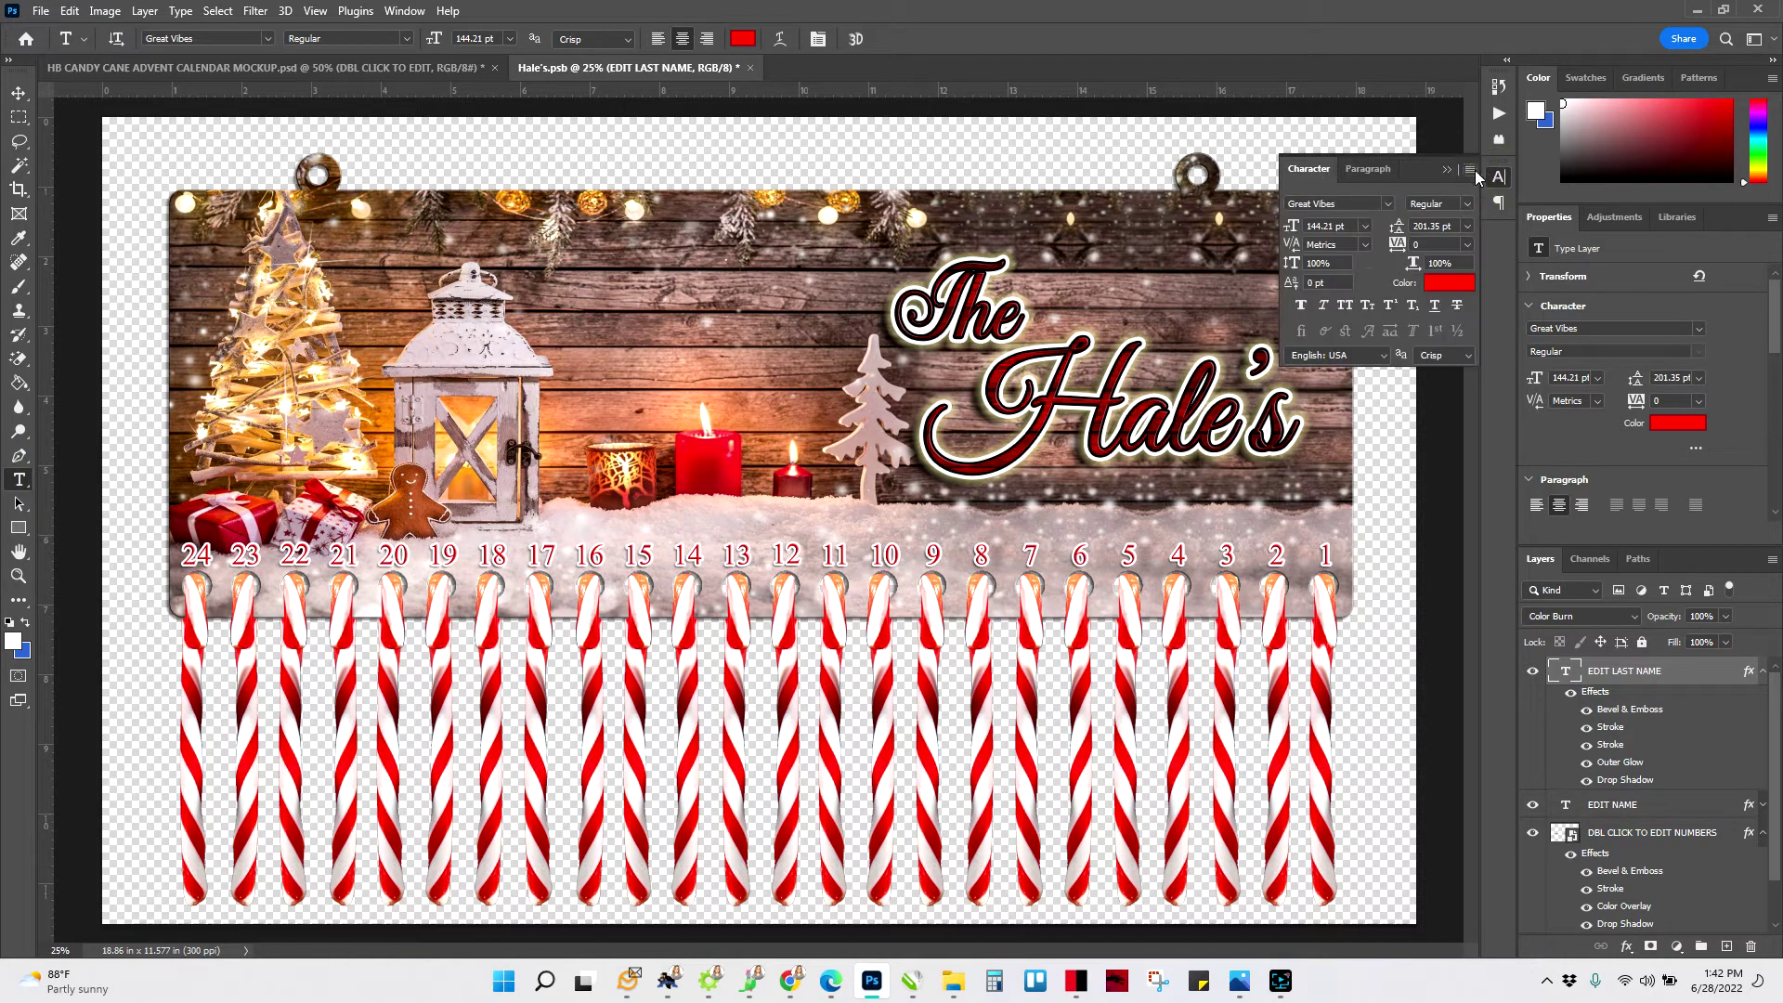
{"action": "left_click", "coordinate": [1441, 284]}
{"action": "left_click", "coordinate": [909, 381]}
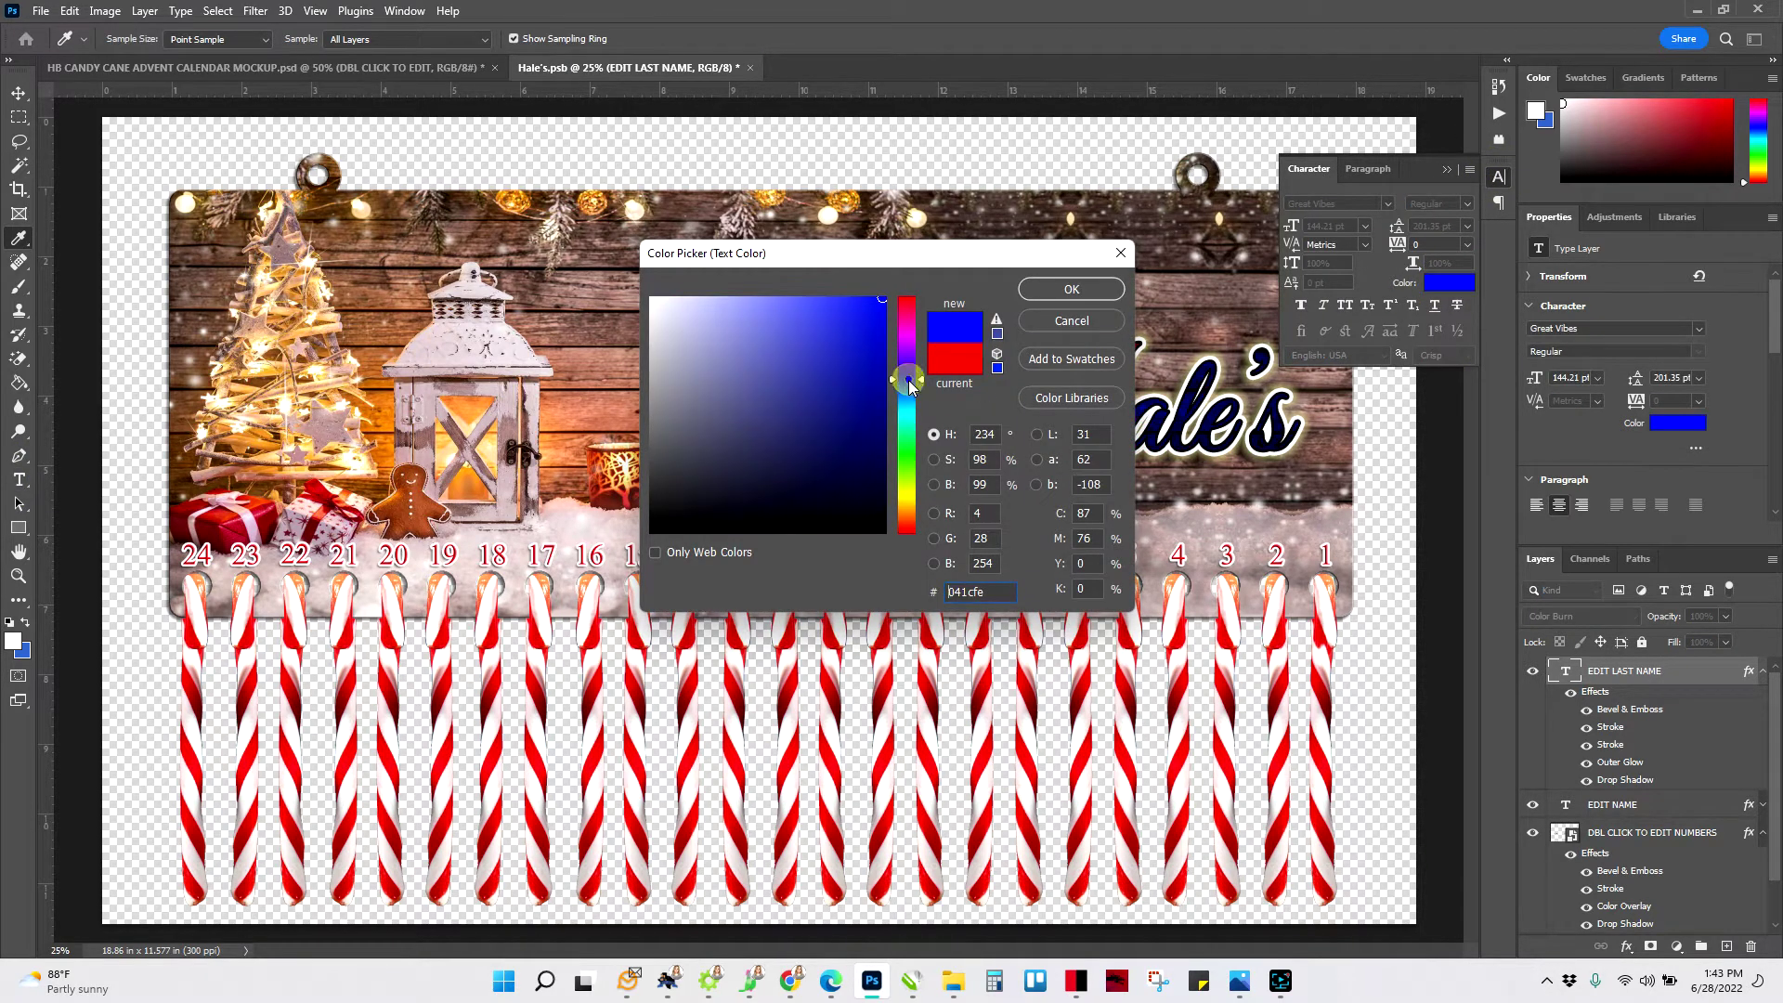
{"action": "left_click_drag", "start_coordinate": [937, 264], "coordinate": [500, 280]}
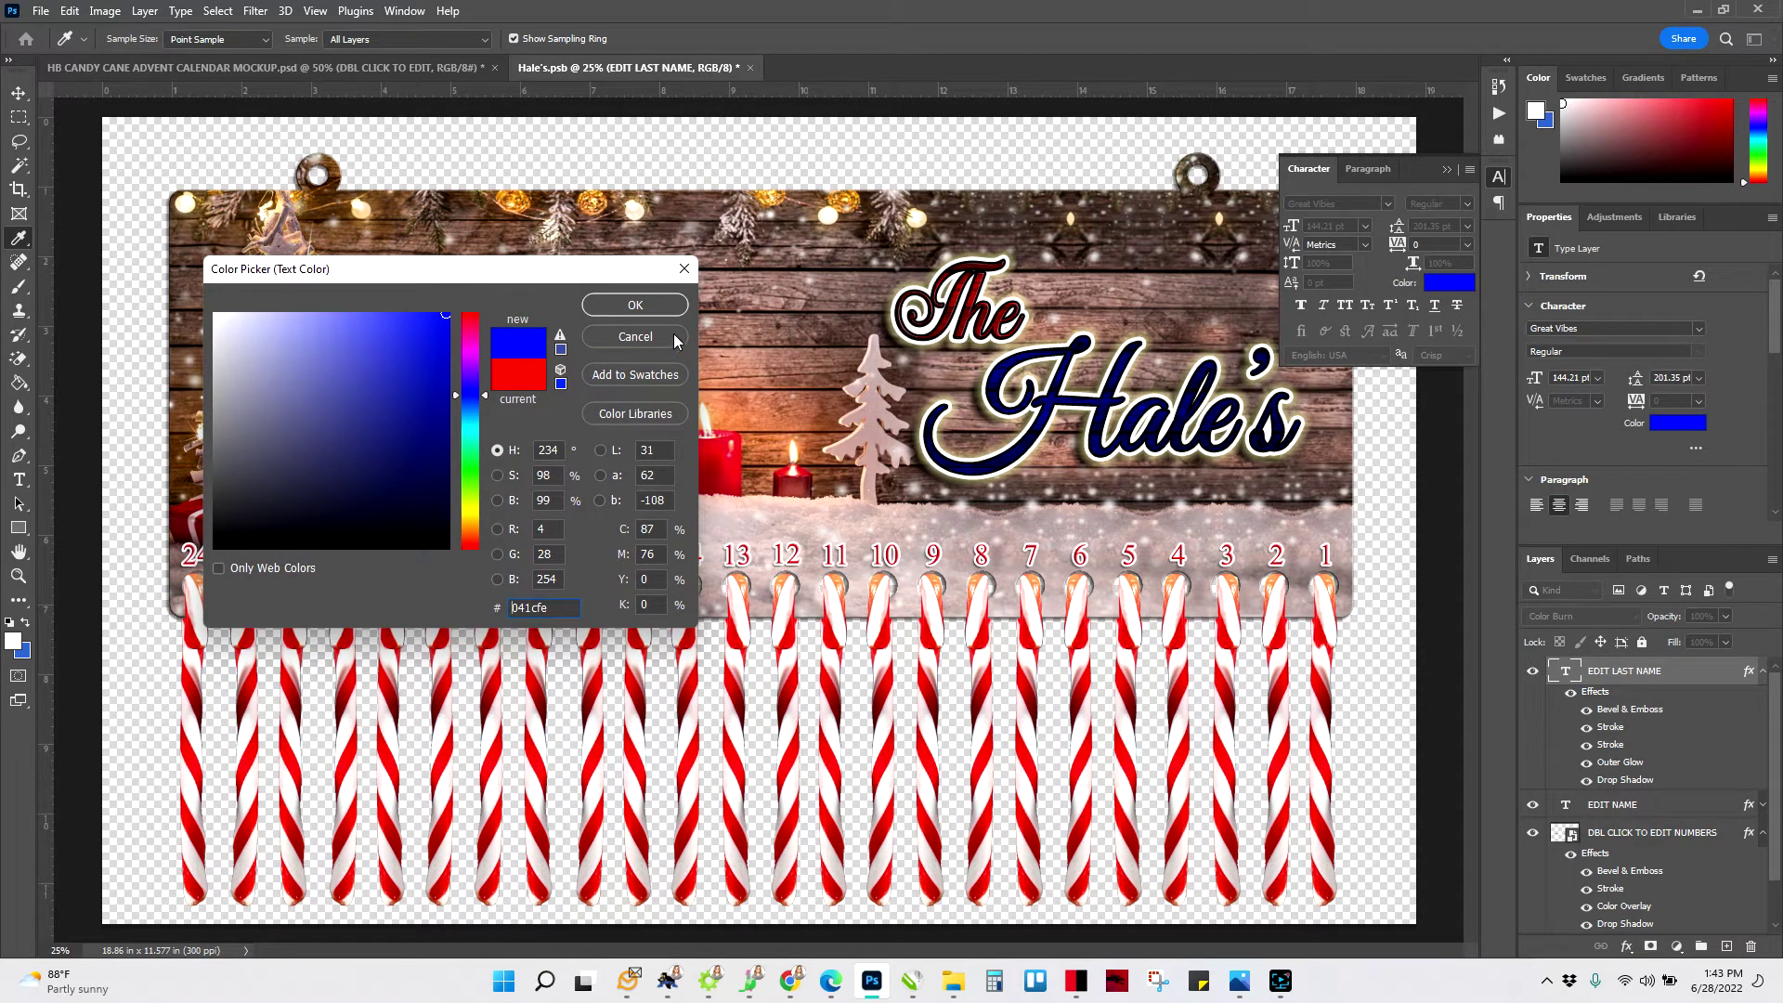
{"action": "left_click", "coordinate": [649, 299]}
{"action": "left_click", "coordinate": [1441, 171]}
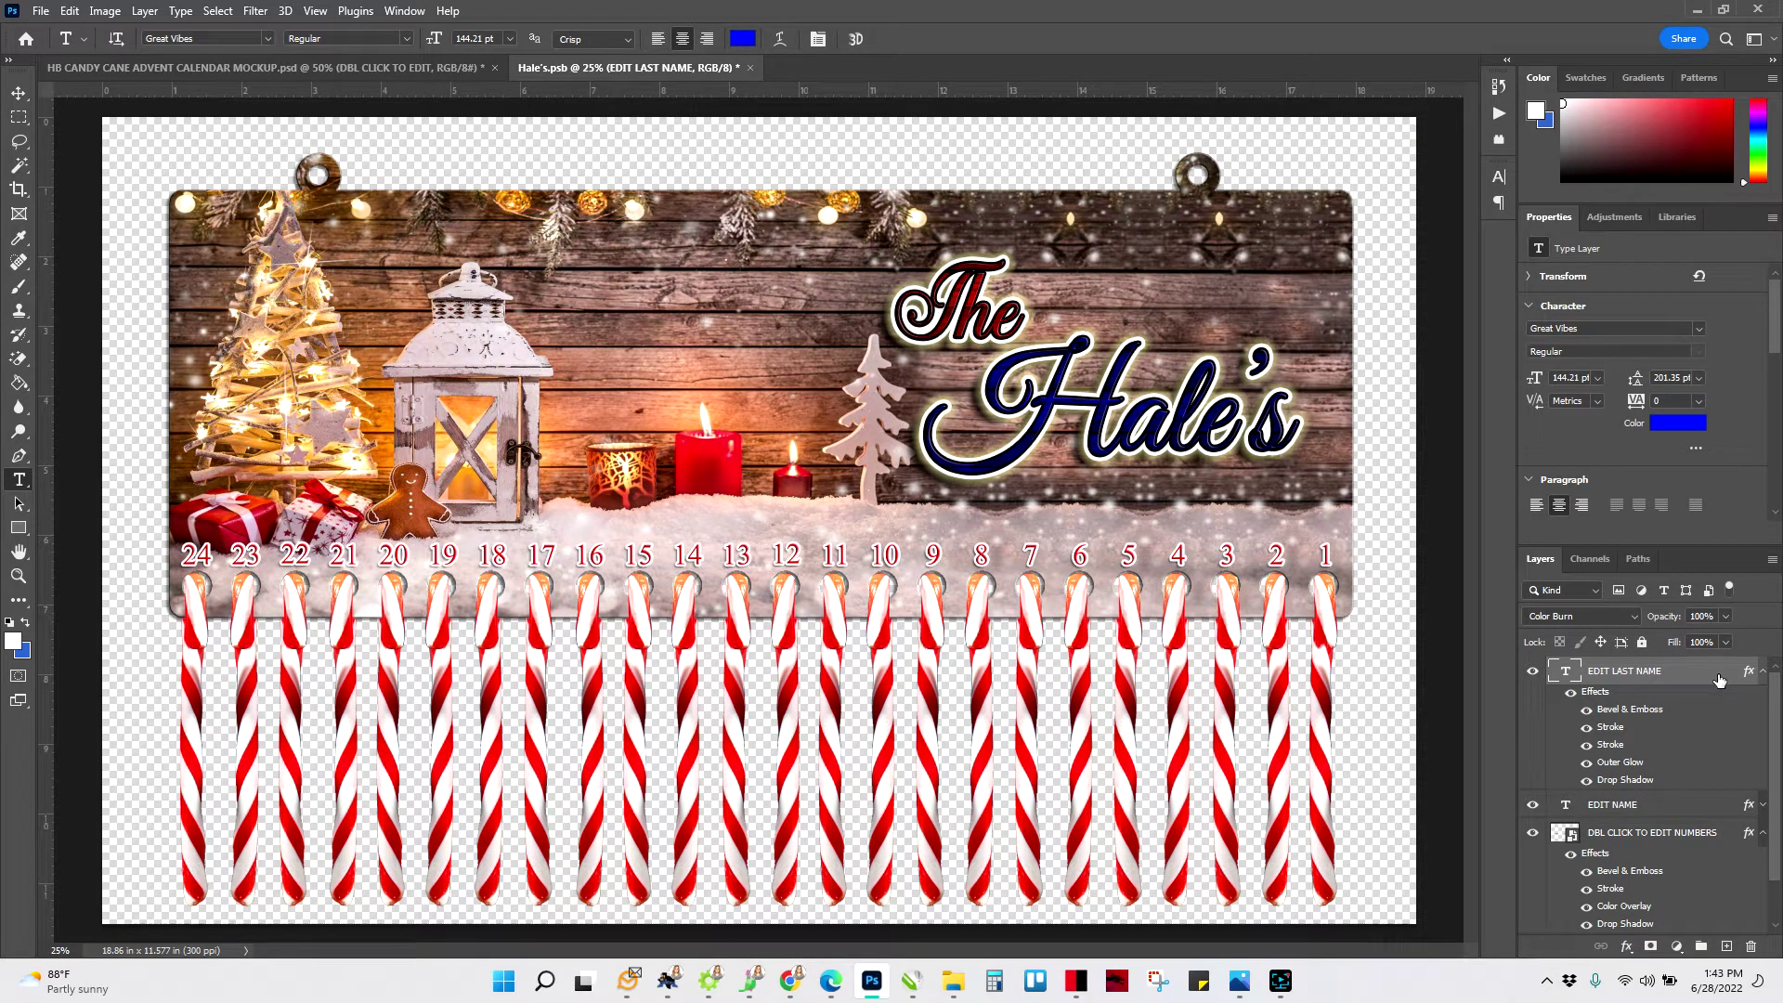
- Reselect the Color Burn blend mode for the EDIT LAST NAME layer, and undo the blue text color
{"action": "left_click", "coordinate": [1585, 618]}
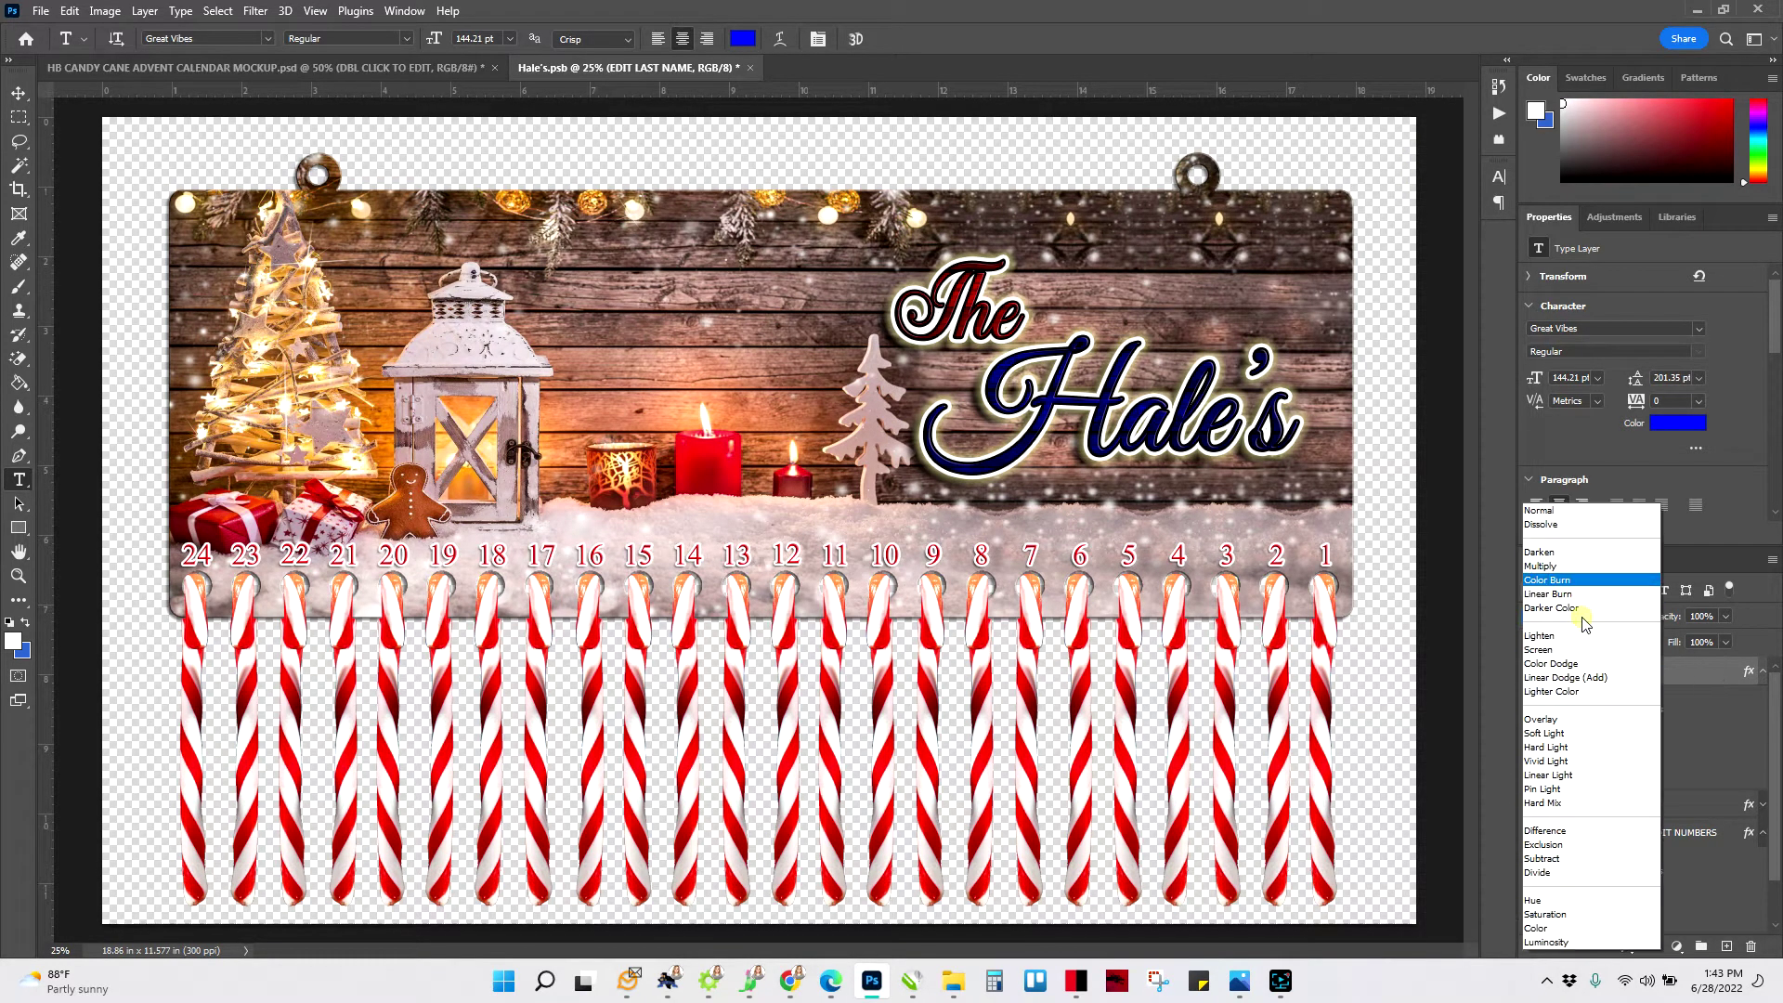
{"action": "left_click", "coordinate": [1561, 576]}
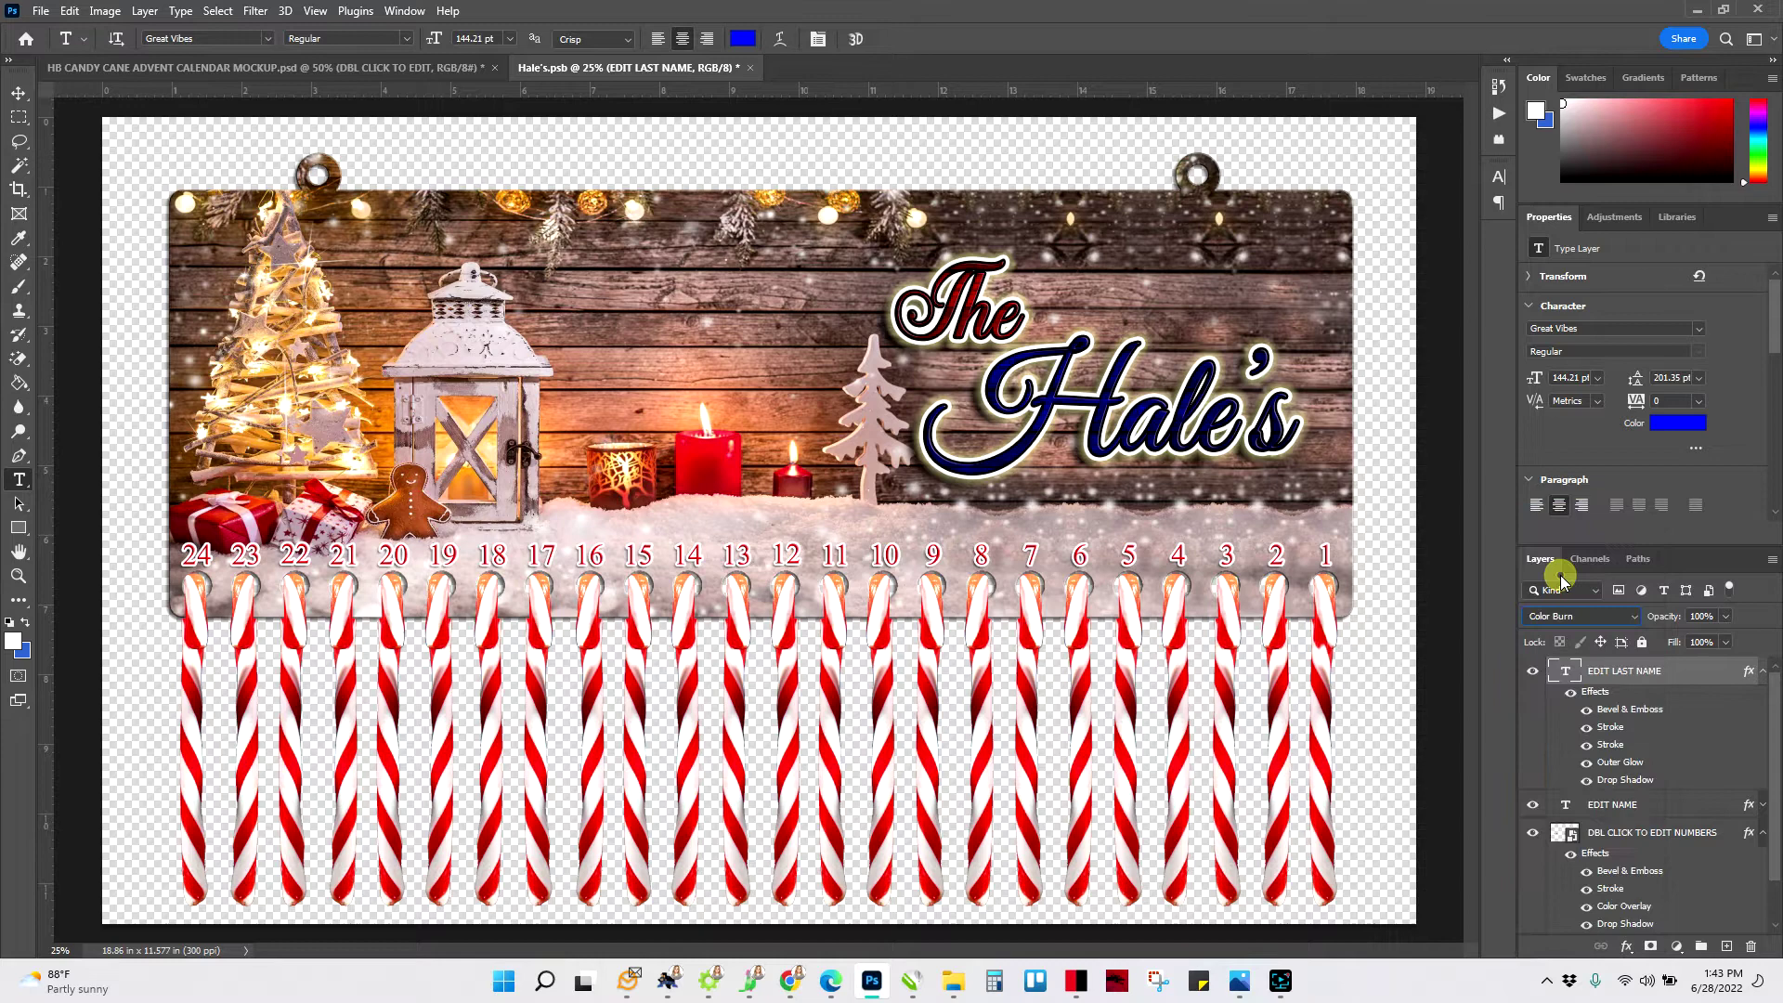
{"action": "left_click", "coordinate": [1763, 672]}
{"action": "left_click", "coordinate": [70, 11]}
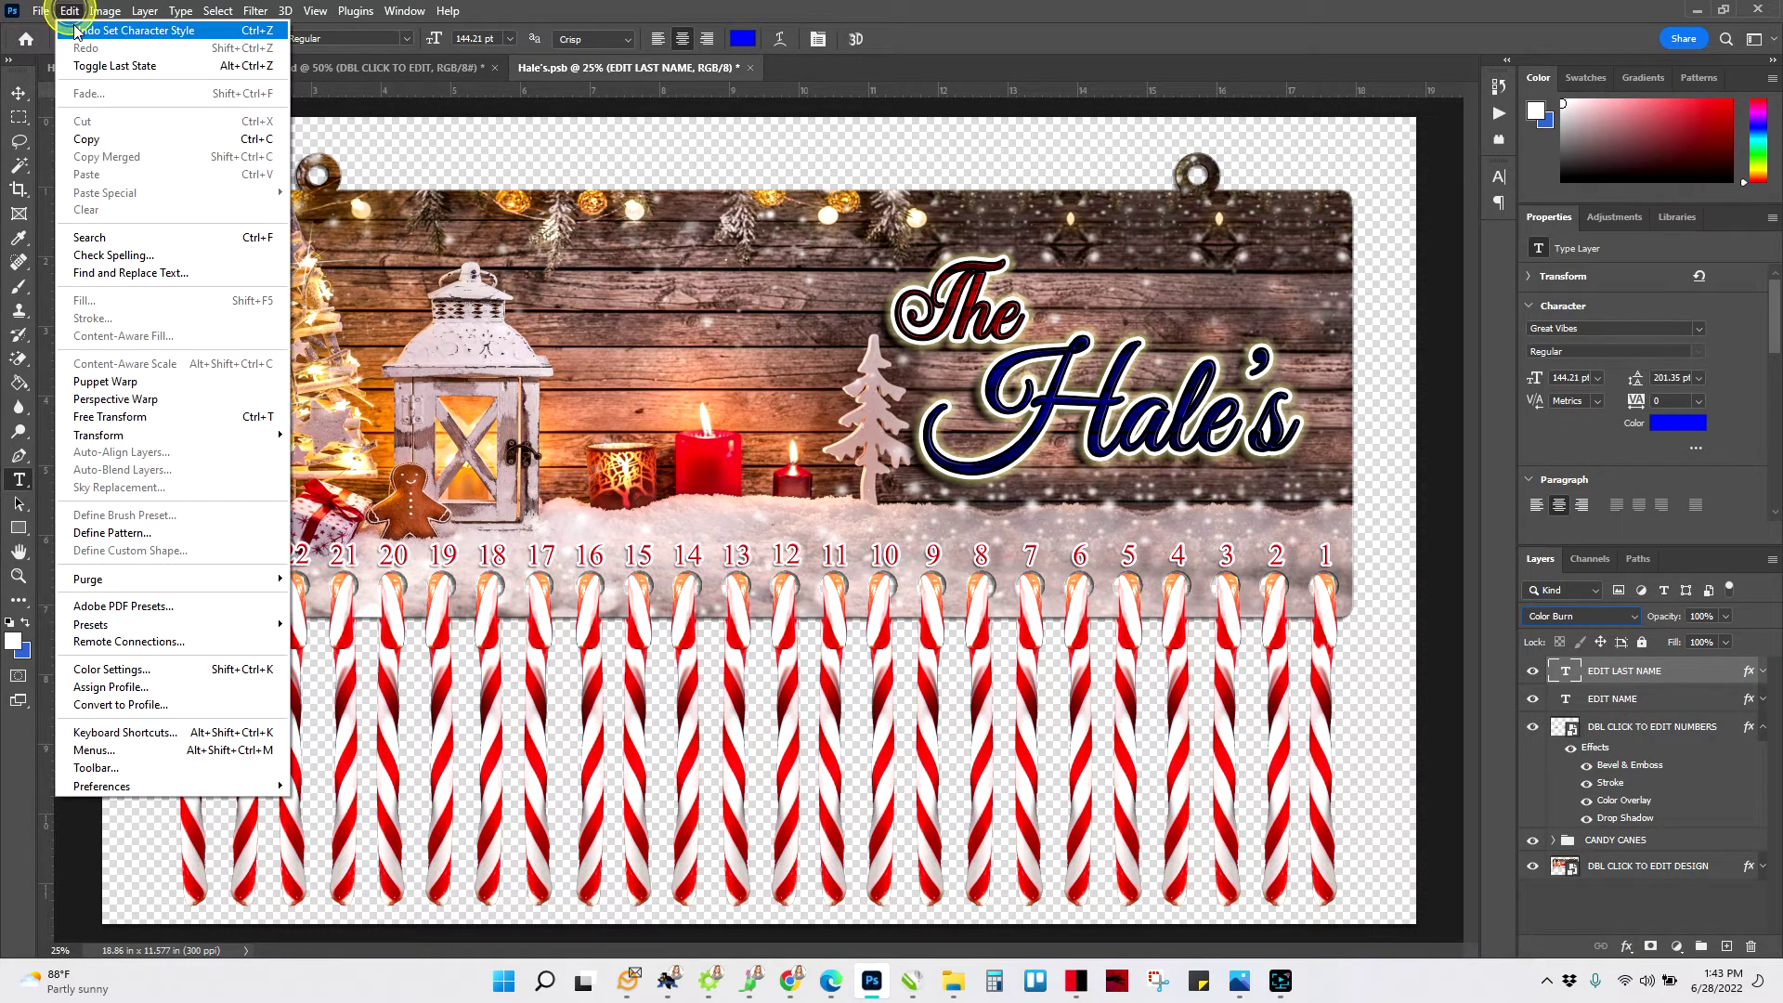
{"action": "left_click", "coordinate": [88, 29]}
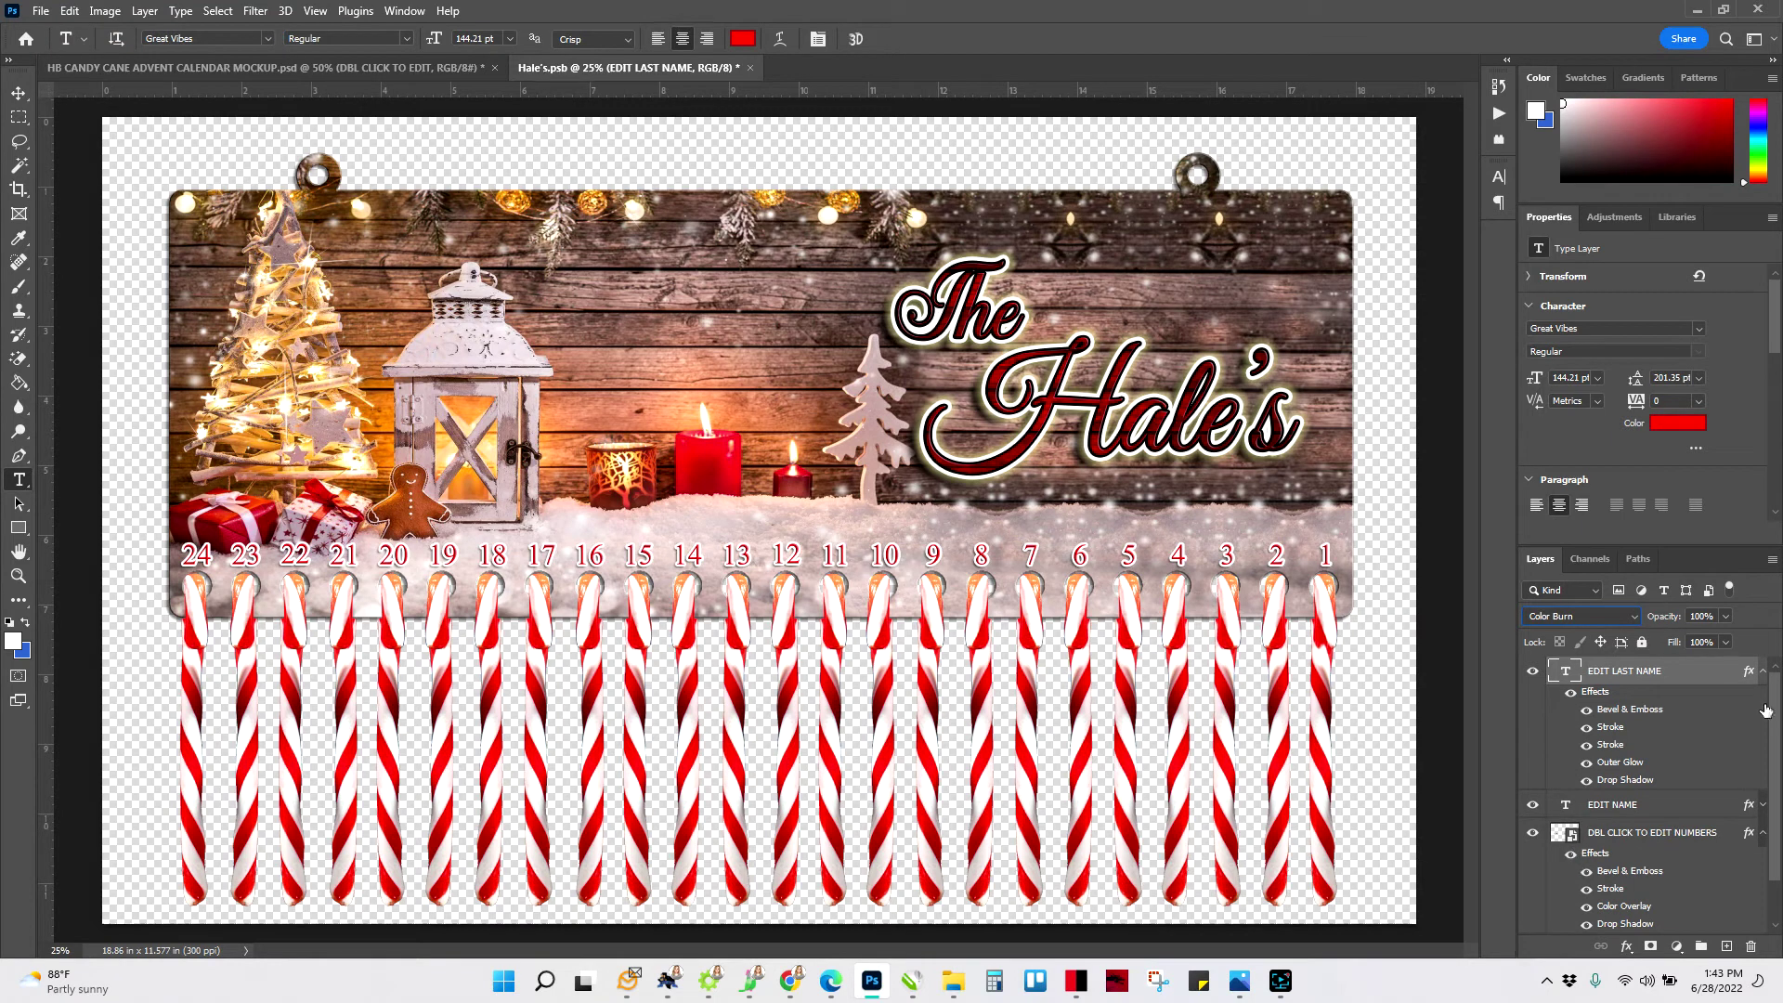
- Enlarge the layer list and switch the CANDY CANES group off and on to identify its artwork
{"action": "scroll", "coordinate": [1765, 710], "scroll_direction": "down", "scroll_amount": 1}
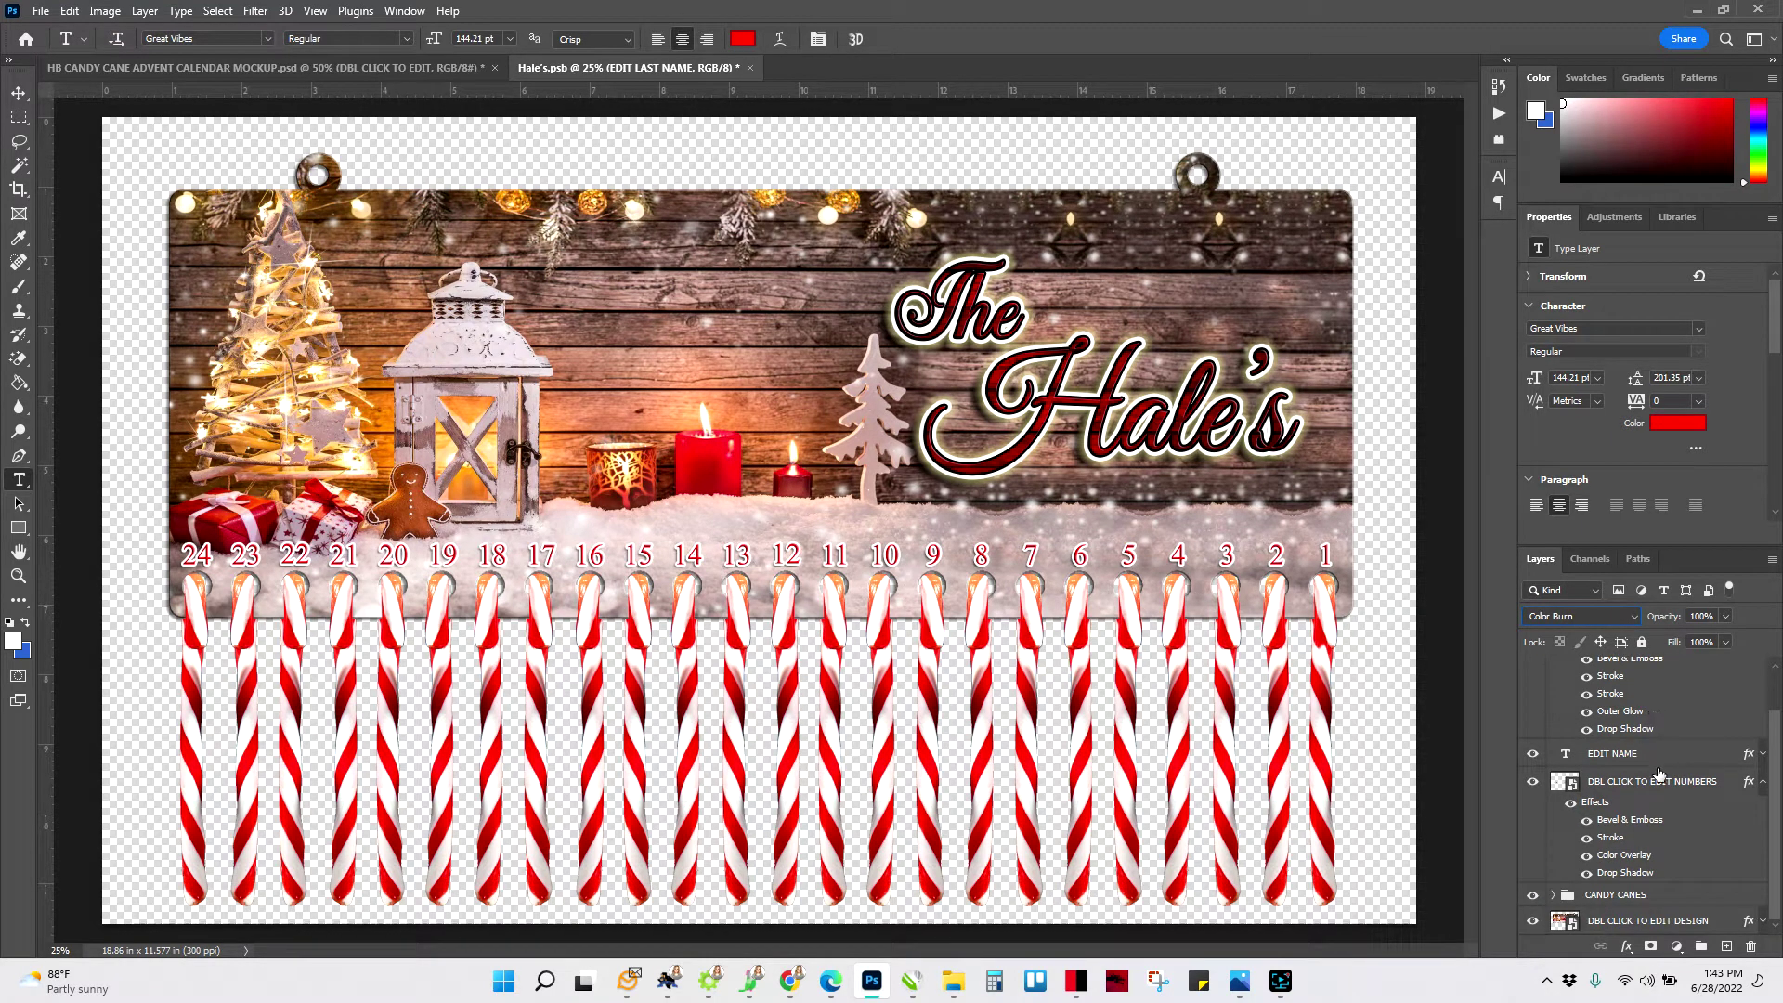
{"action": "left_click_drag", "start_coordinate": [1604, 546], "coordinate": [1604, 435]}
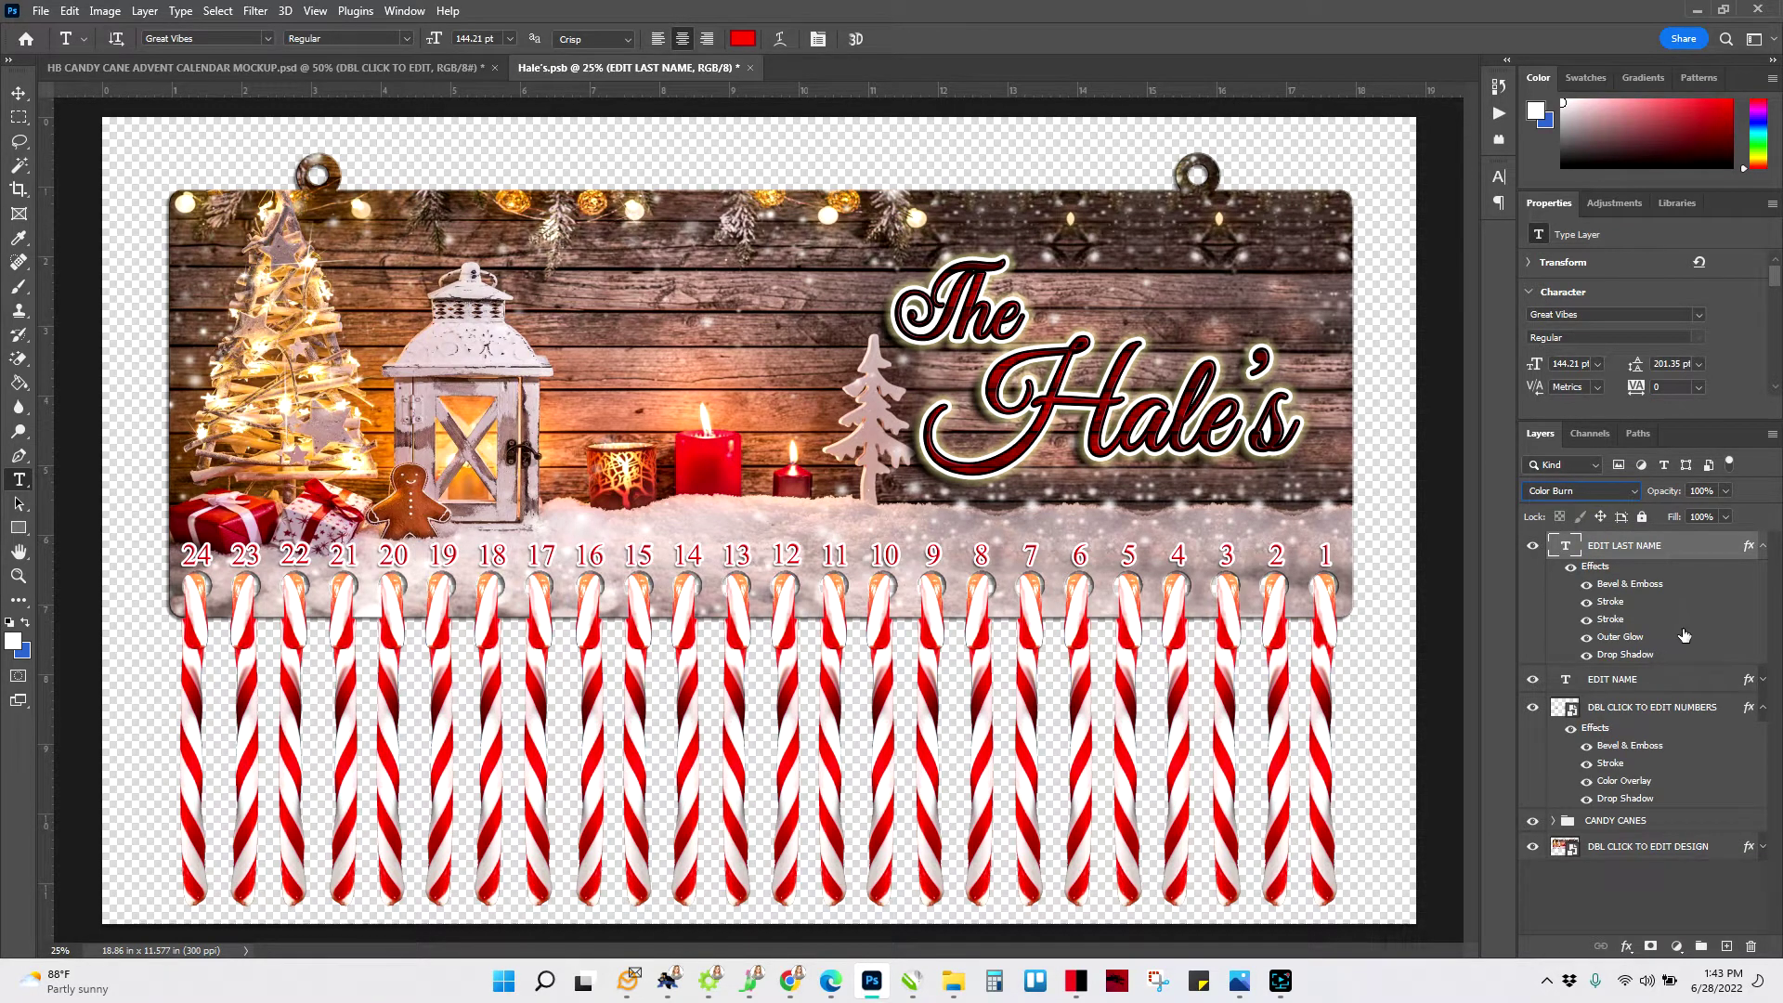
{"action": "left_click", "coordinate": [1534, 823]}
{"action": "left_click", "coordinate": [1533, 822]}
{"action": "left_click", "coordinate": [1533, 822]}
{"action": "left_click", "coordinate": [1534, 822]}
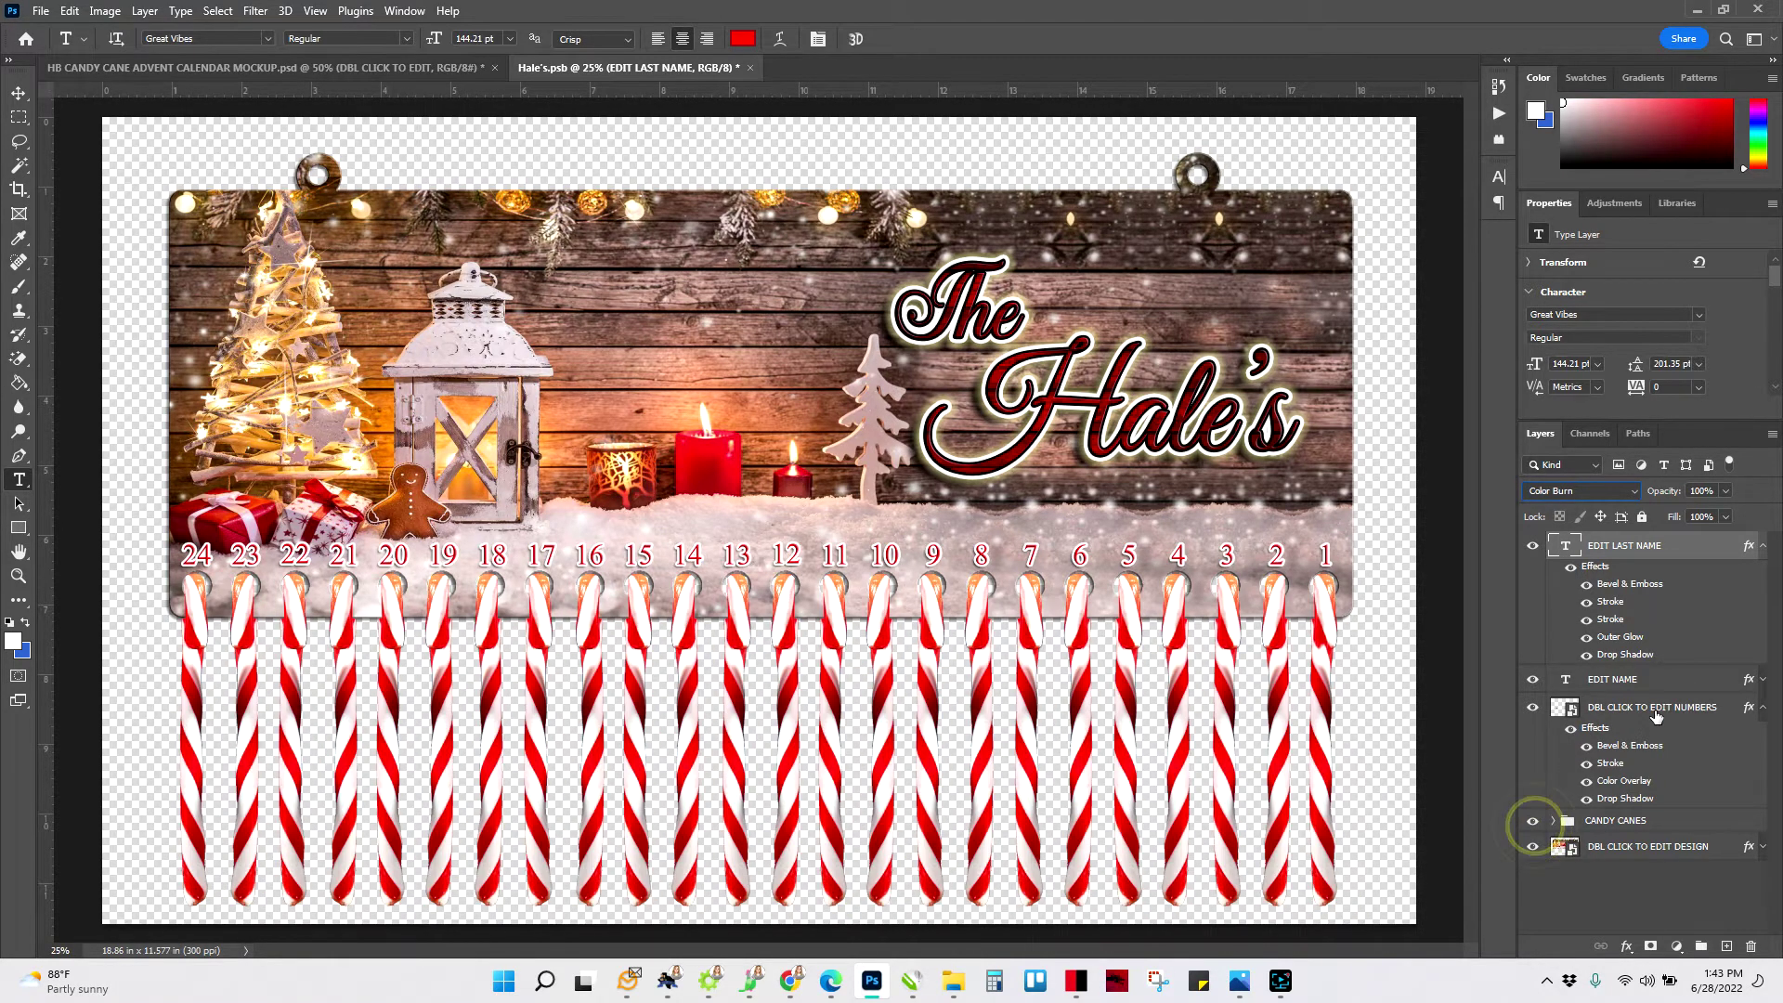
- Open the DBL CLICK TO EDIT NUMBERS smart object, inspect its number text layers and character settings, and close it
{"action": "double_click", "coordinate": [1573, 709]}
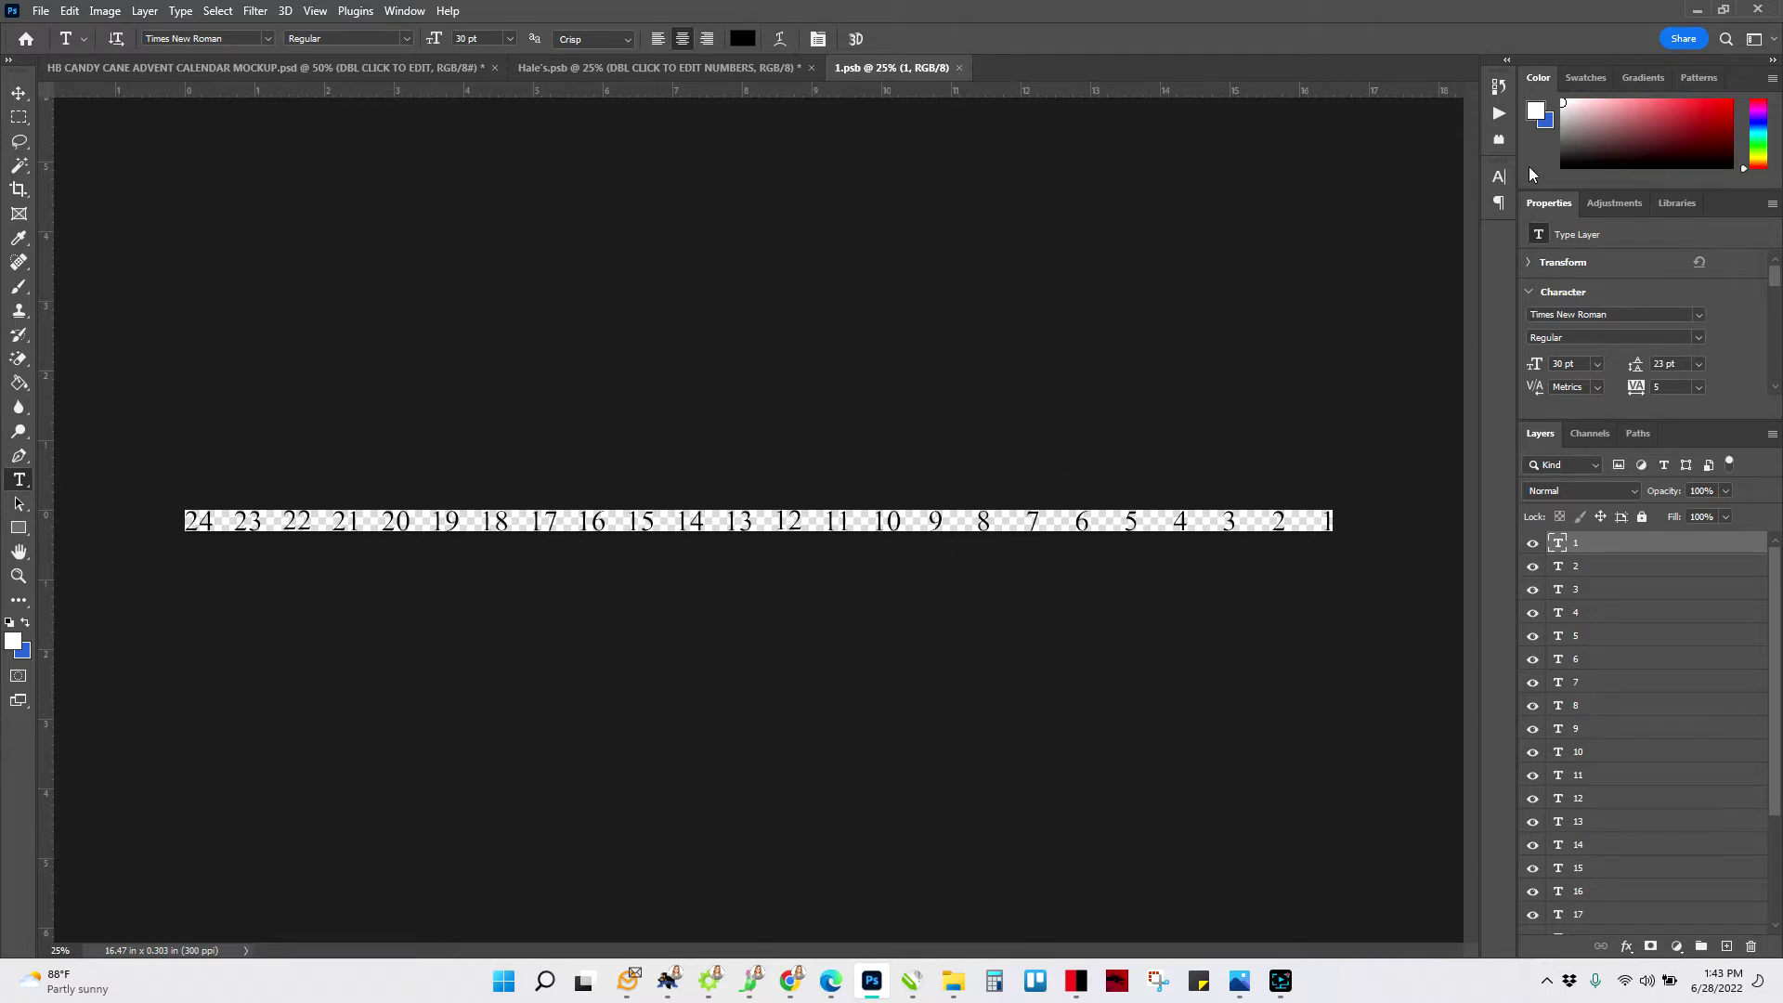
{"action": "left_click", "coordinate": [1501, 175]}
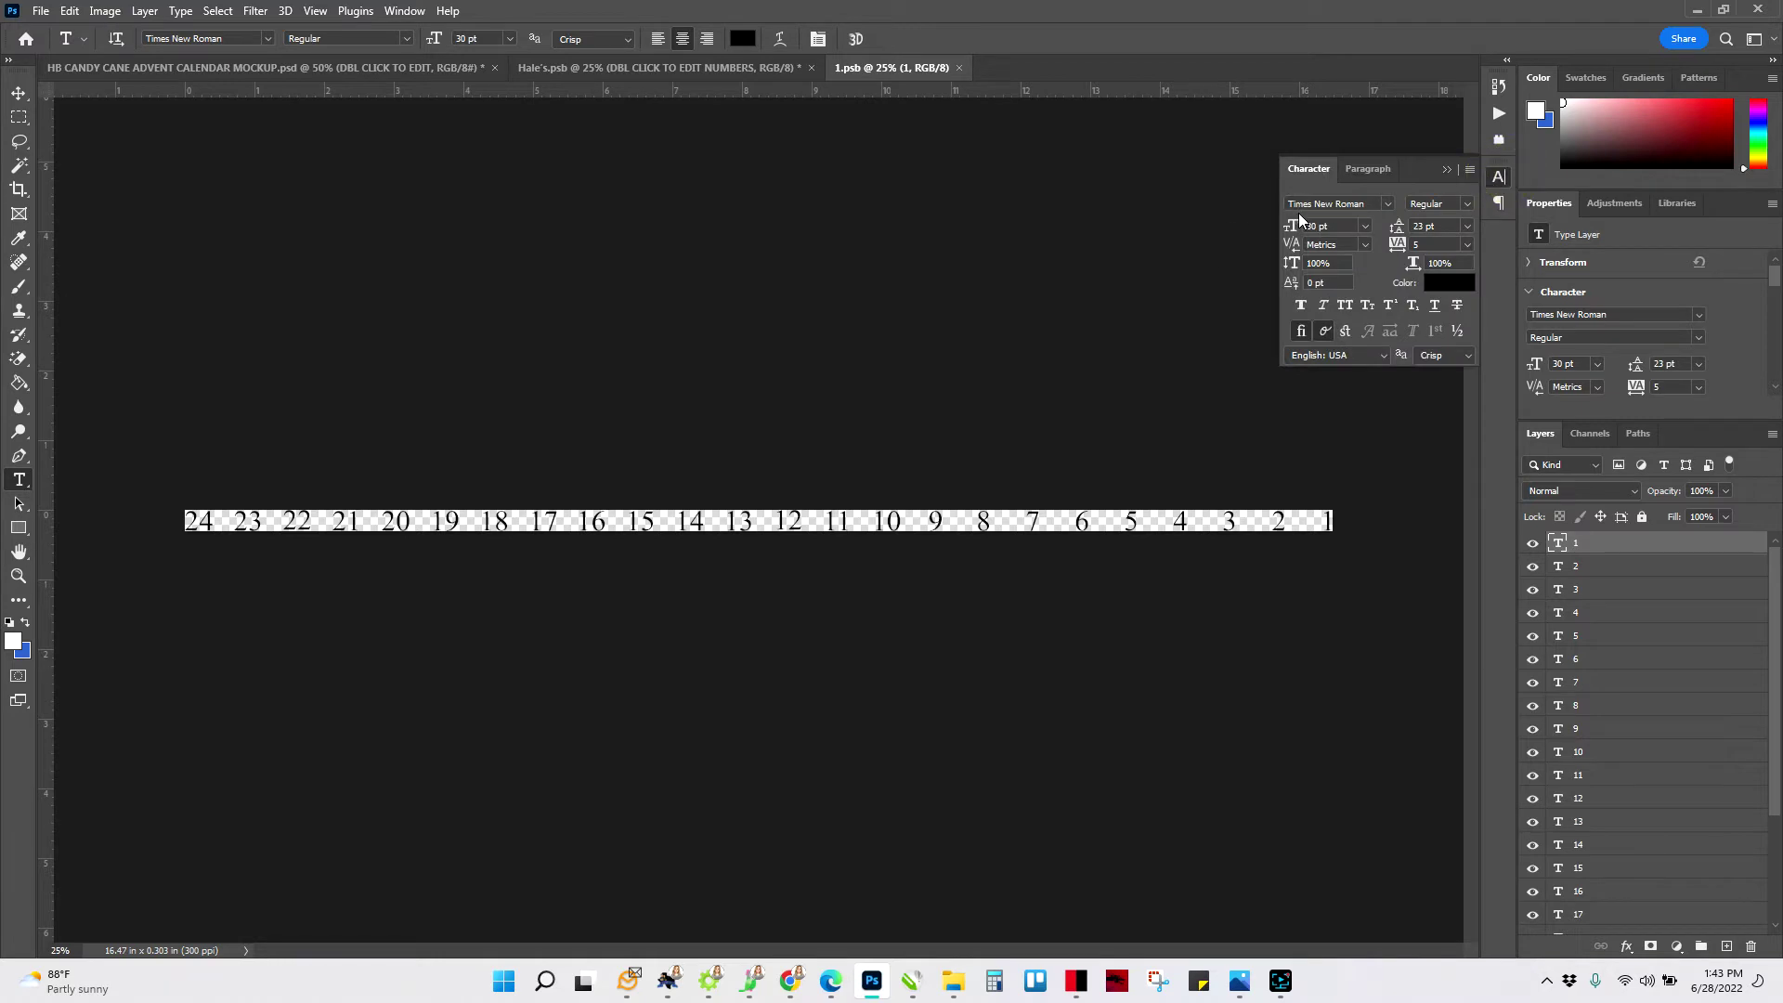
{"action": "left_click", "coordinate": [1445, 170]}
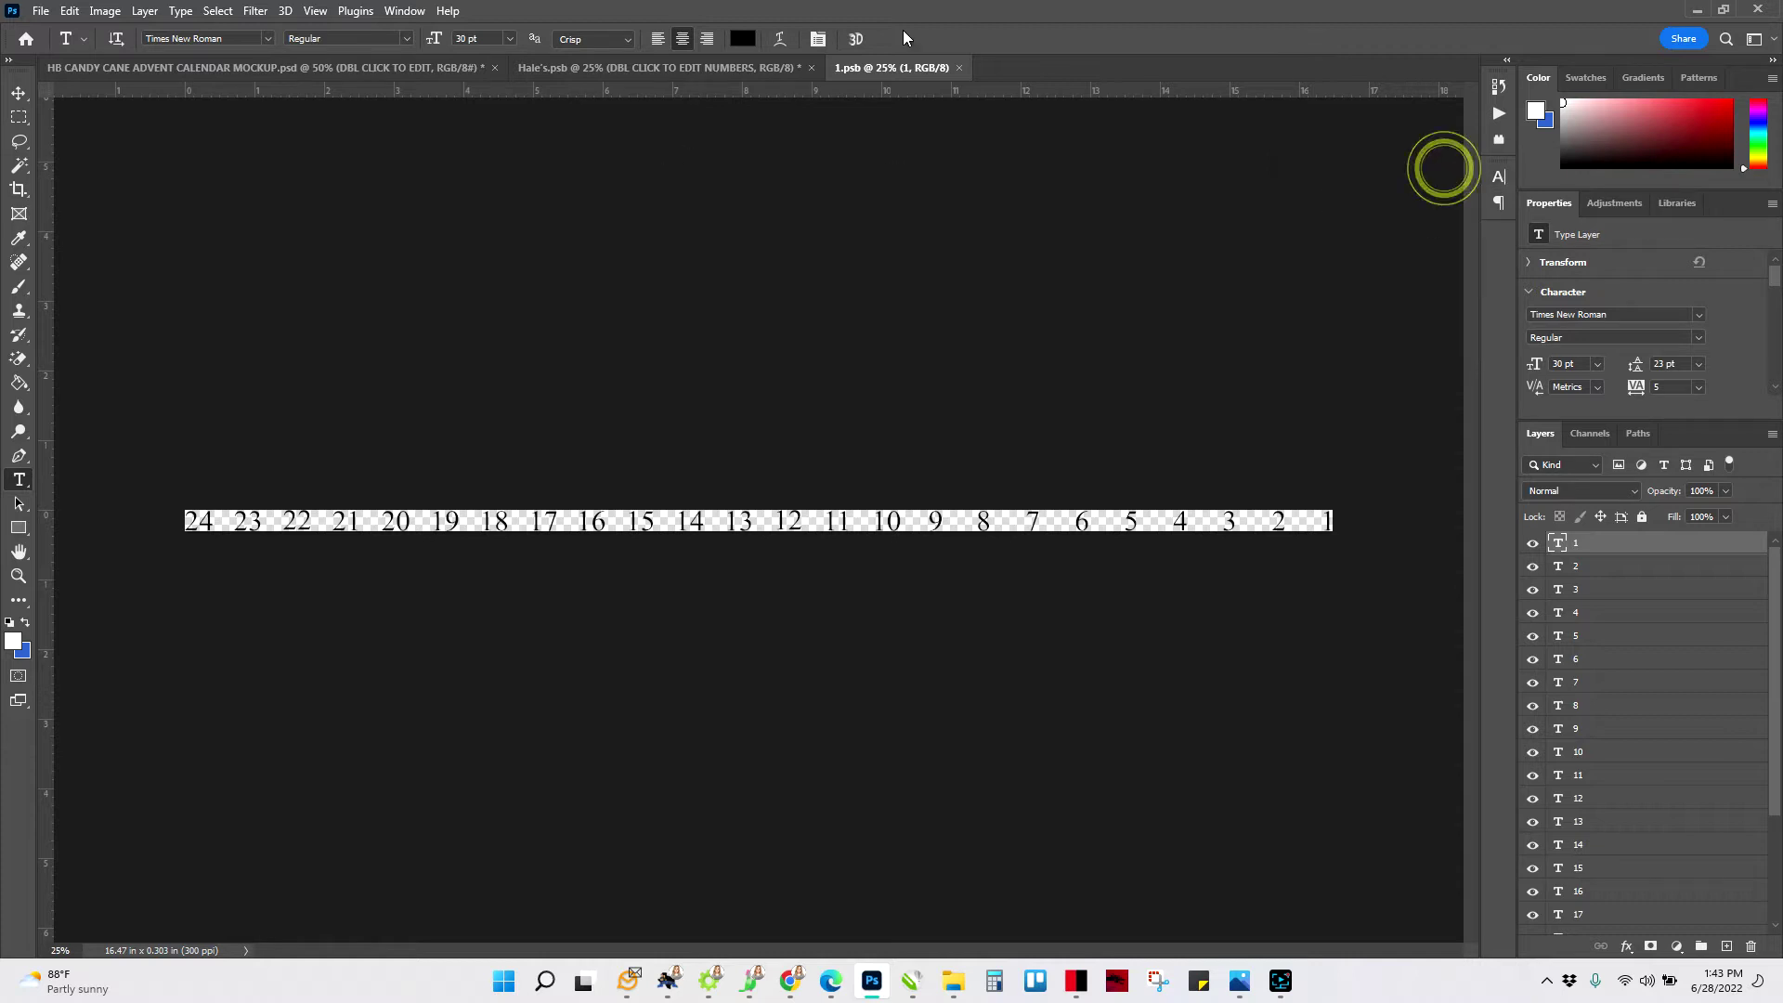
{"action": "left_click", "coordinate": [961, 69]}
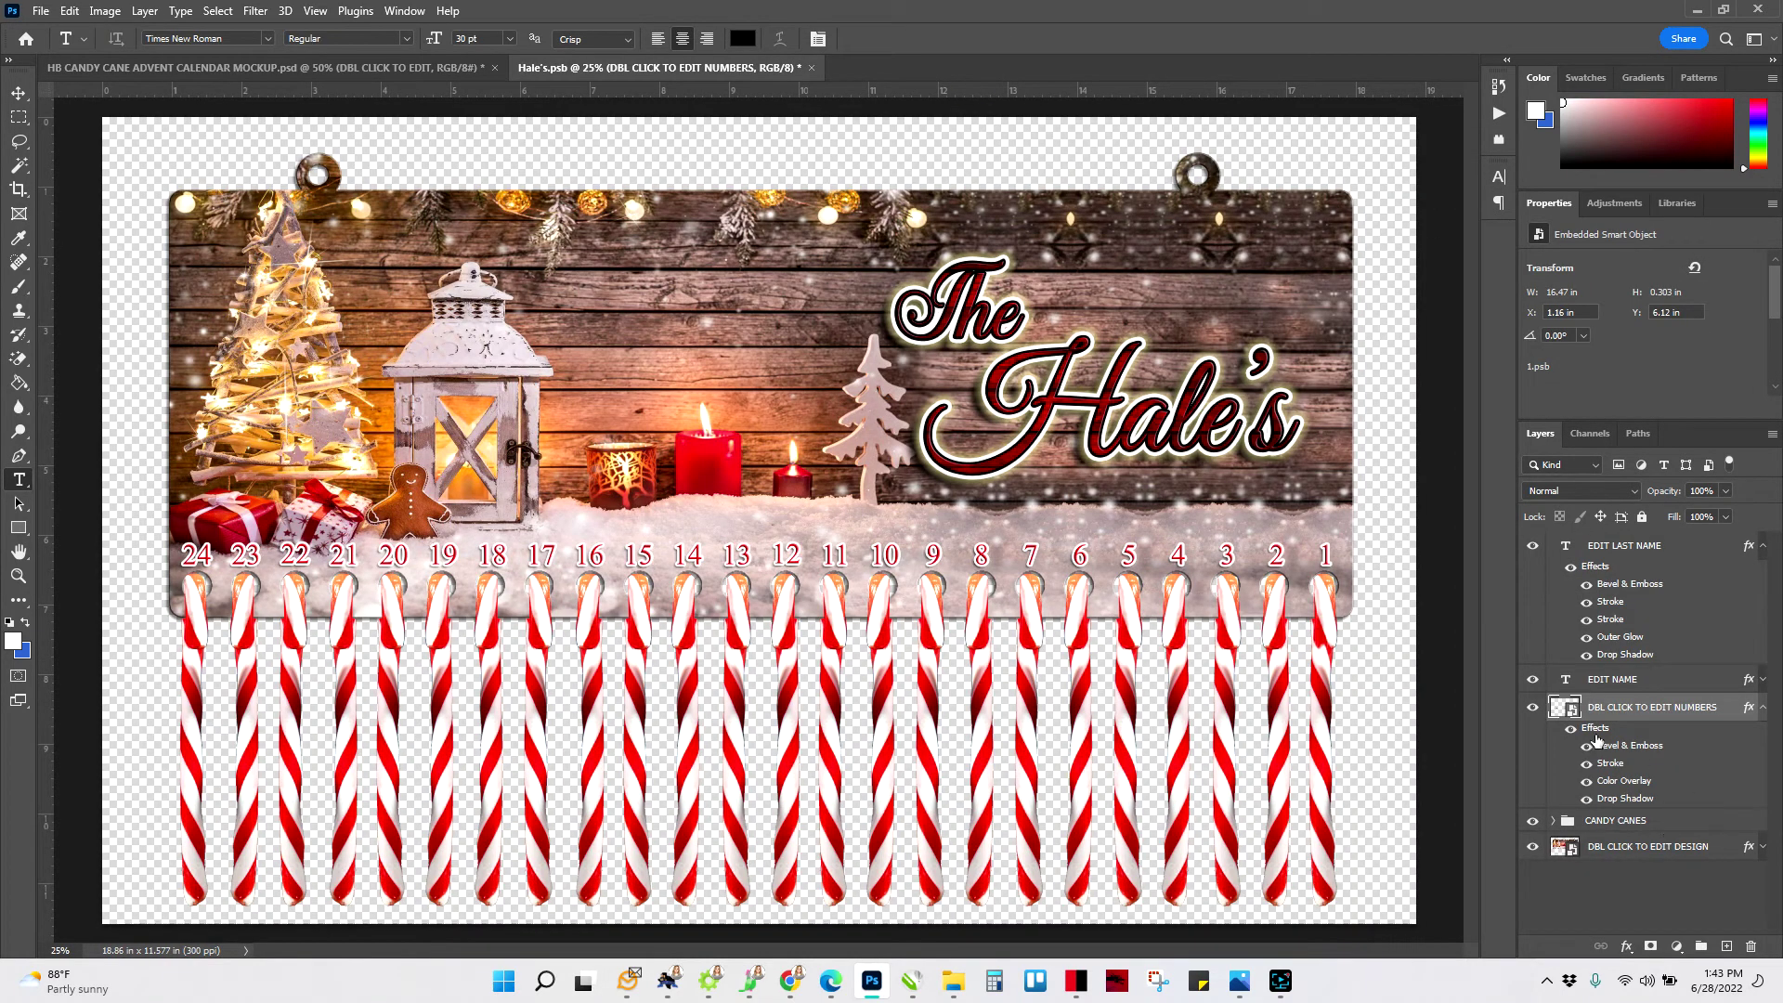
- Toggle the visibility of the DBL CLICK TO EDIT NUMBERS layer to identify the lettering it holds
{"action": "left_click", "coordinate": [1534, 708]}
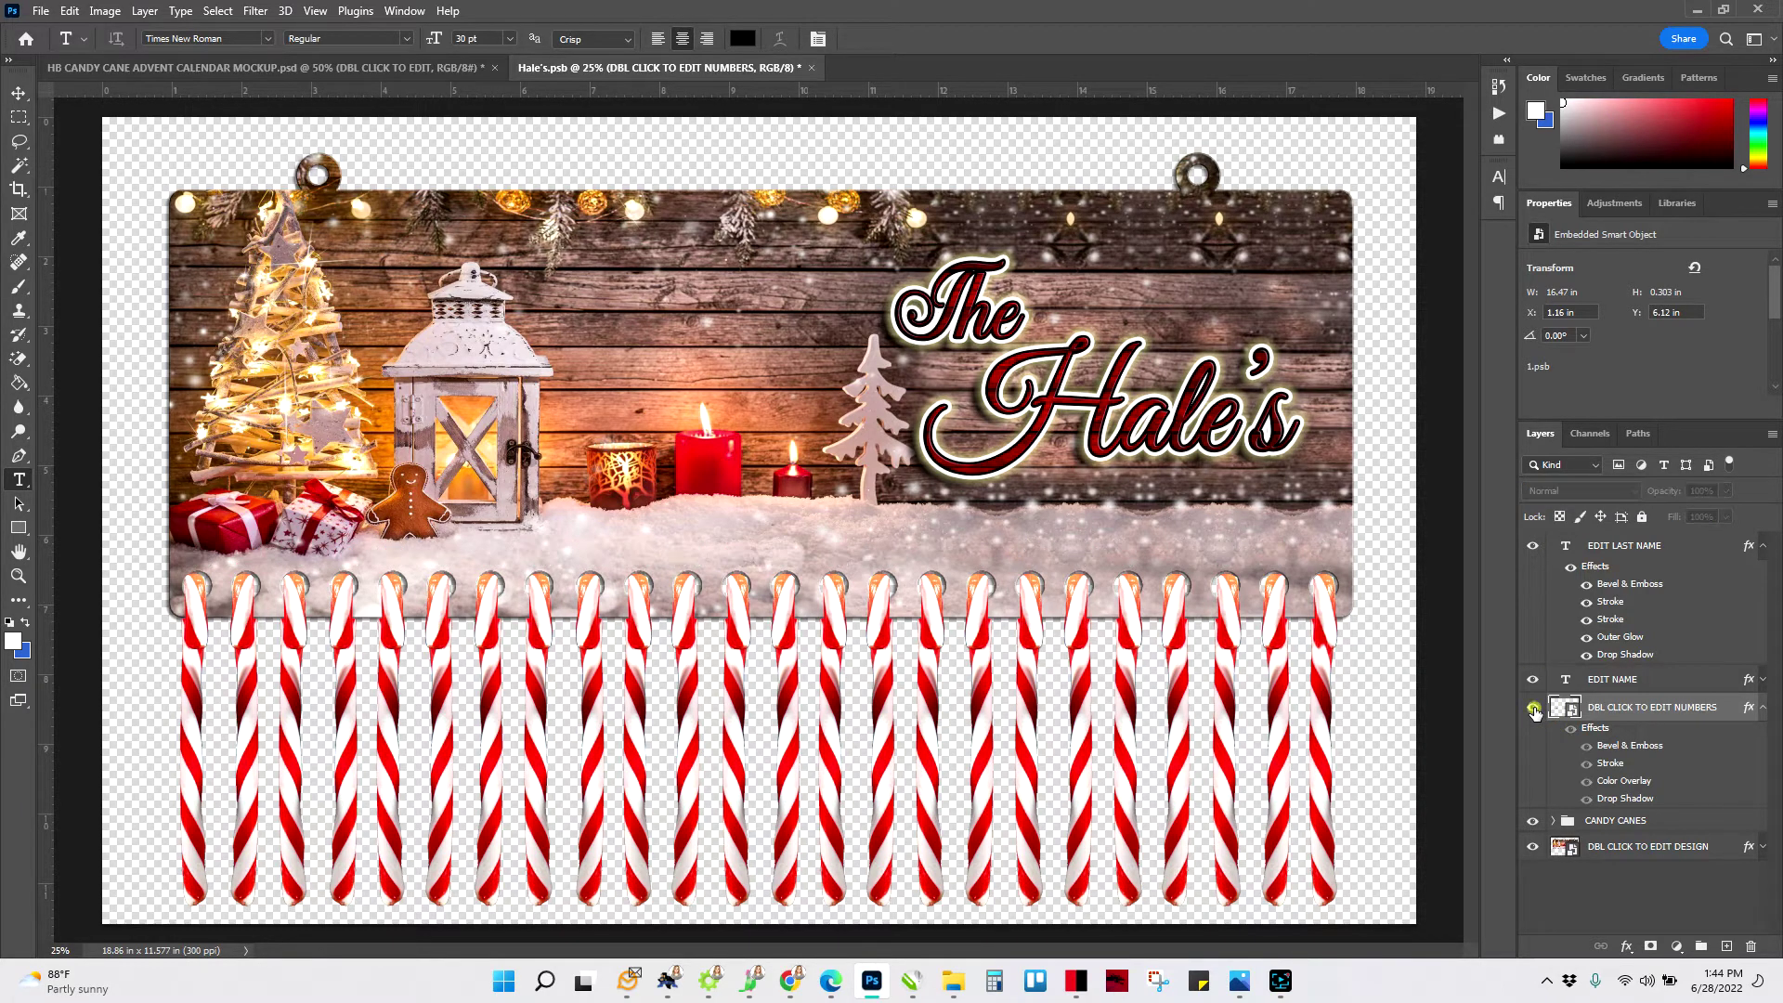
{"action": "left_click", "coordinate": [1534, 708]}
{"action": "left_click", "coordinate": [1533, 708]}
{"action": "left_click", "coordinate": [1533, 709]}
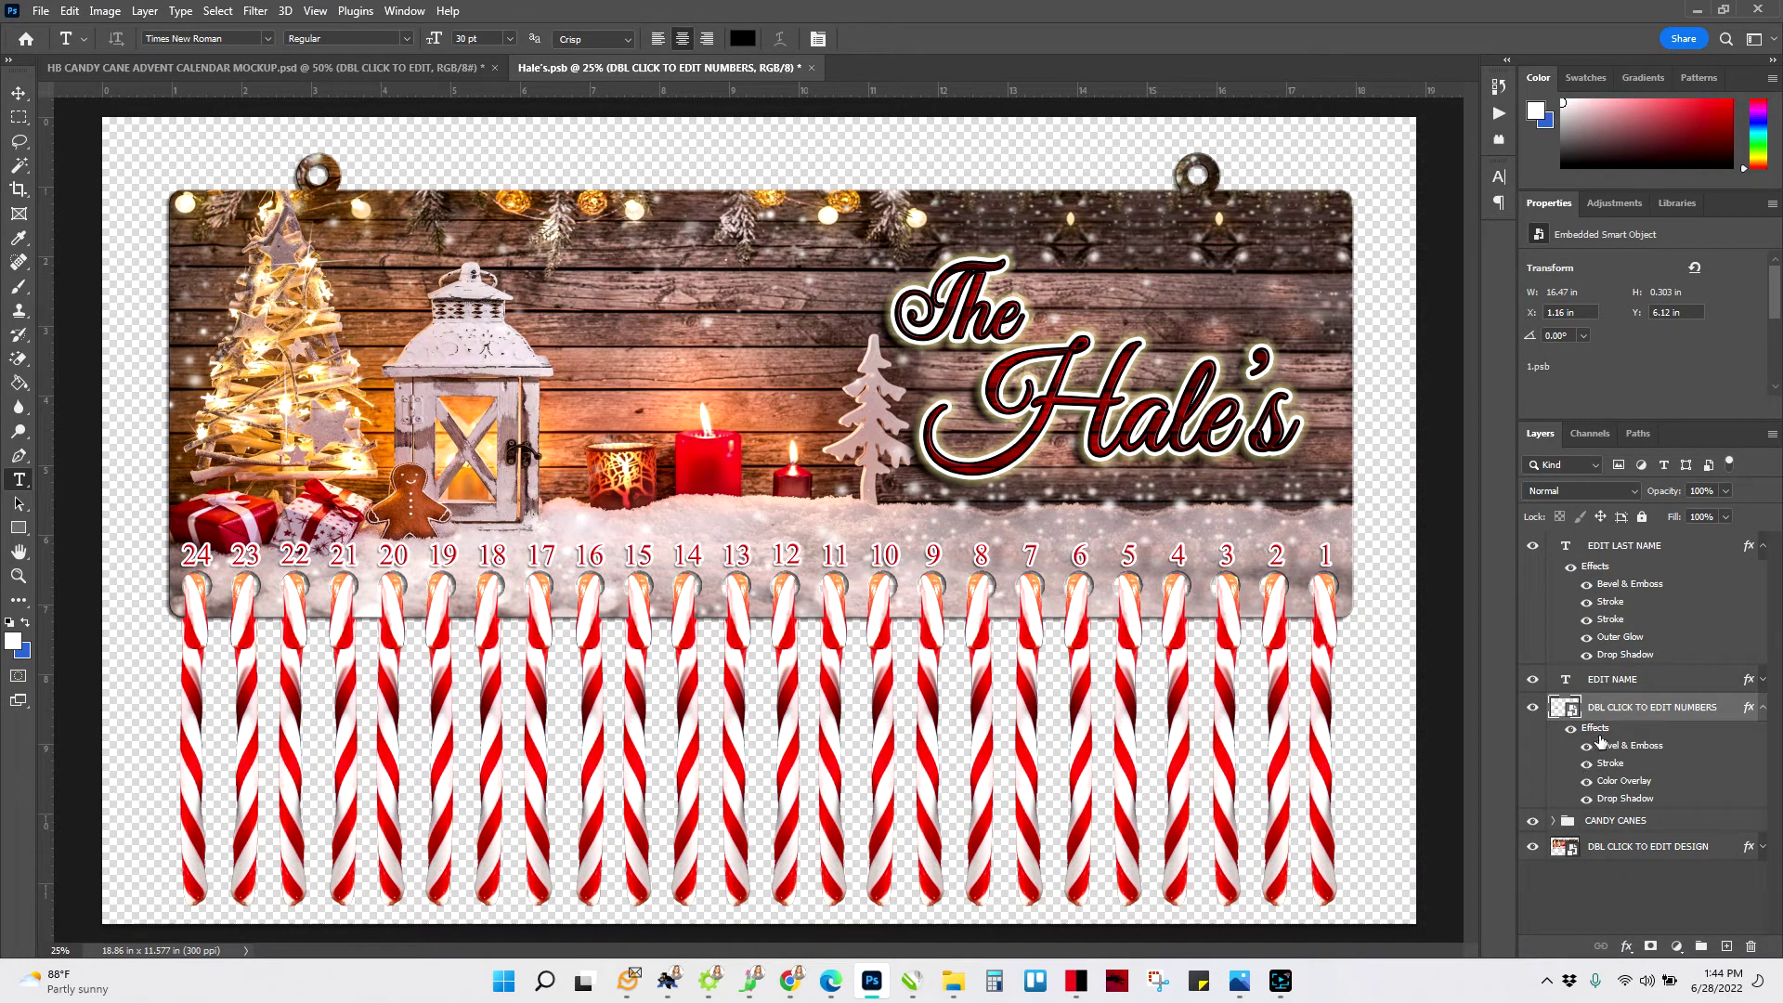
- Change the Color Overlay of the DBL CLICK TO EDIT NUMBERS layer to blue at 100% opacity
{"action": "left_click", "coordinate": [1634, 785]}
{"action": "double_click", "coordinate": [1634, 785]}
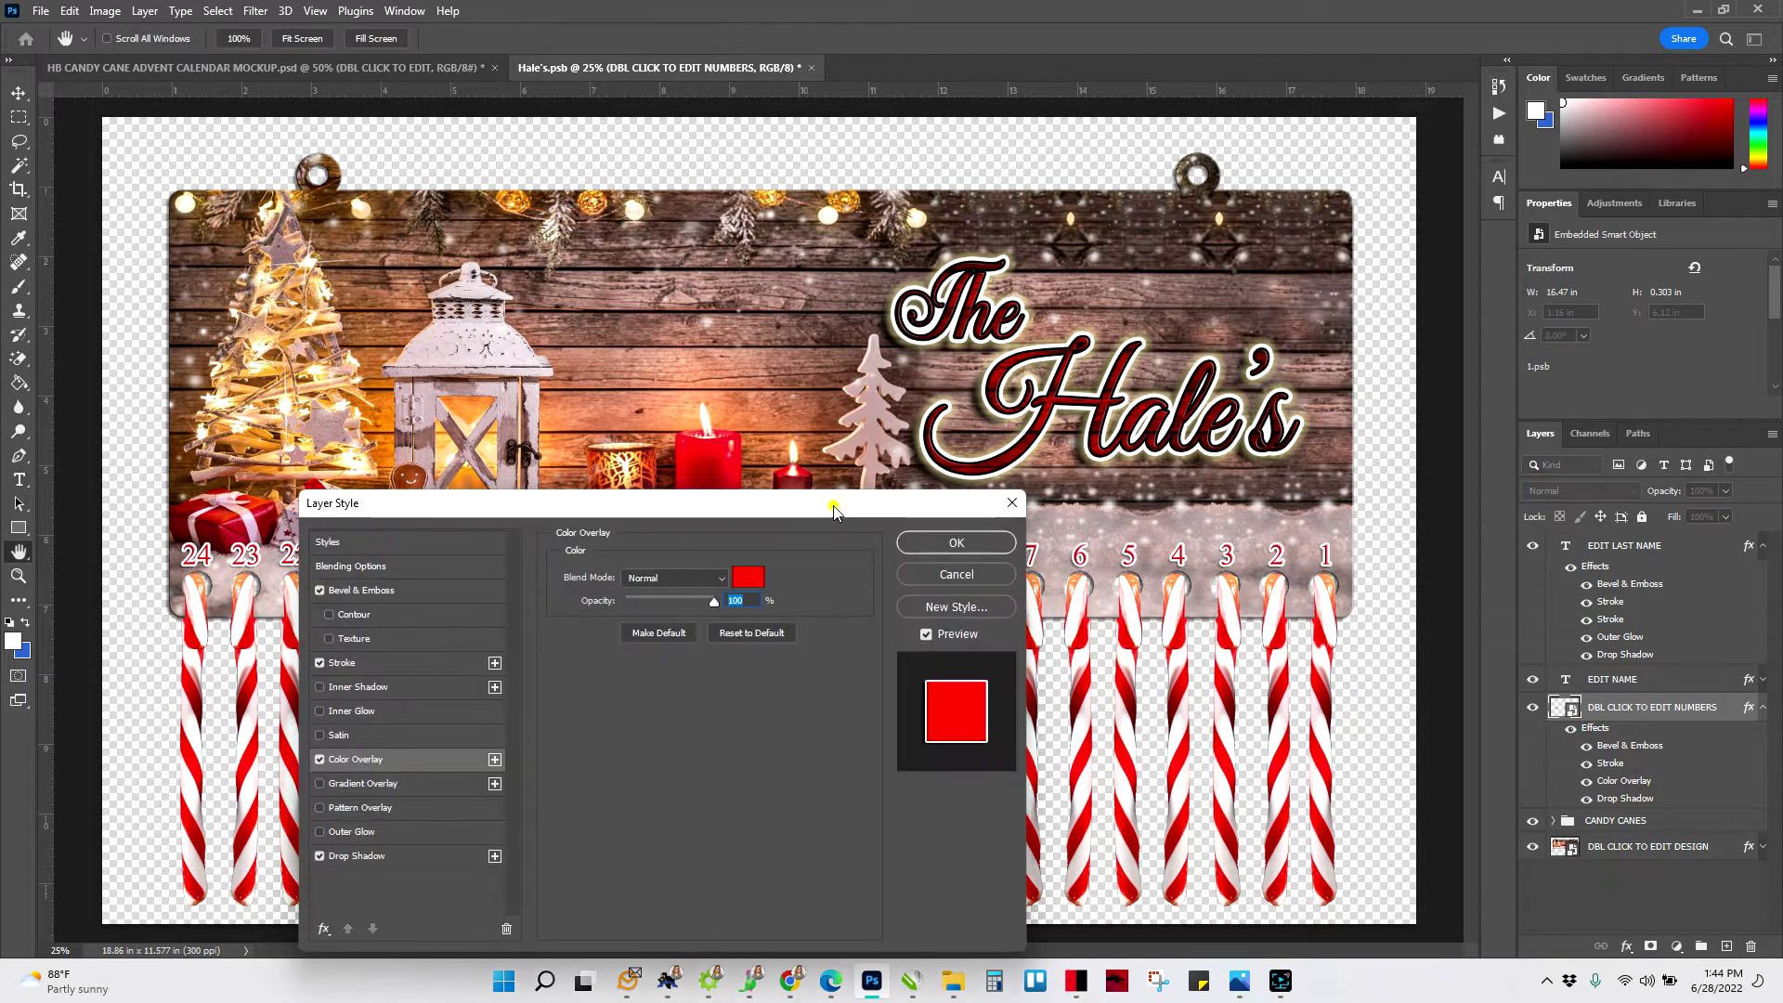
{"action": "left_click_drag", "start_coordinate": [833, 505], "coordinate": [1246, 356]}
{"action": "left_click", "coordinate": [1159, 430]}
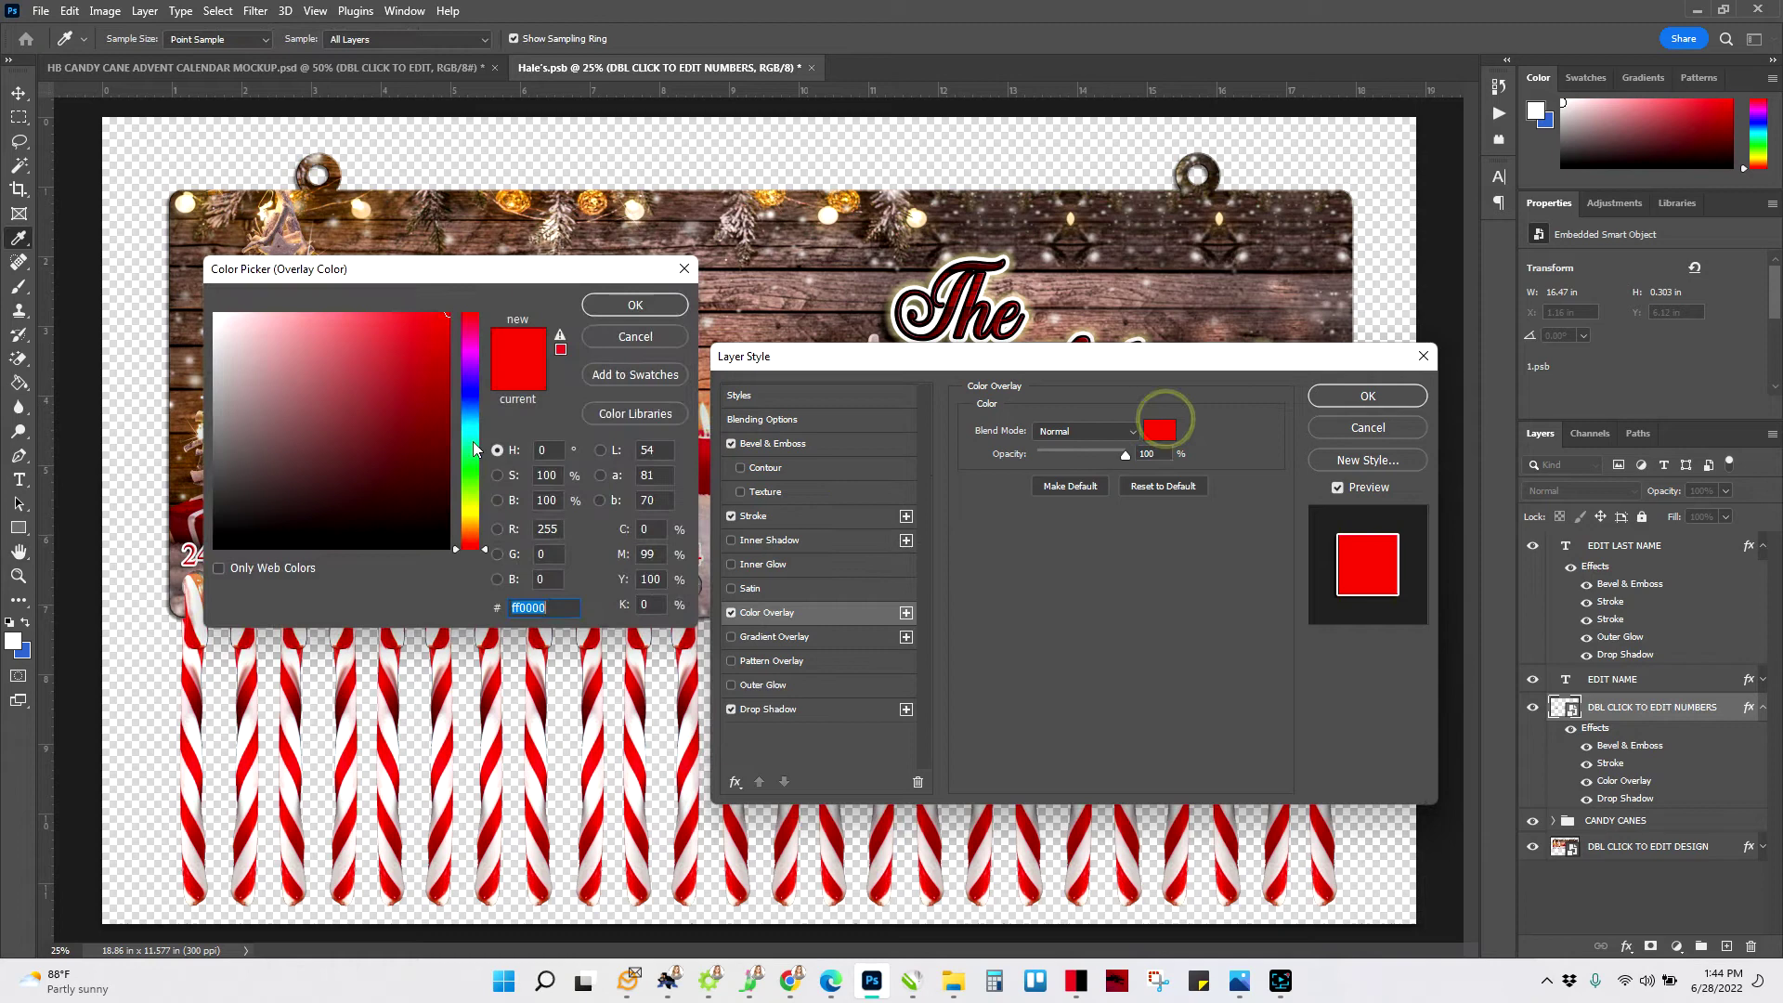
{"action": "left_click", "coordinate": [477, 390]}
{"action": "left_click", "coordinate": [636, 304]}
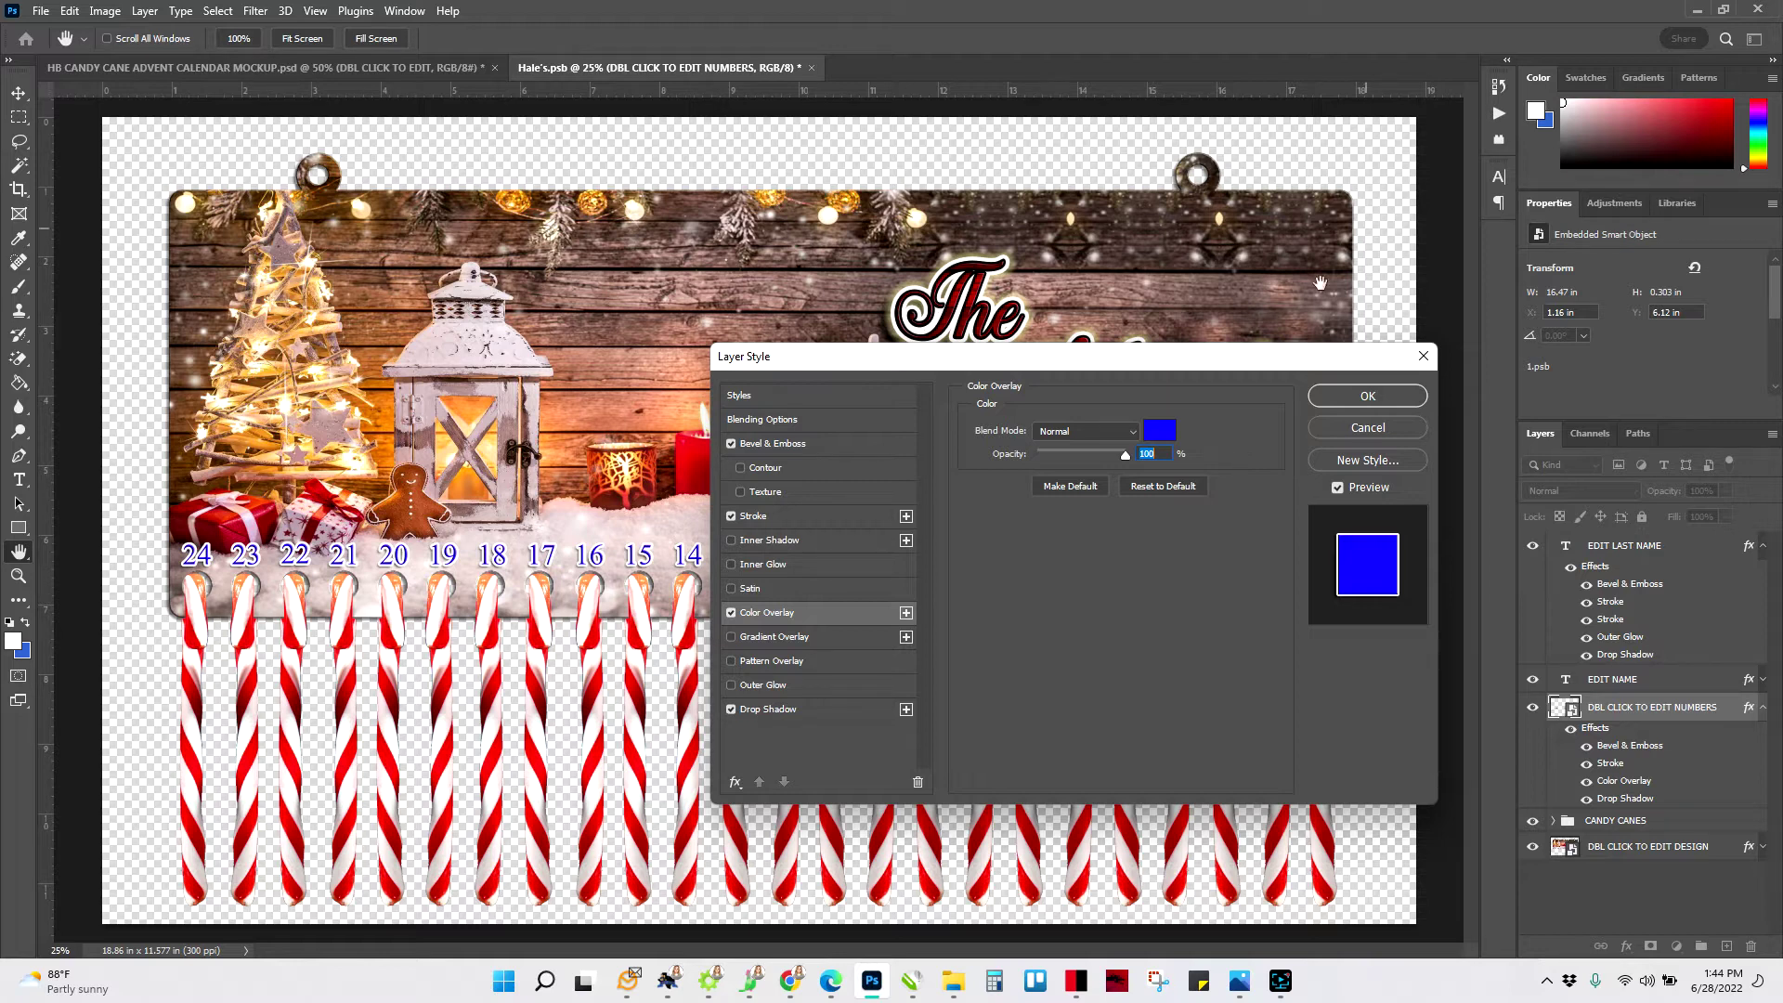
{"action": "left_click", "coordinate": [1391, 408]}
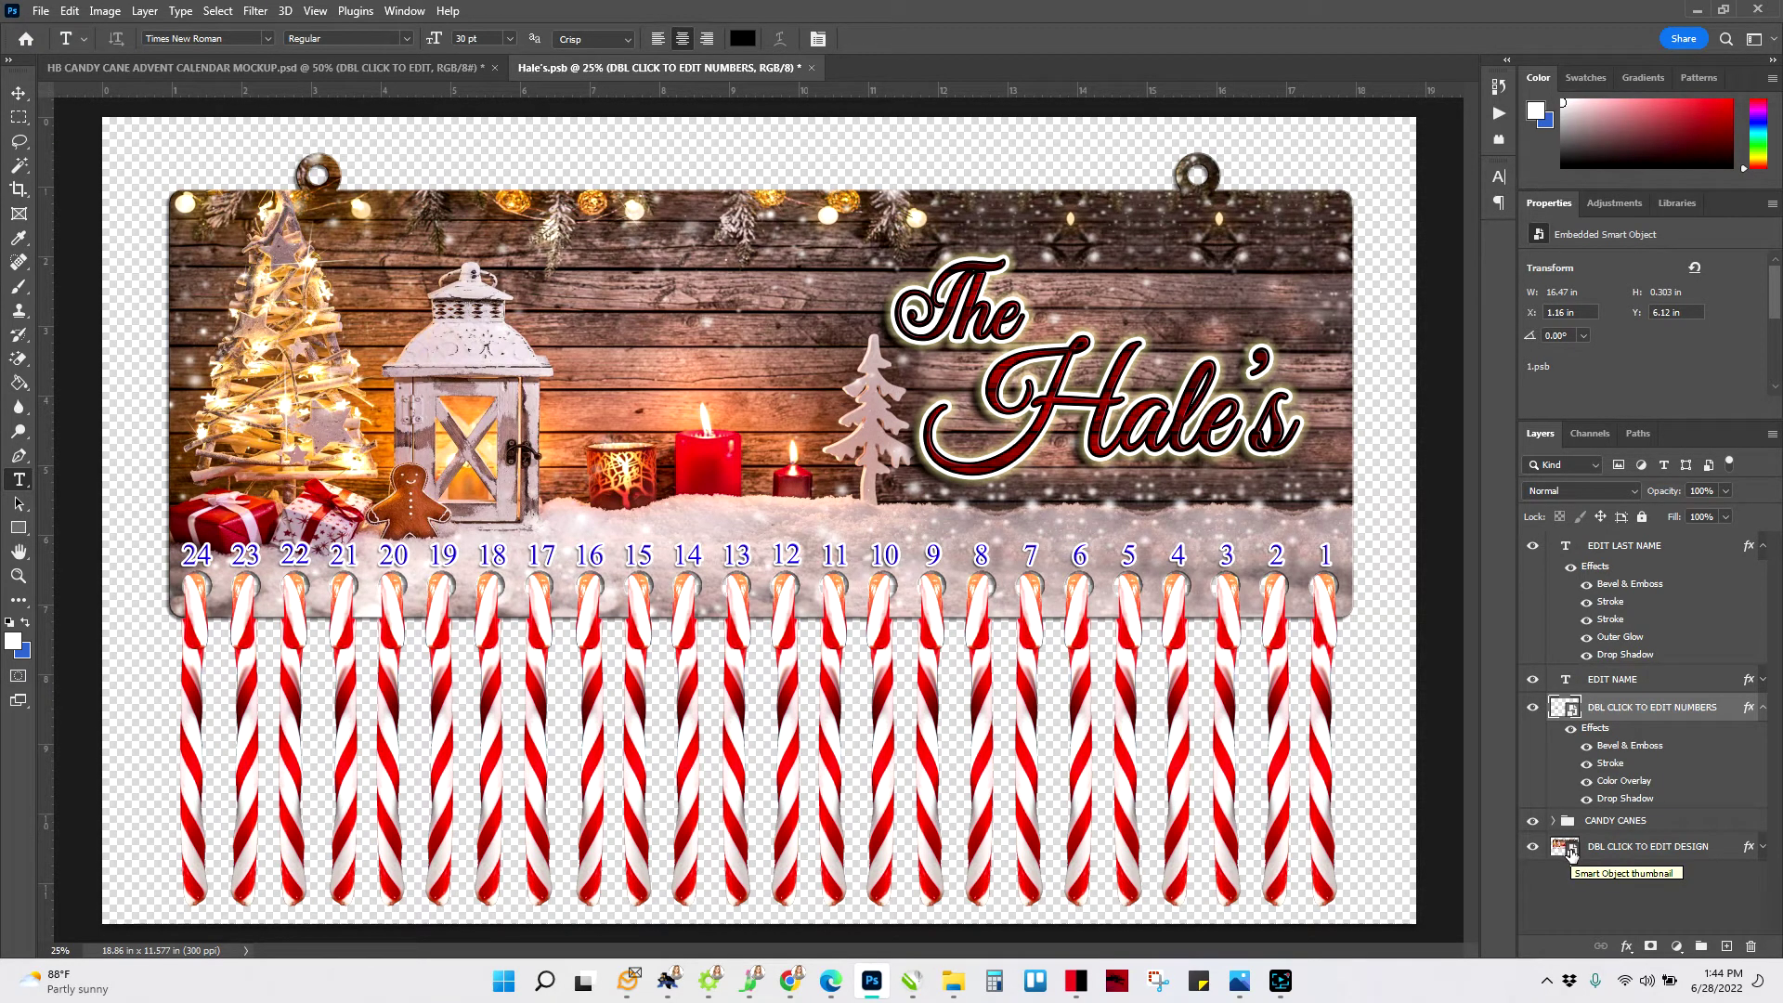
- Open the contents of DBL CLICK TO EDIT DESIGN and compare the christmas bg and white lights backgrounds, leaving both layers shown
{"action": "double_click", "coordinate": [1570, 851]}
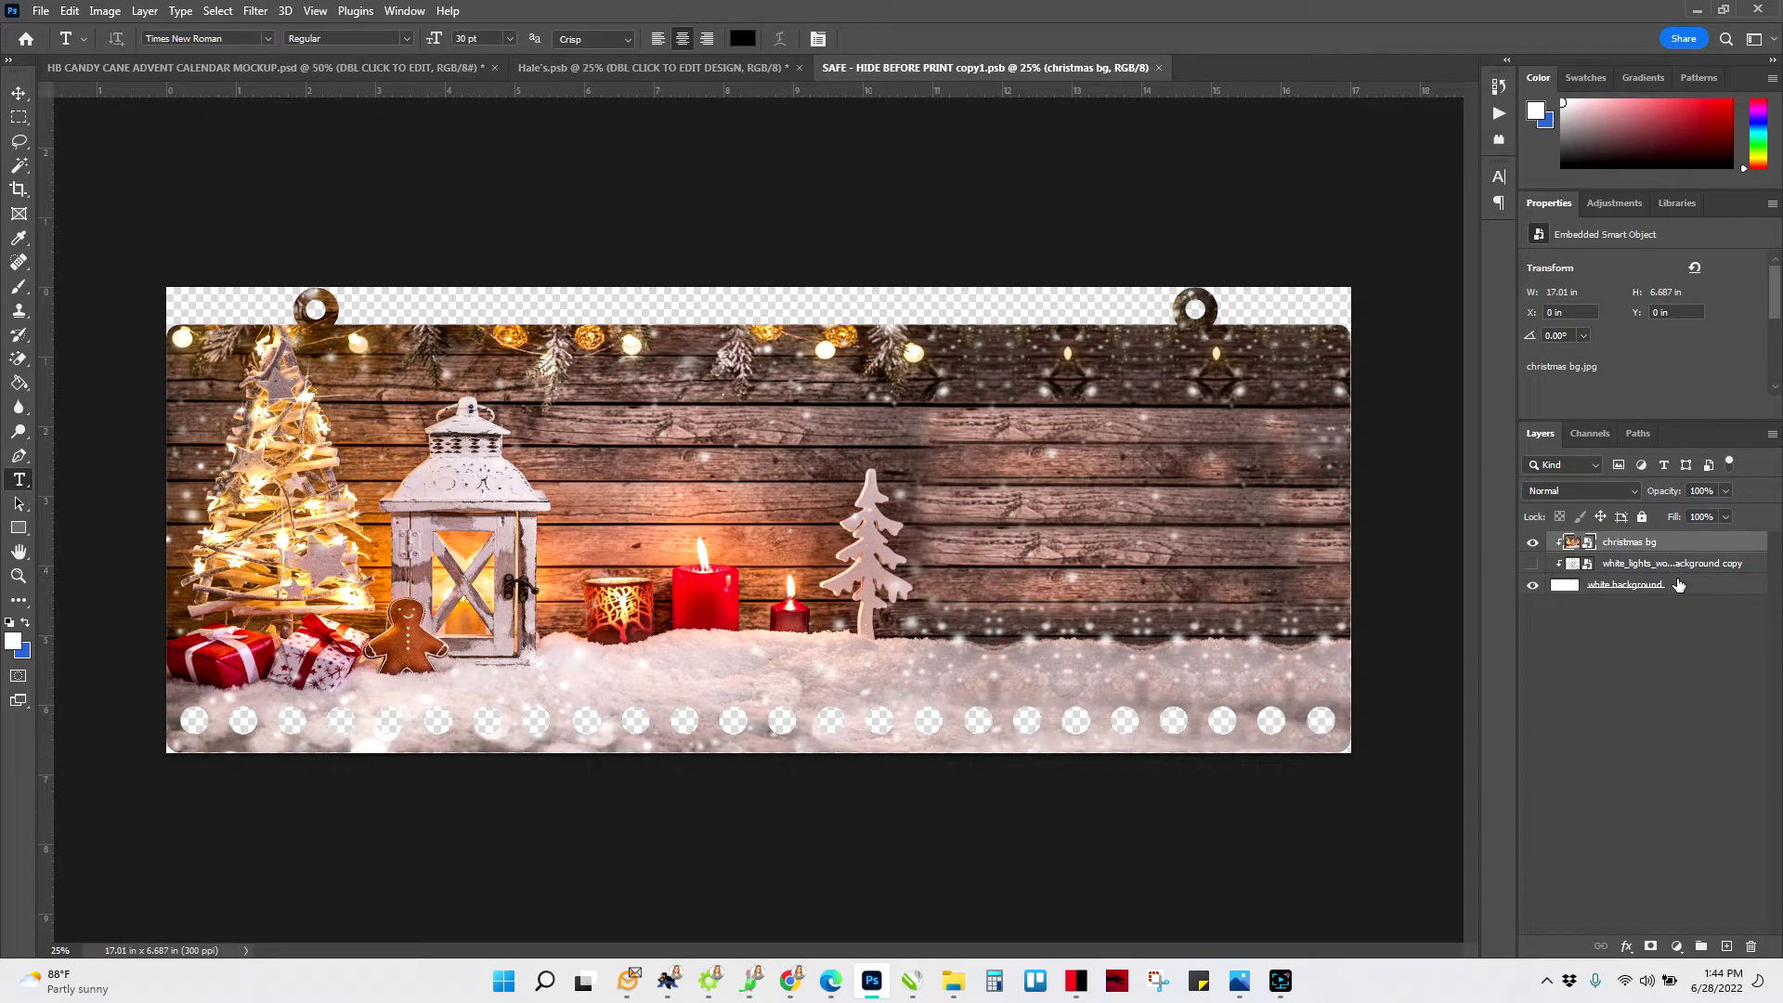
{"action": "left_click", "coordinate": [1532, 563]}
{"action": "left_click", "coordinate": [1532, 542]}
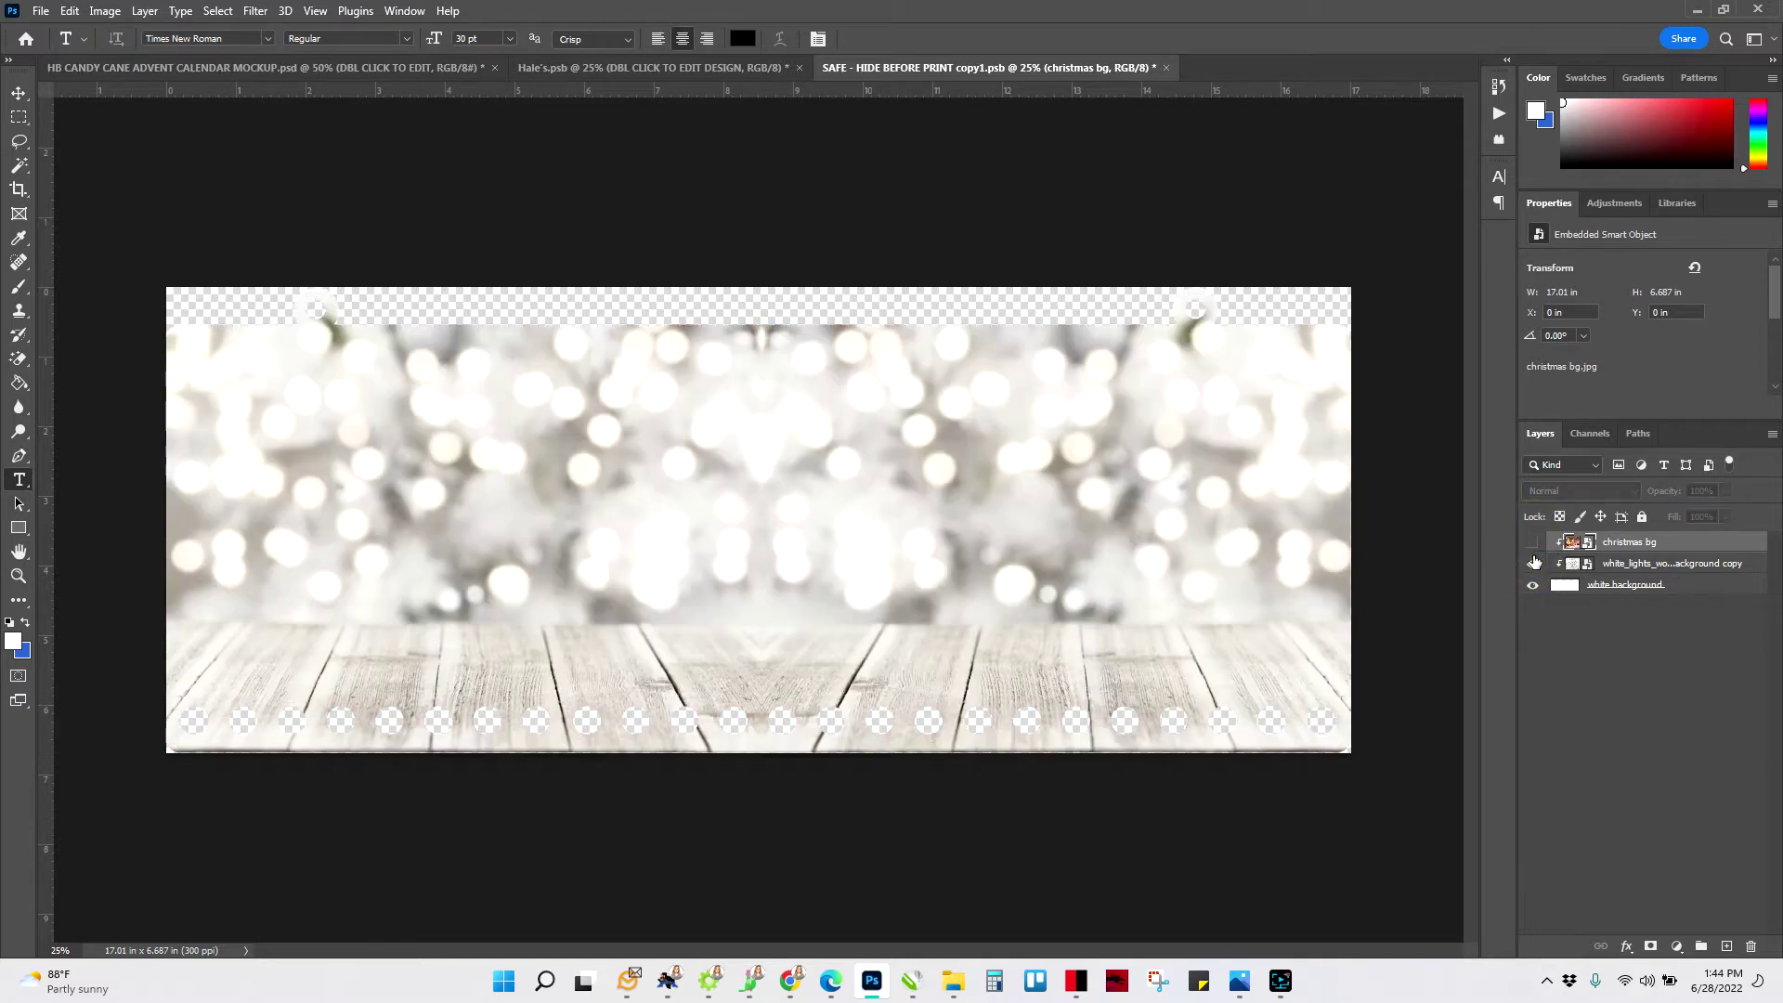
{"action": "left_click", "coordinate": [1533, 563]}
{"action": "left_click", "coordinate": [1533, 542]}
{"action": "left_click", "coordinate": [1533, 563]}
{"action": "left_click", "coordinate": [1533, 541]}
{"action": "left_click", "coordinate": [1532, 563]}
{"action": "left_click", "coordinate": [1532, 542]}
{"action": "left_click", "coordinate": [1533, 563]}
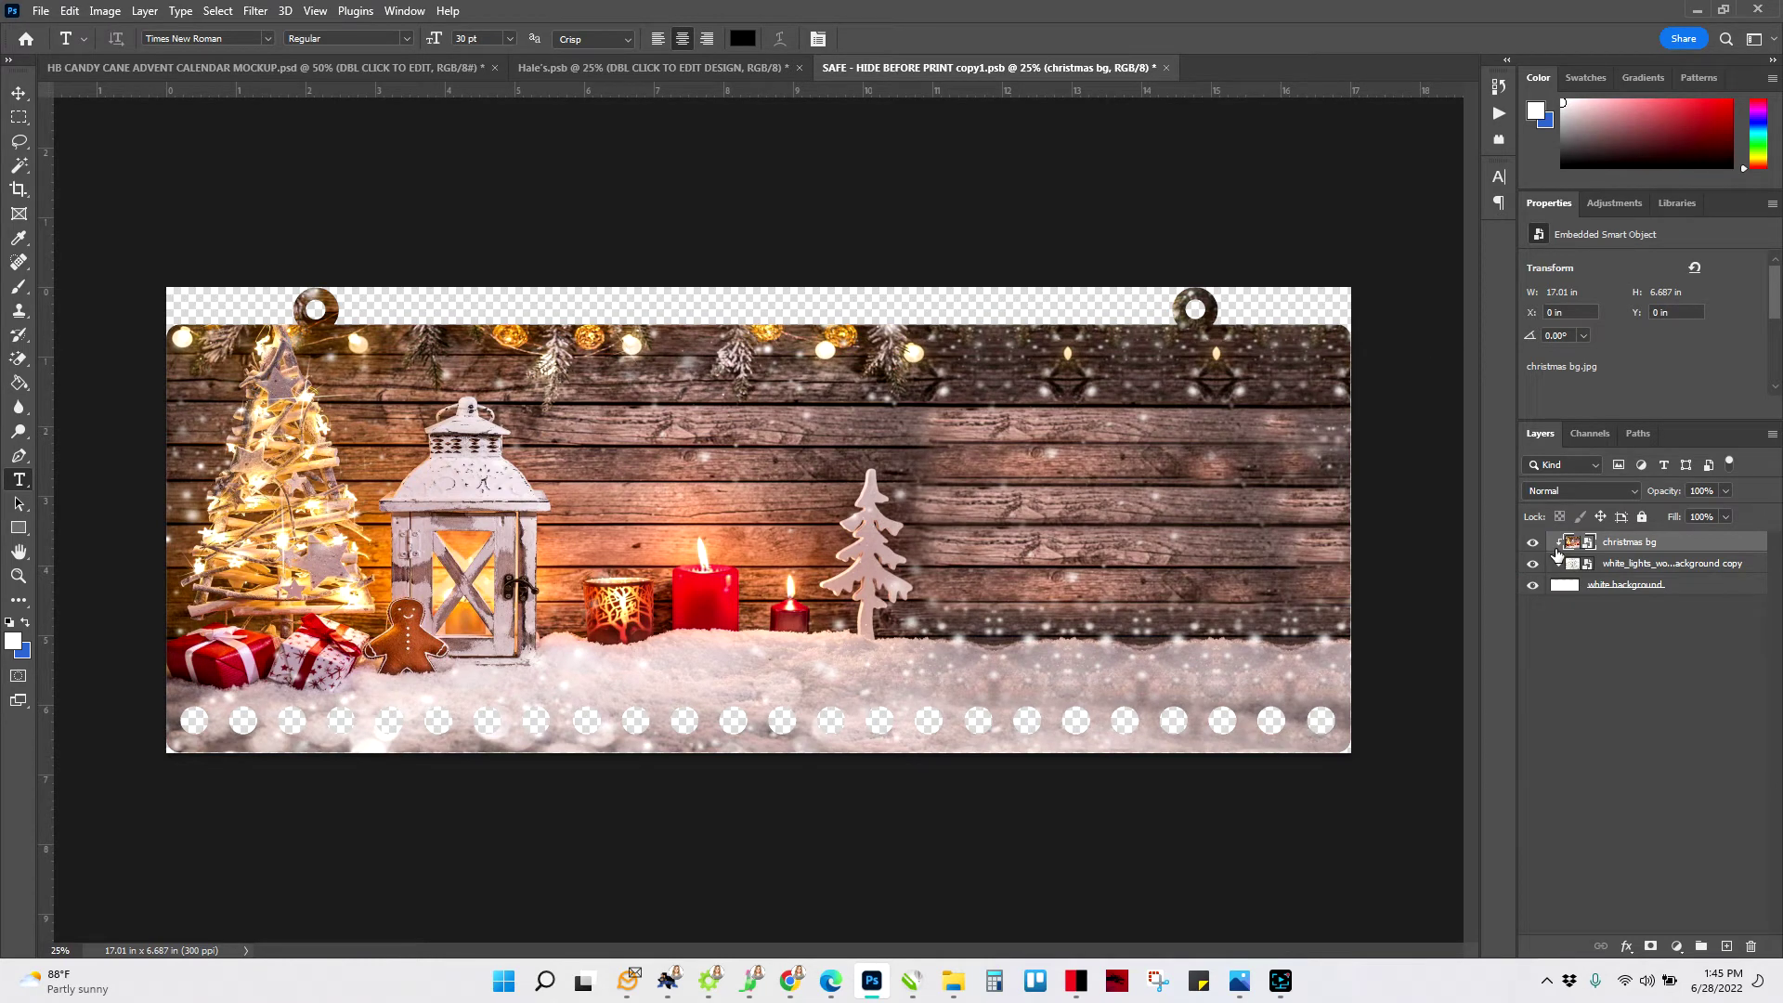
- Place the wallpaperflare.com_wallpaper.jpg image as an embedded smart object and shift it to the left edge of the design
{"action": "left_click", "coordinate": [41, 12]}
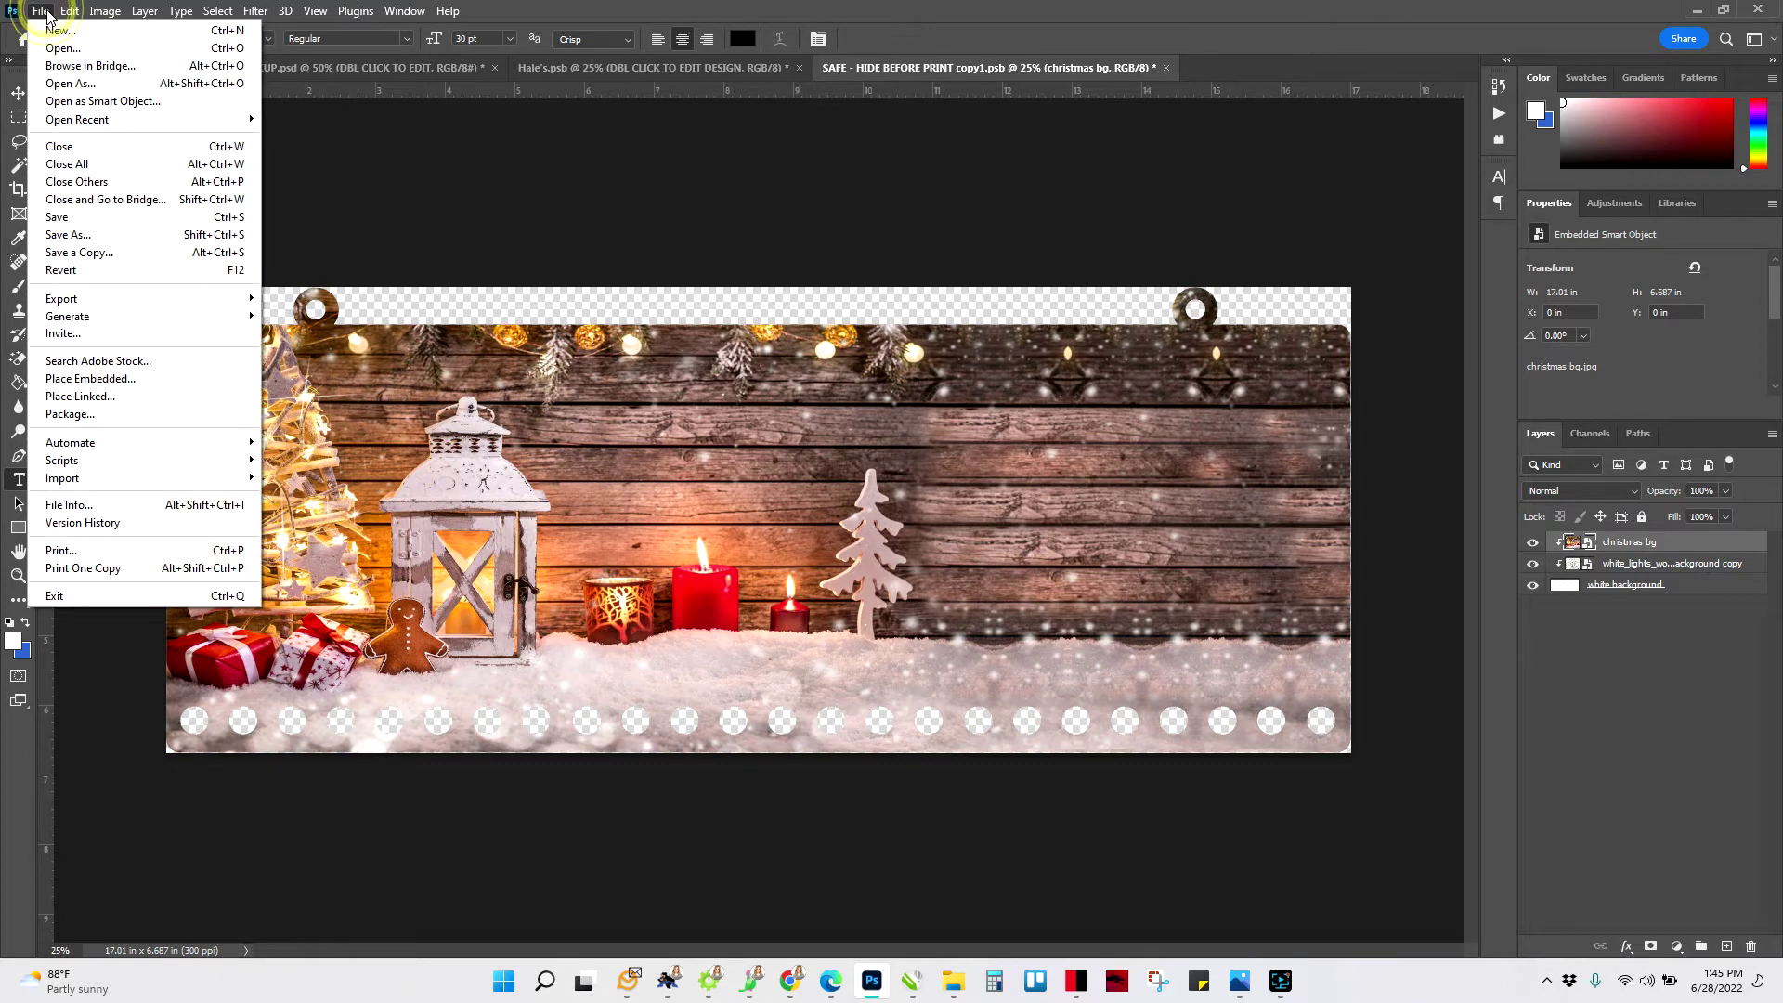
{"action": "left_click", "coordinate": [115, 379]}
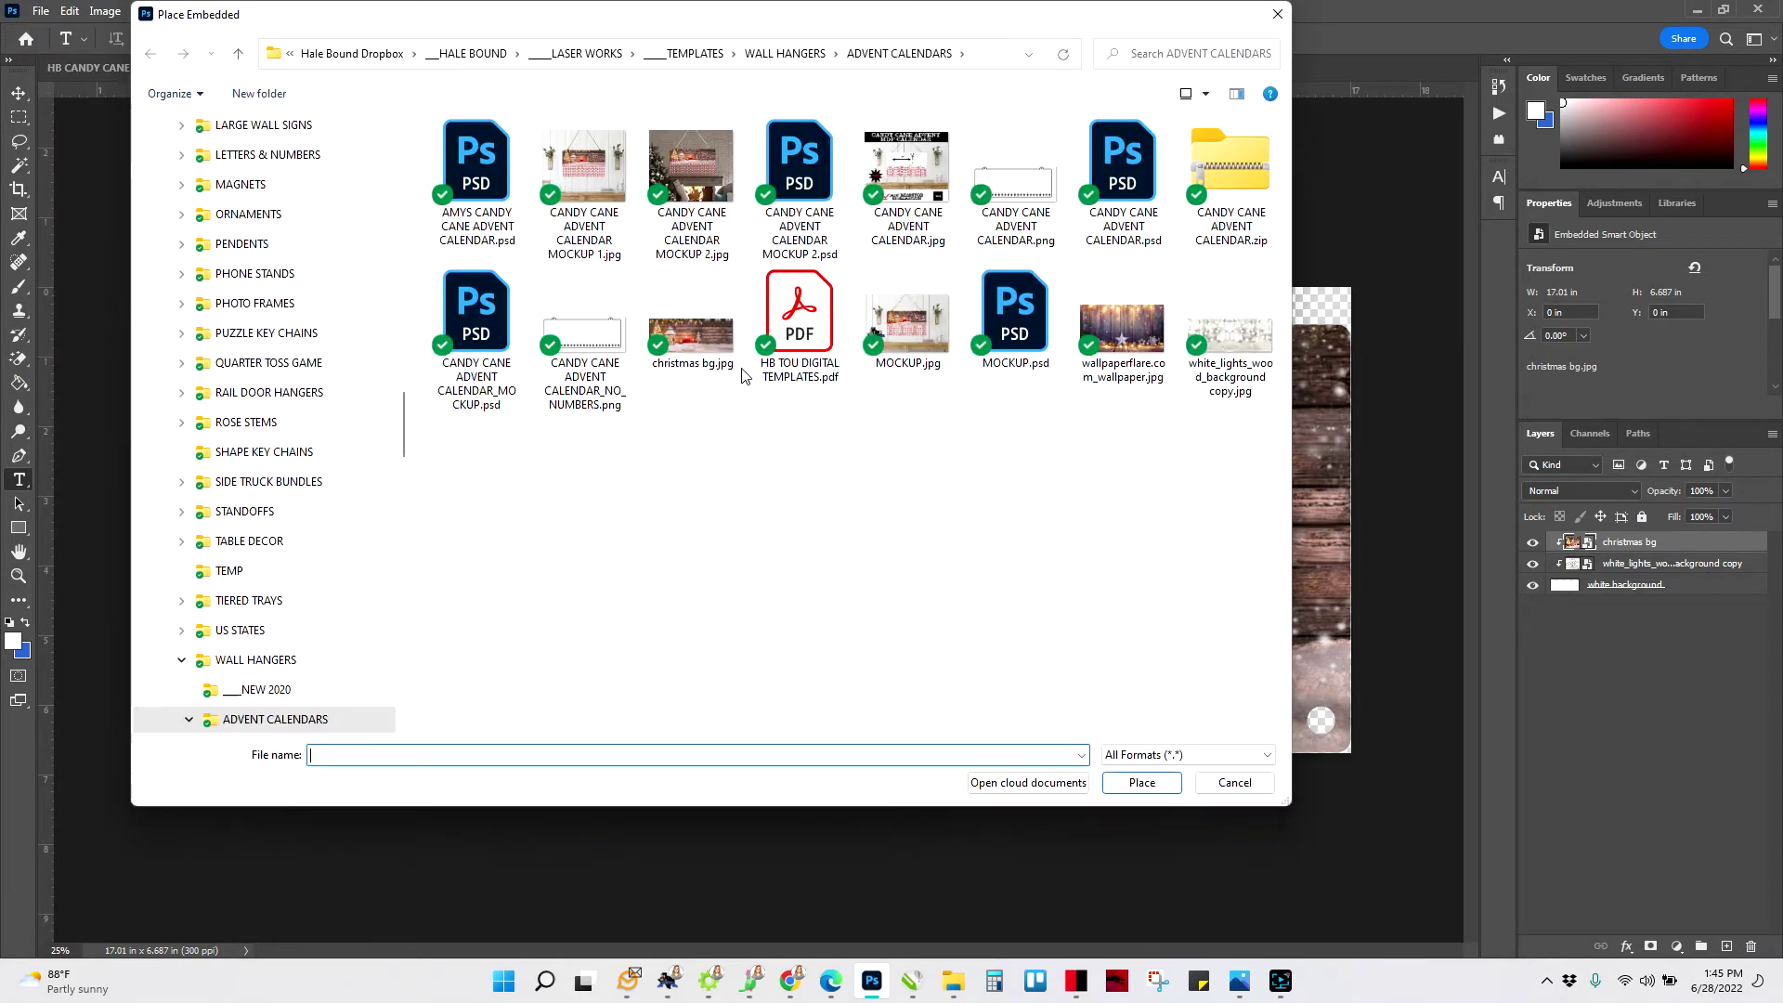
{"action": "double_click", "coordinate": [1145, 350]}
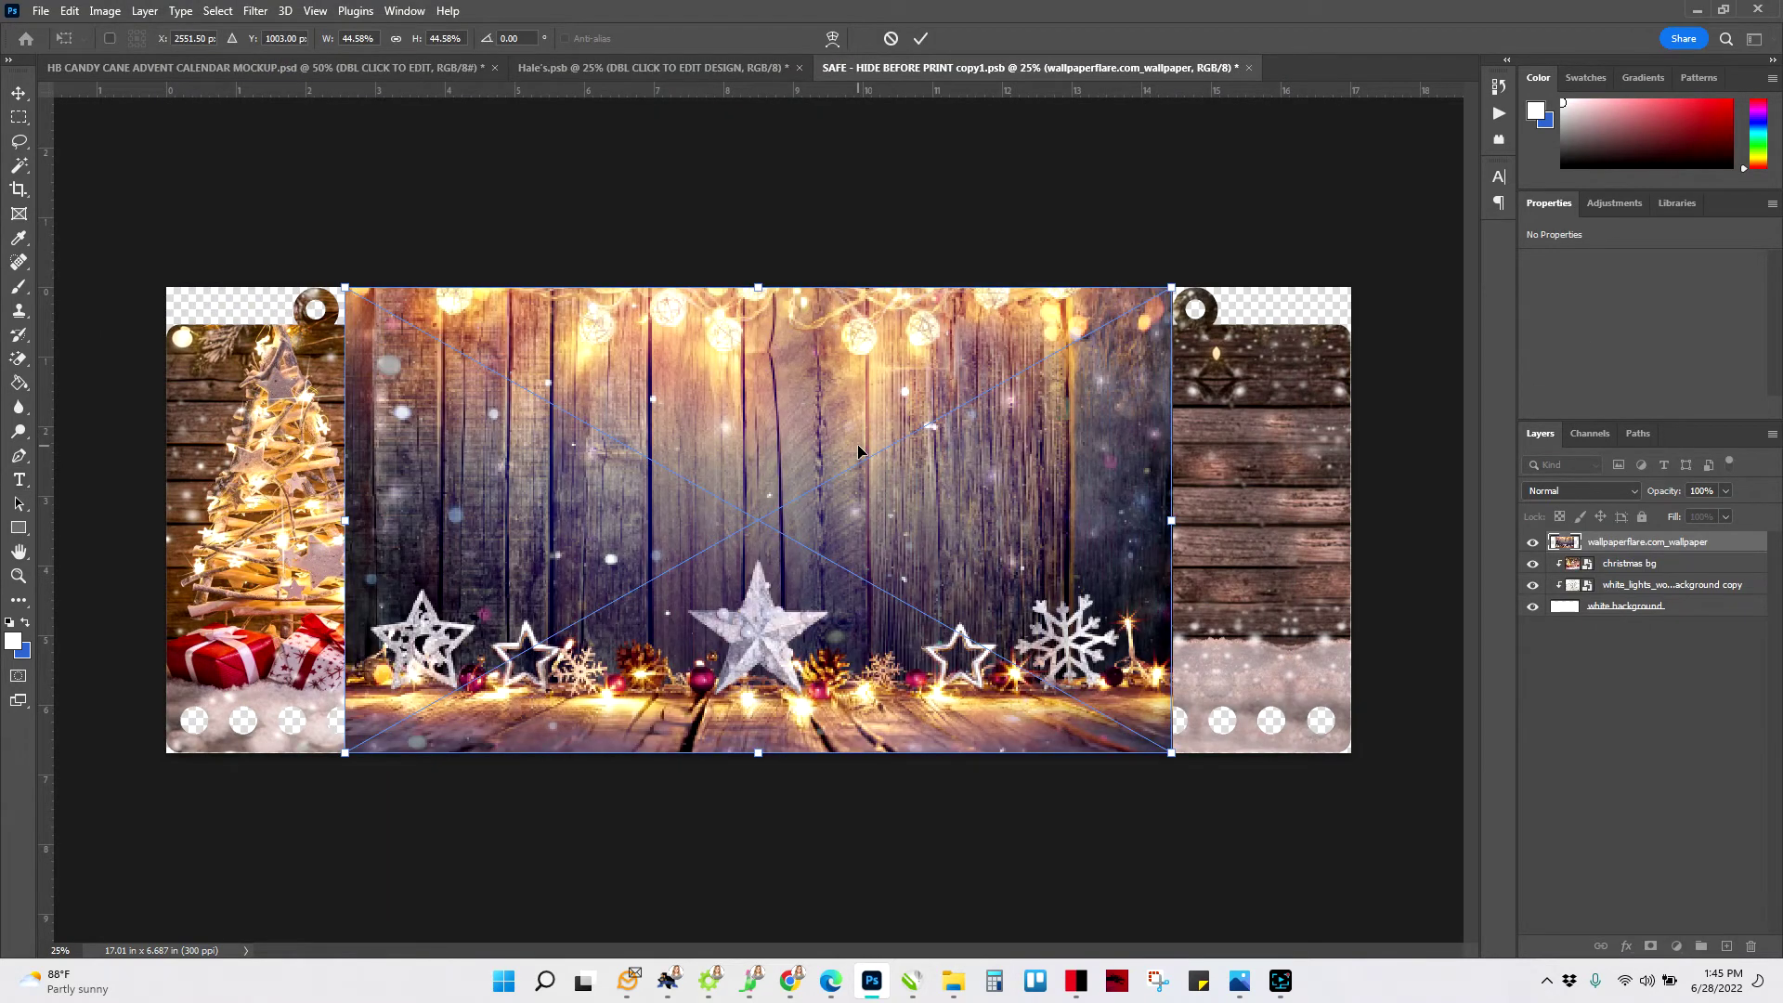
{"action": "left_click_drag", "start_coordinate": [858, 452], "coordinate": [670, 450]}
{"action": "key", "text": "t"}
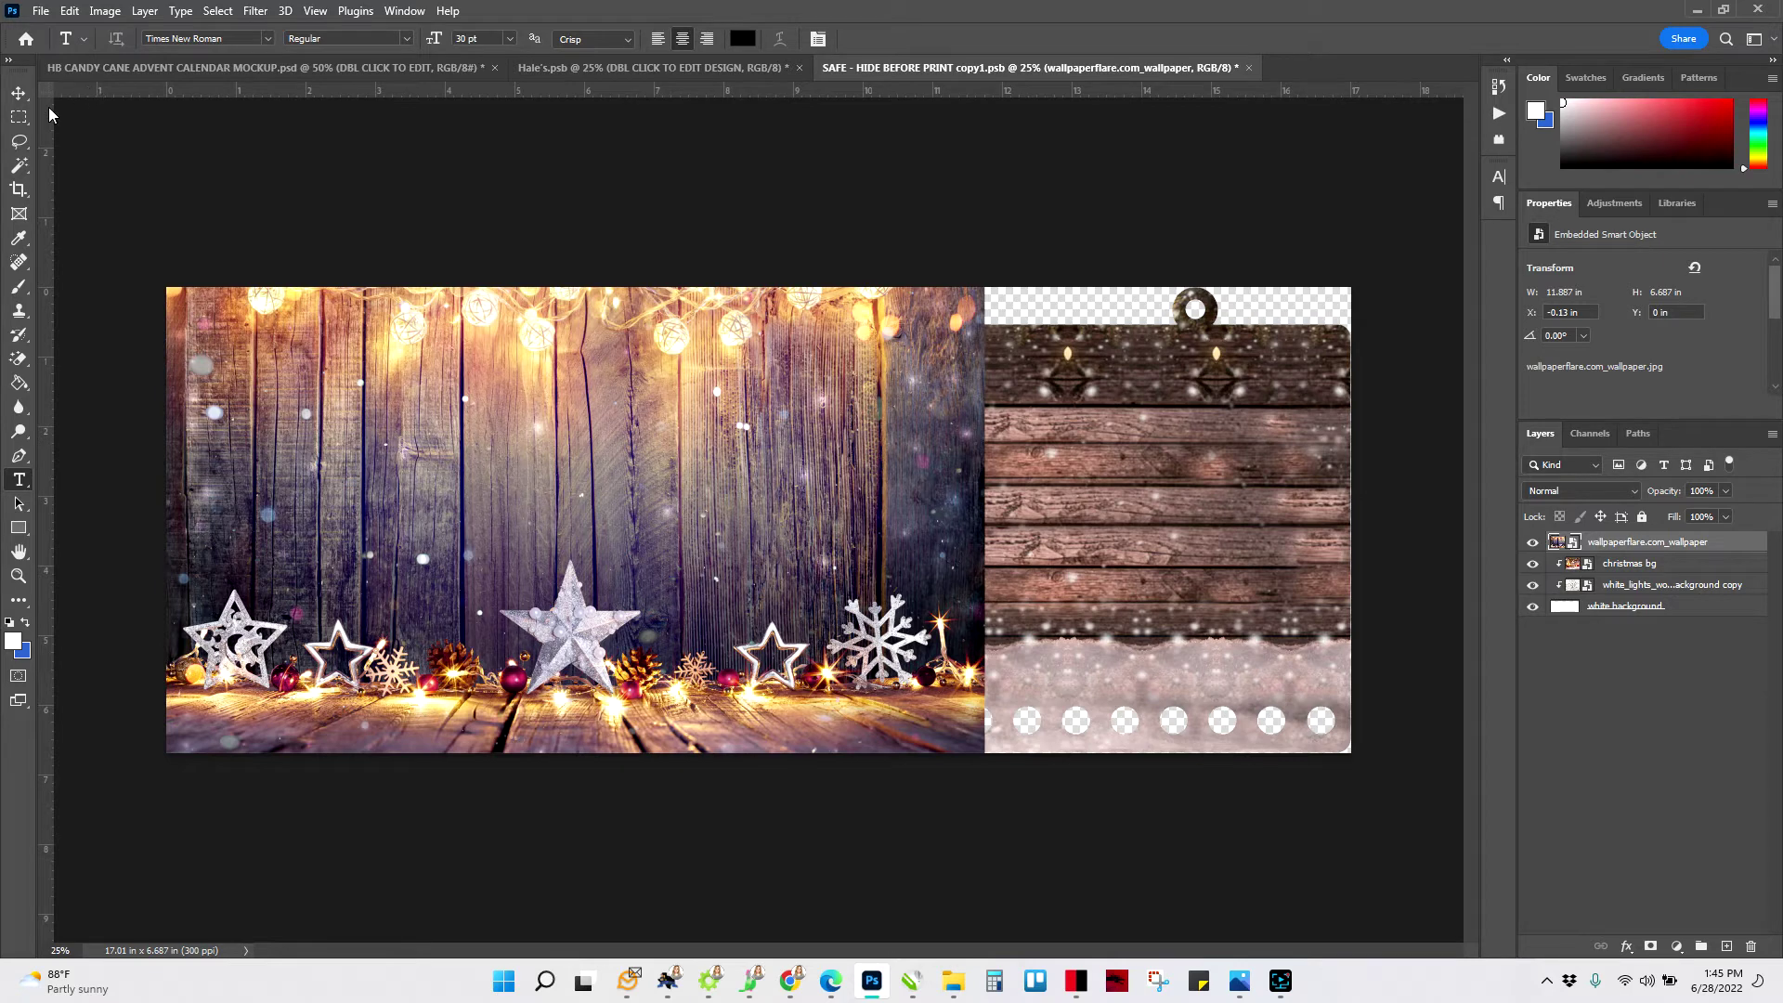
- Stretch the placed wallpaper to about 17.1 by 8.2 in and shift it up so it covers the whole design
{"action": "left_click", "coordinate": [19, 93]}
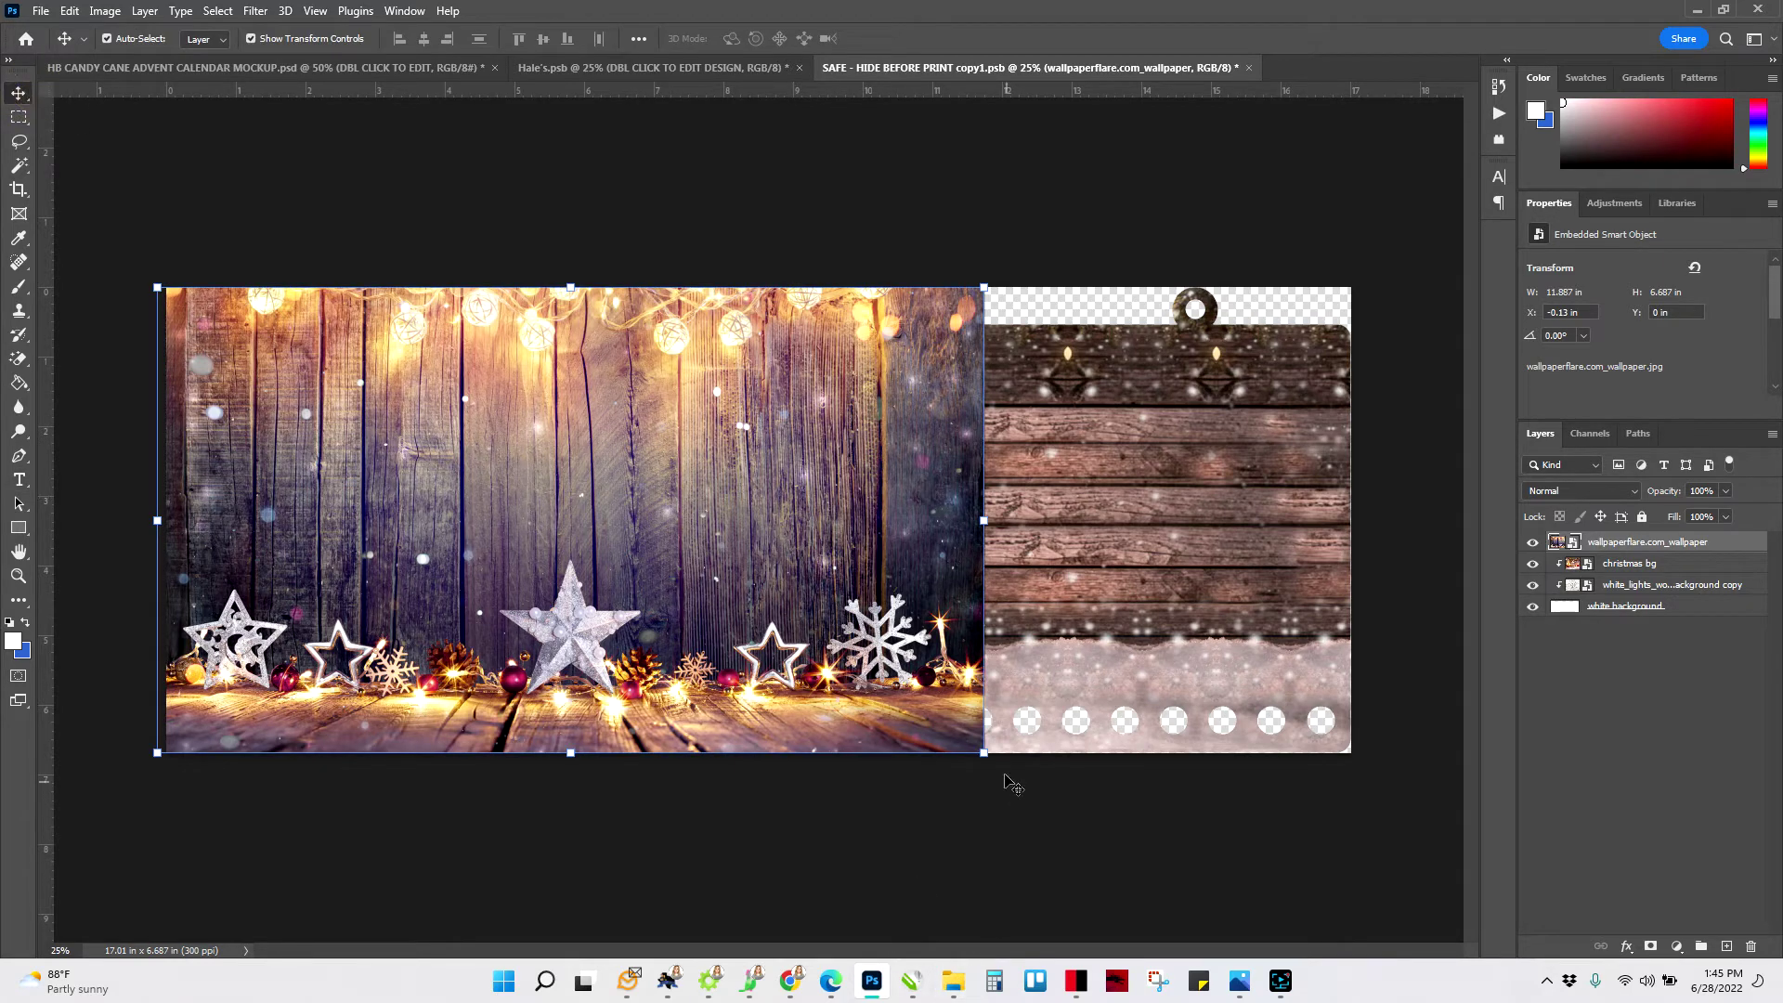
{"action": "left_click_drag", "start_coordinate": [991, 758], "coordinate": [1358, 821]}
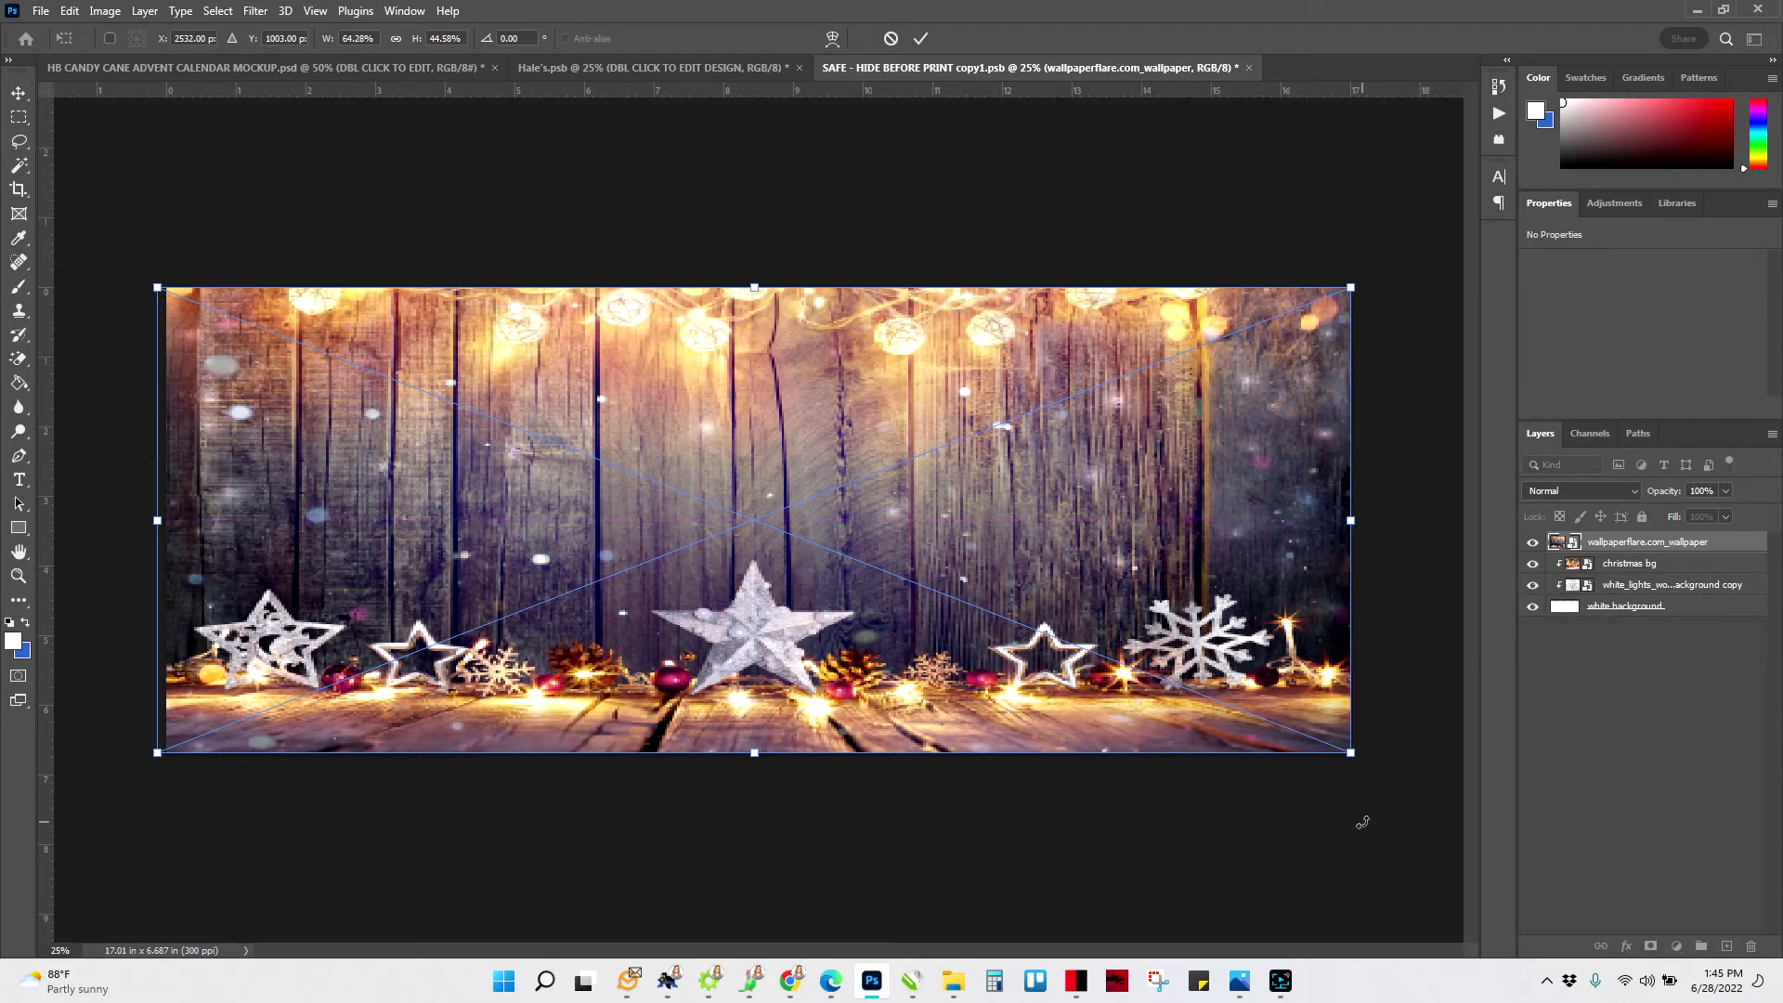
{"action": "key", "text": "Return"}
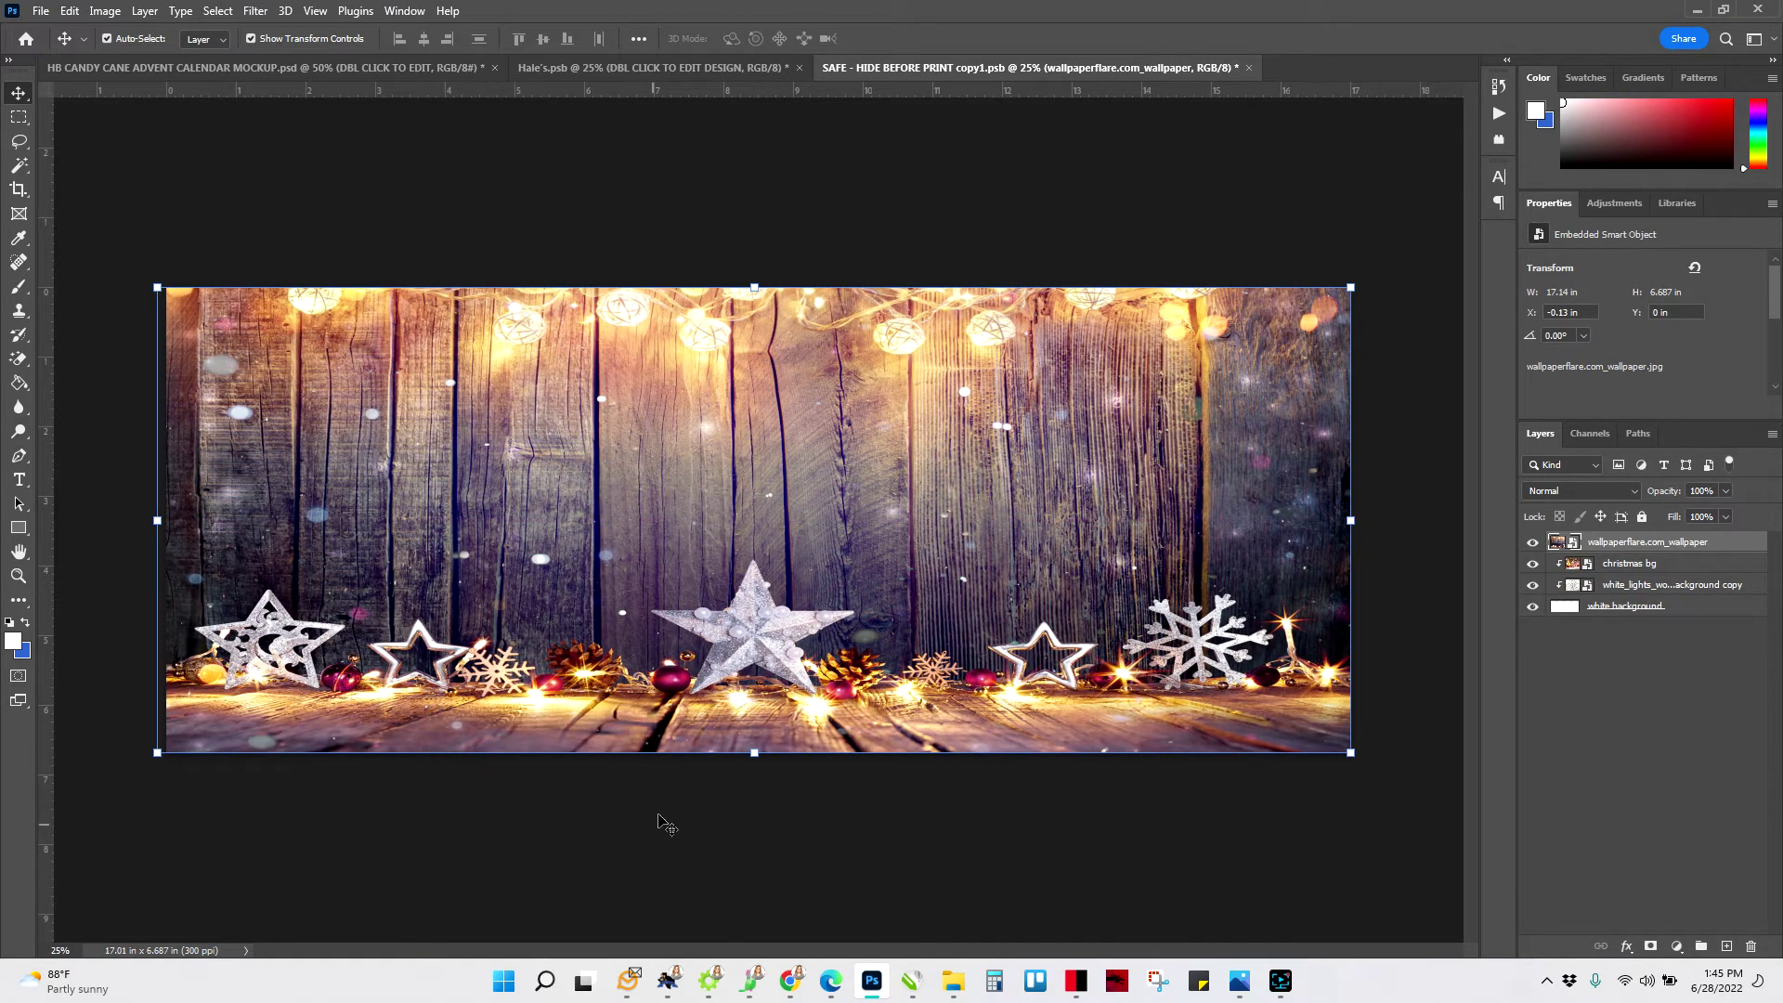
{"action": "left_click_drag", "start_coordinate": [751, 754], "coordinate": [728, 859]}
{"action": "left_click_drag", "start_coordinate": [794, 684], "coordinate": [796, 580]}
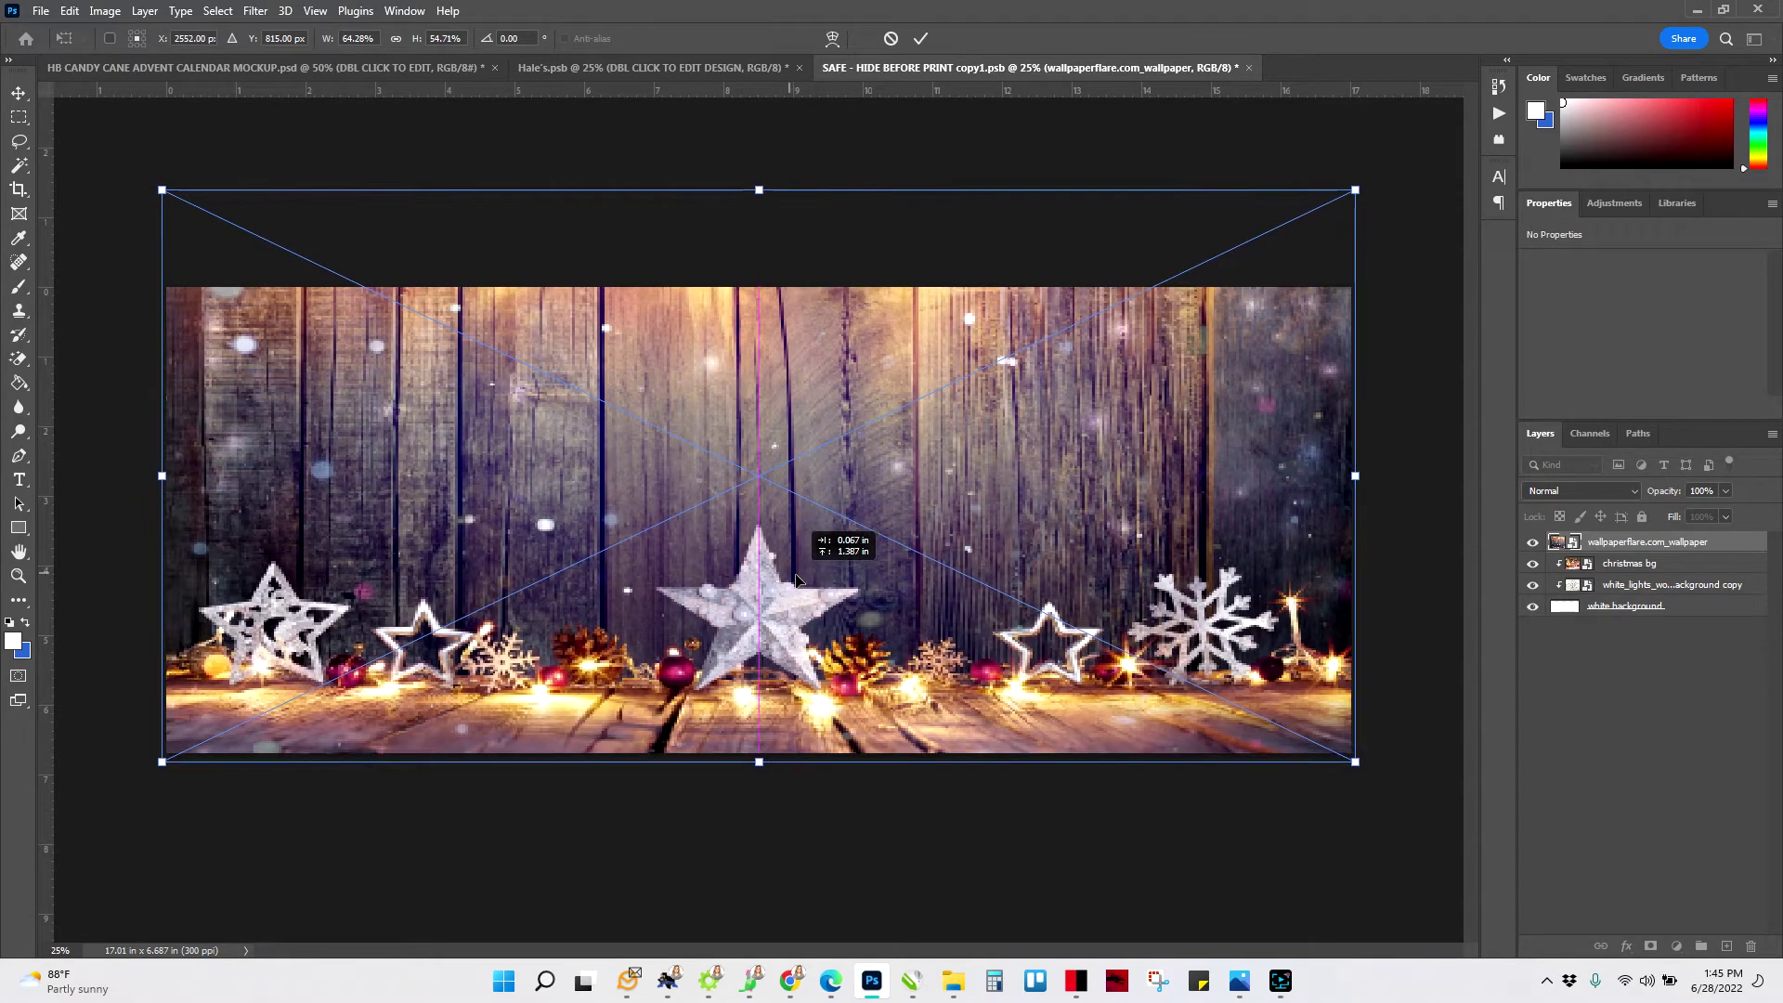
{"action": "key", "text": "Return"}
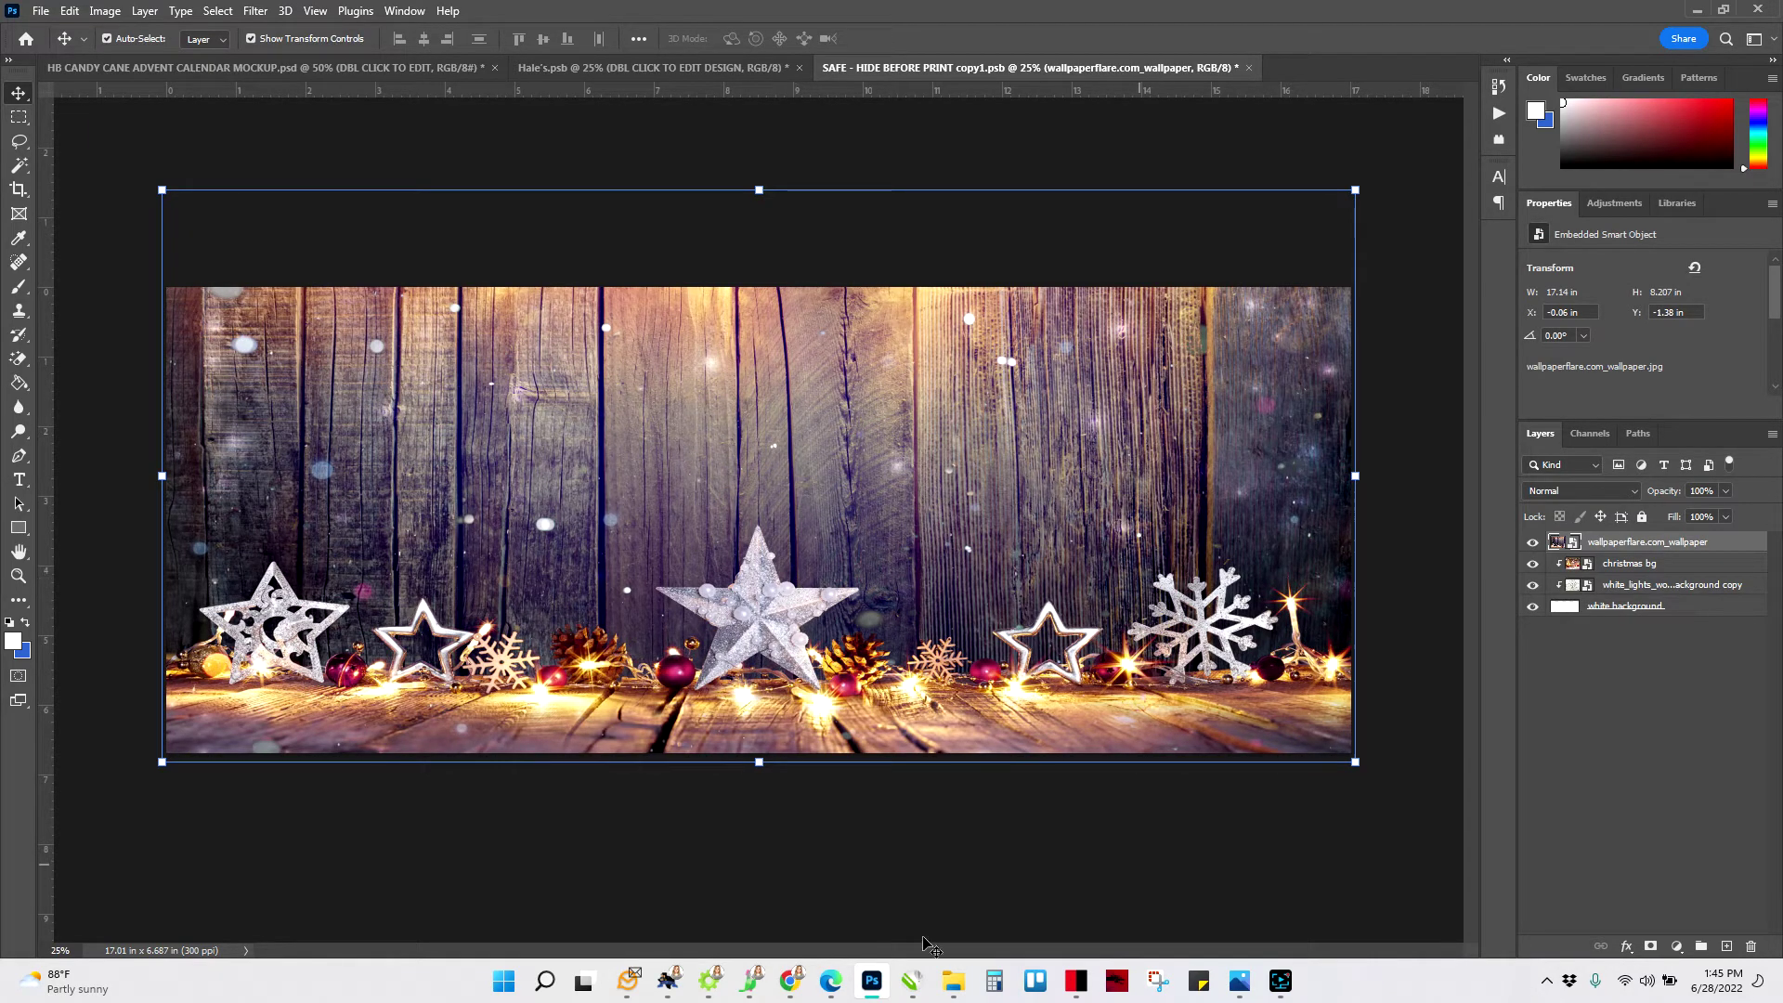
- Clip the wallpaper layer to the white background shape along with the layers beneath it
{"action": "mouse_move", "coordinate": [1630, 569]}
{"action": "left_mouse_down"}
{"action": "mouse_move", "coordinate": [1632, 546]}
{"action": "mouse_move", "coordinate": [1006, 503]}
{"action": "mouse_move", "coordinate": [1642, 545]}
{"action": "mouse_move", "coordinate": [1632, 569]}
{"action": "mouse_move", "coordinate": [1641, 552]}
{"action": "left_mouse_up"}
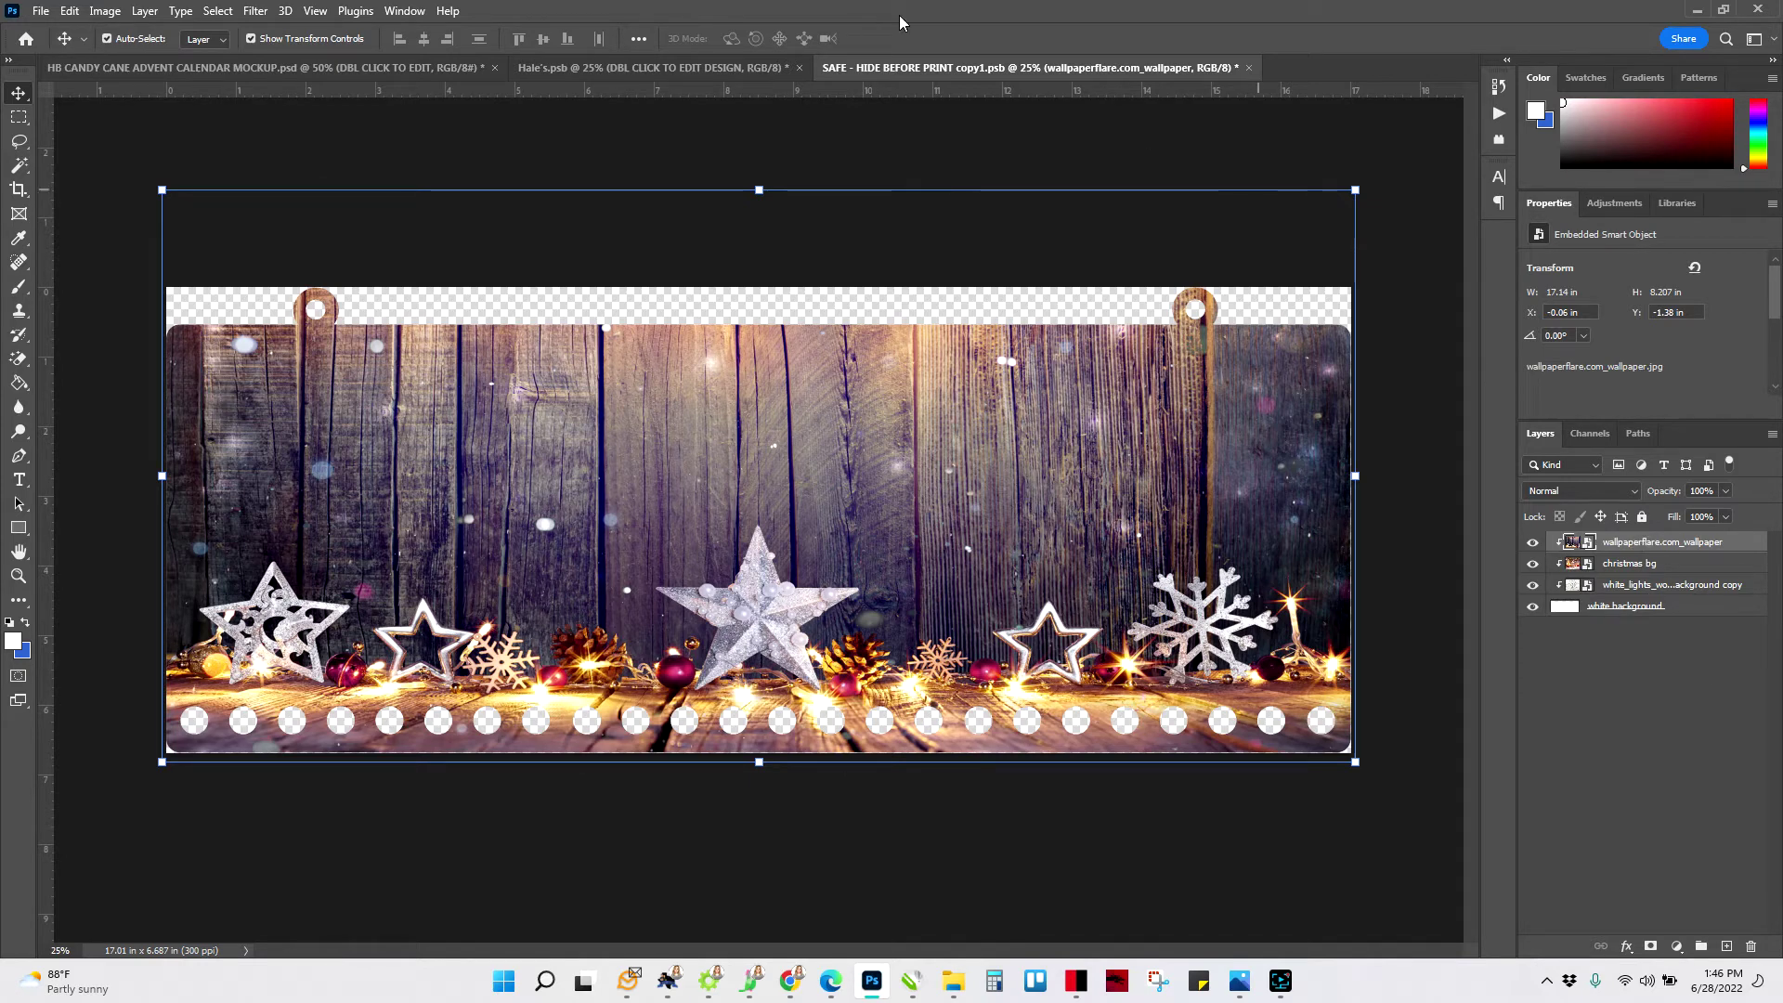
- Close the nested design document and the calendar smart object document, saving the changes in both to update the mockup
{"action": "left_click", "coordinate": [1250, 67]}
{"action": "left_click", "coordinate": [823, 377]}
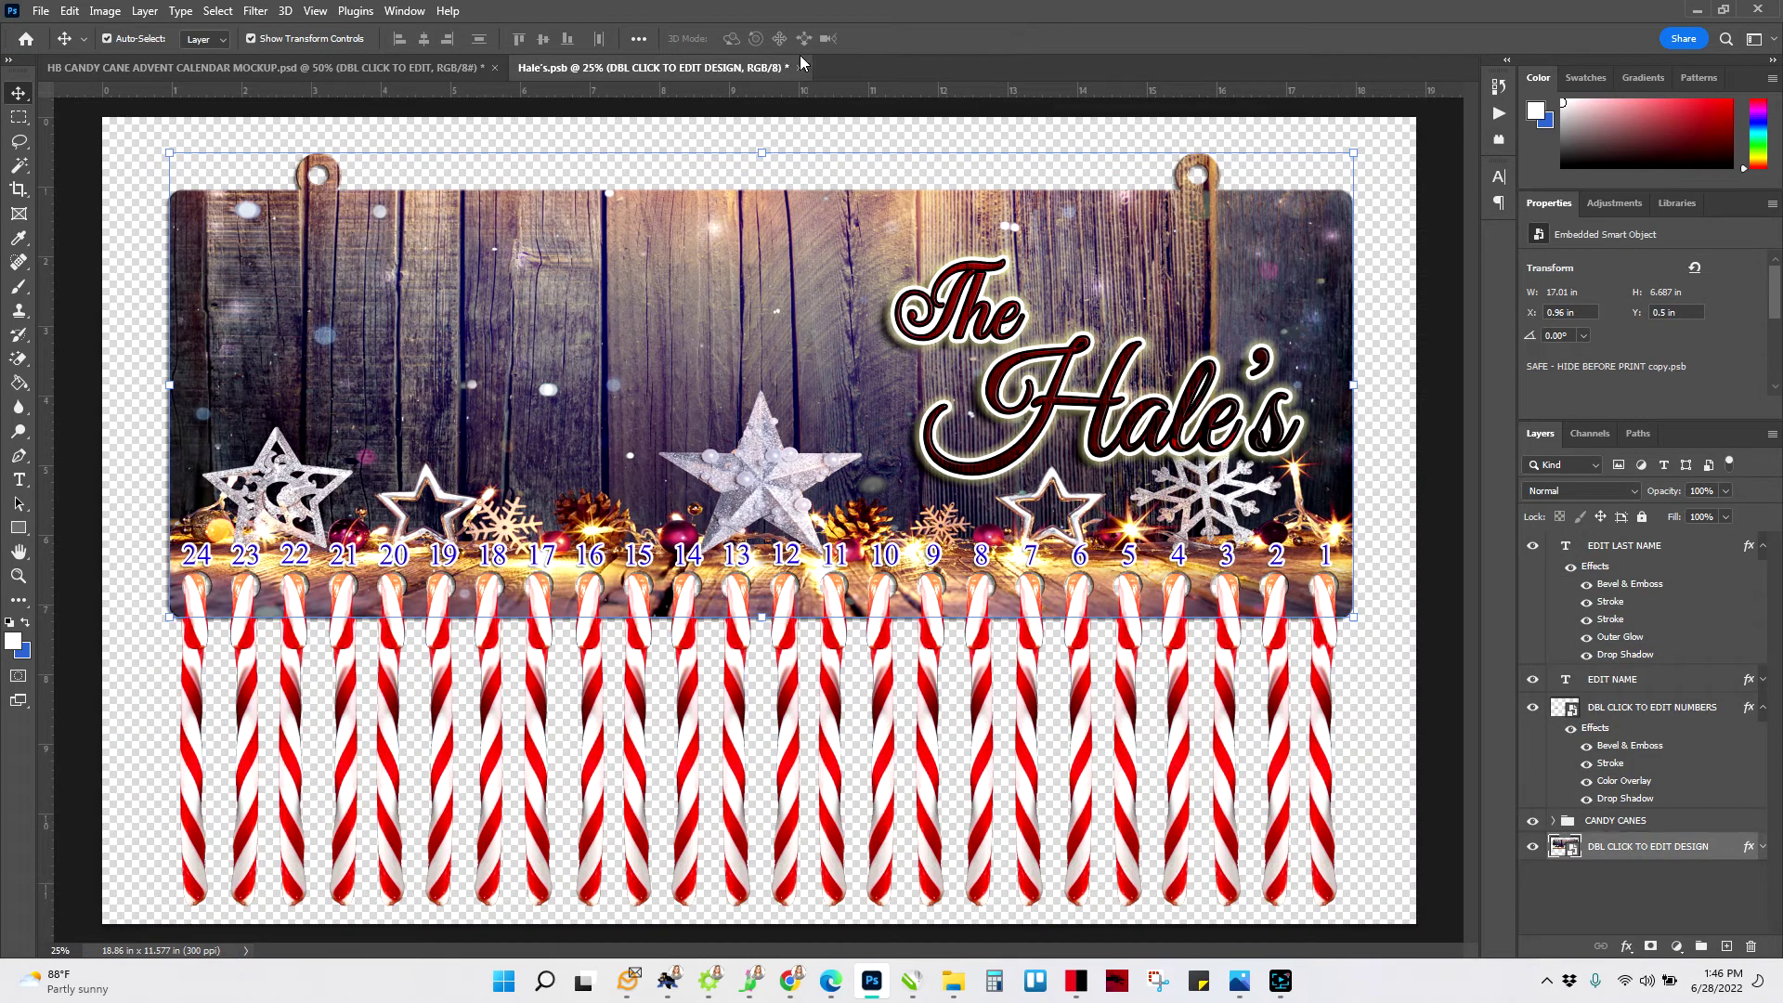
{"action": "left_click", "coordinate": [800, 67]}
{"action": "left_click", "coordinate": [806, 361]}
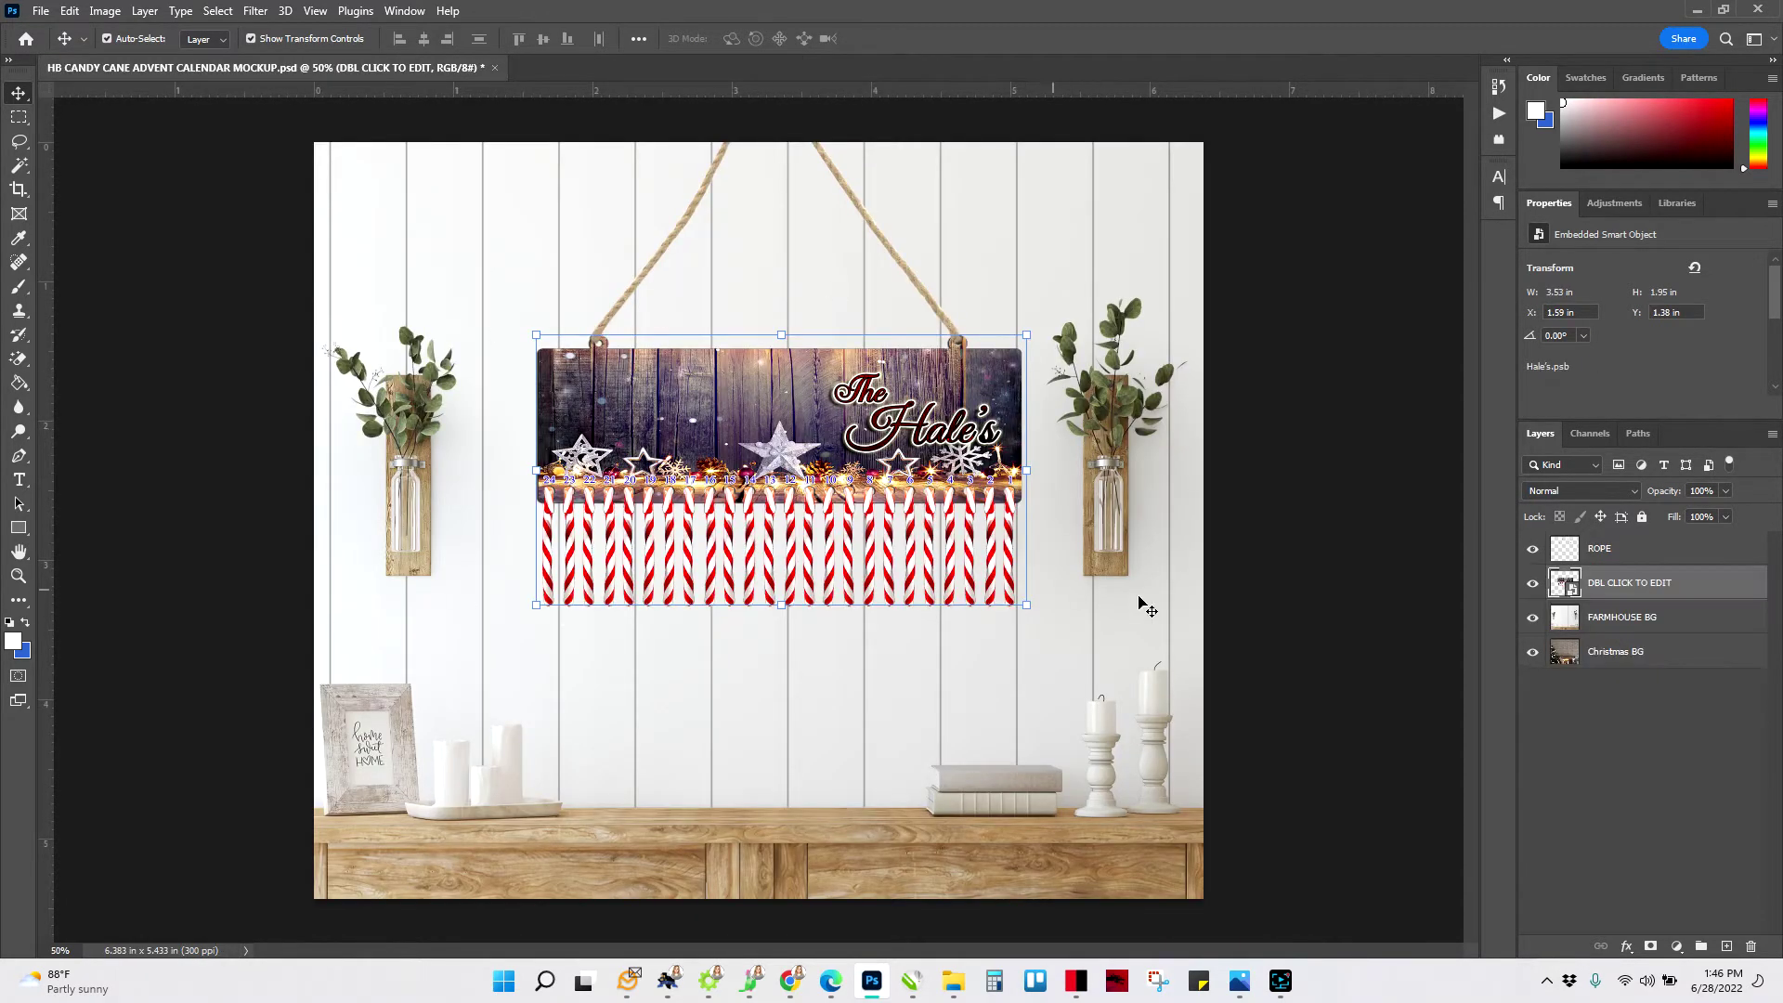
- Hide the FARMHOUSE BG layer and leave the Christmas BG layer shown behind the hanging calendar
{"action": "left_click", "coordinate": [1037, 286]}
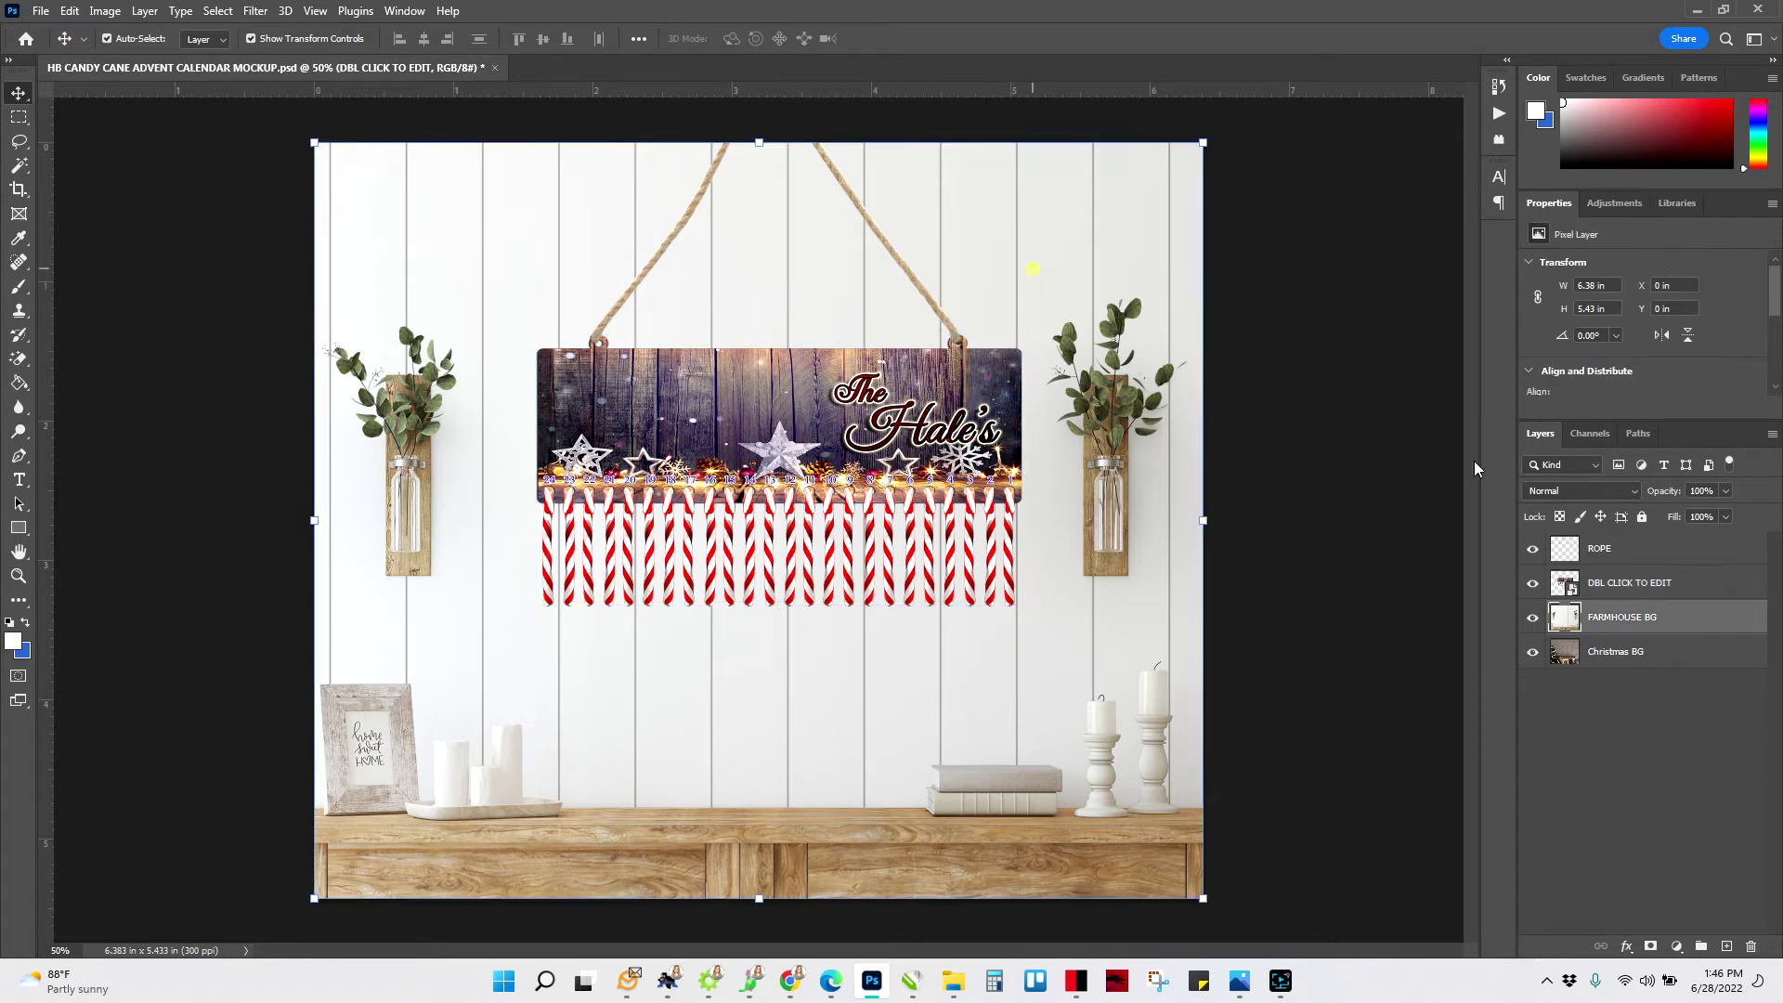
{"action": "left_click", "coordinate": [1533, 618]}
{"action": "left_click", "coordinate": [1540, 653]}
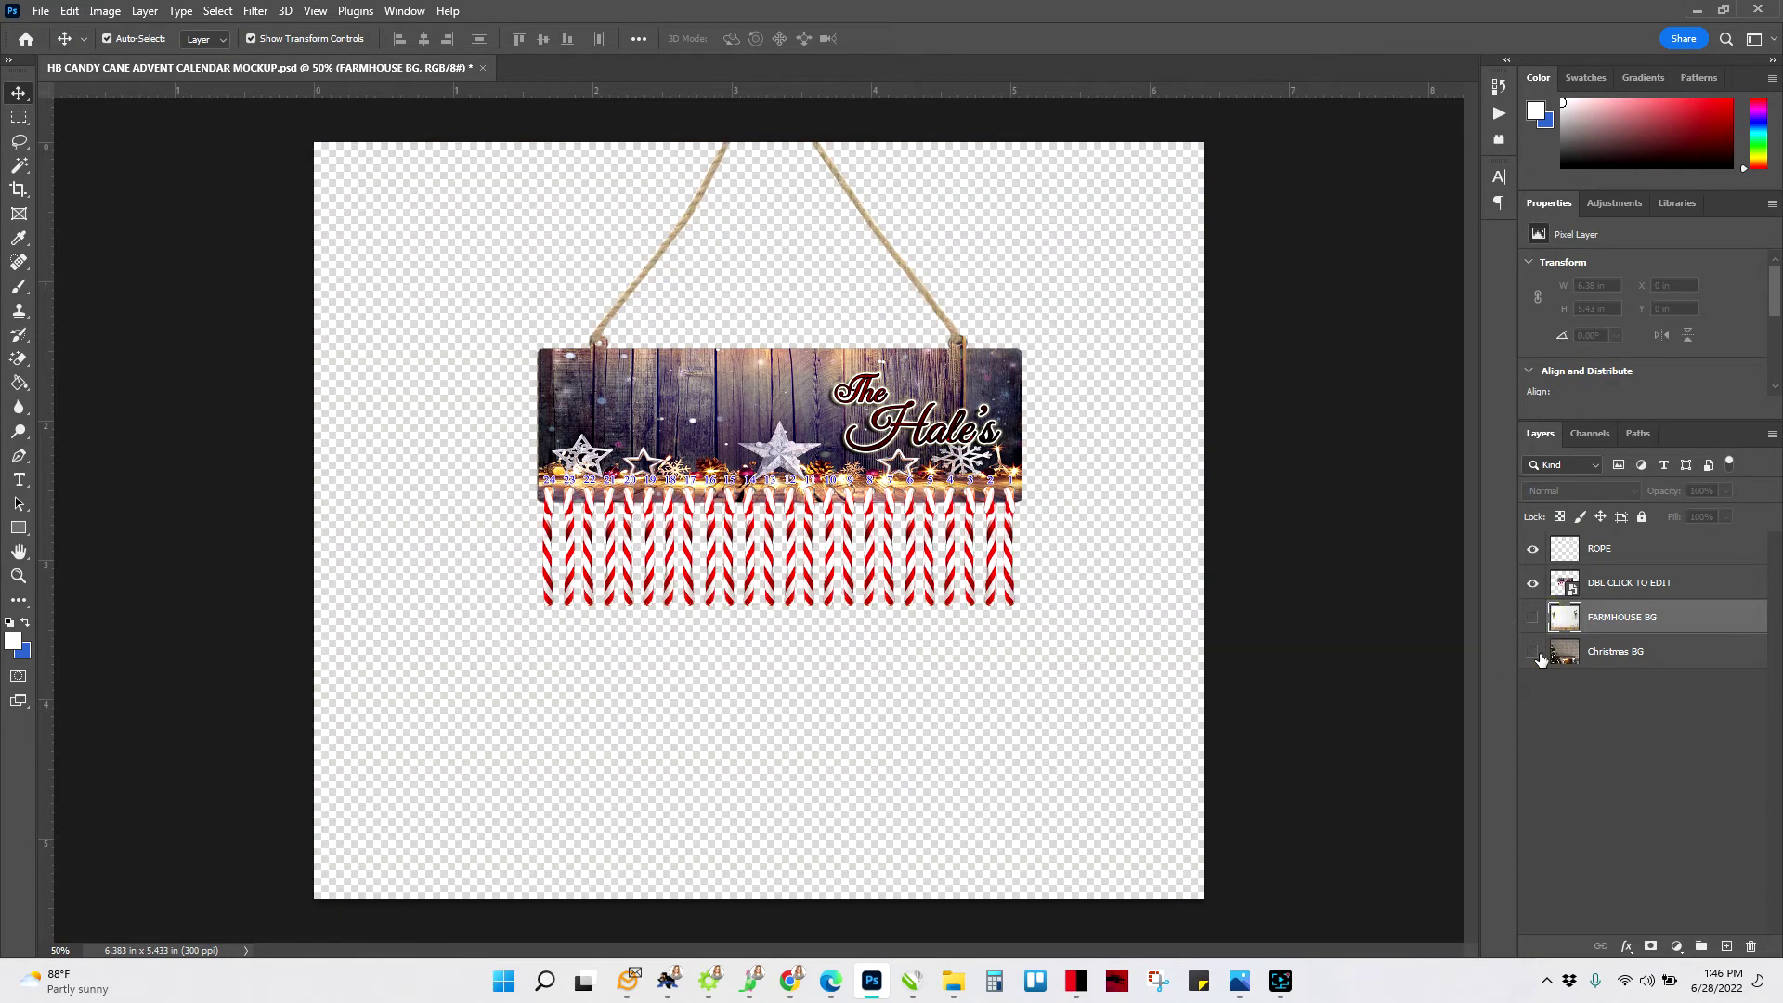
{"action": "left_click", "coordinate": [1540, 653]}
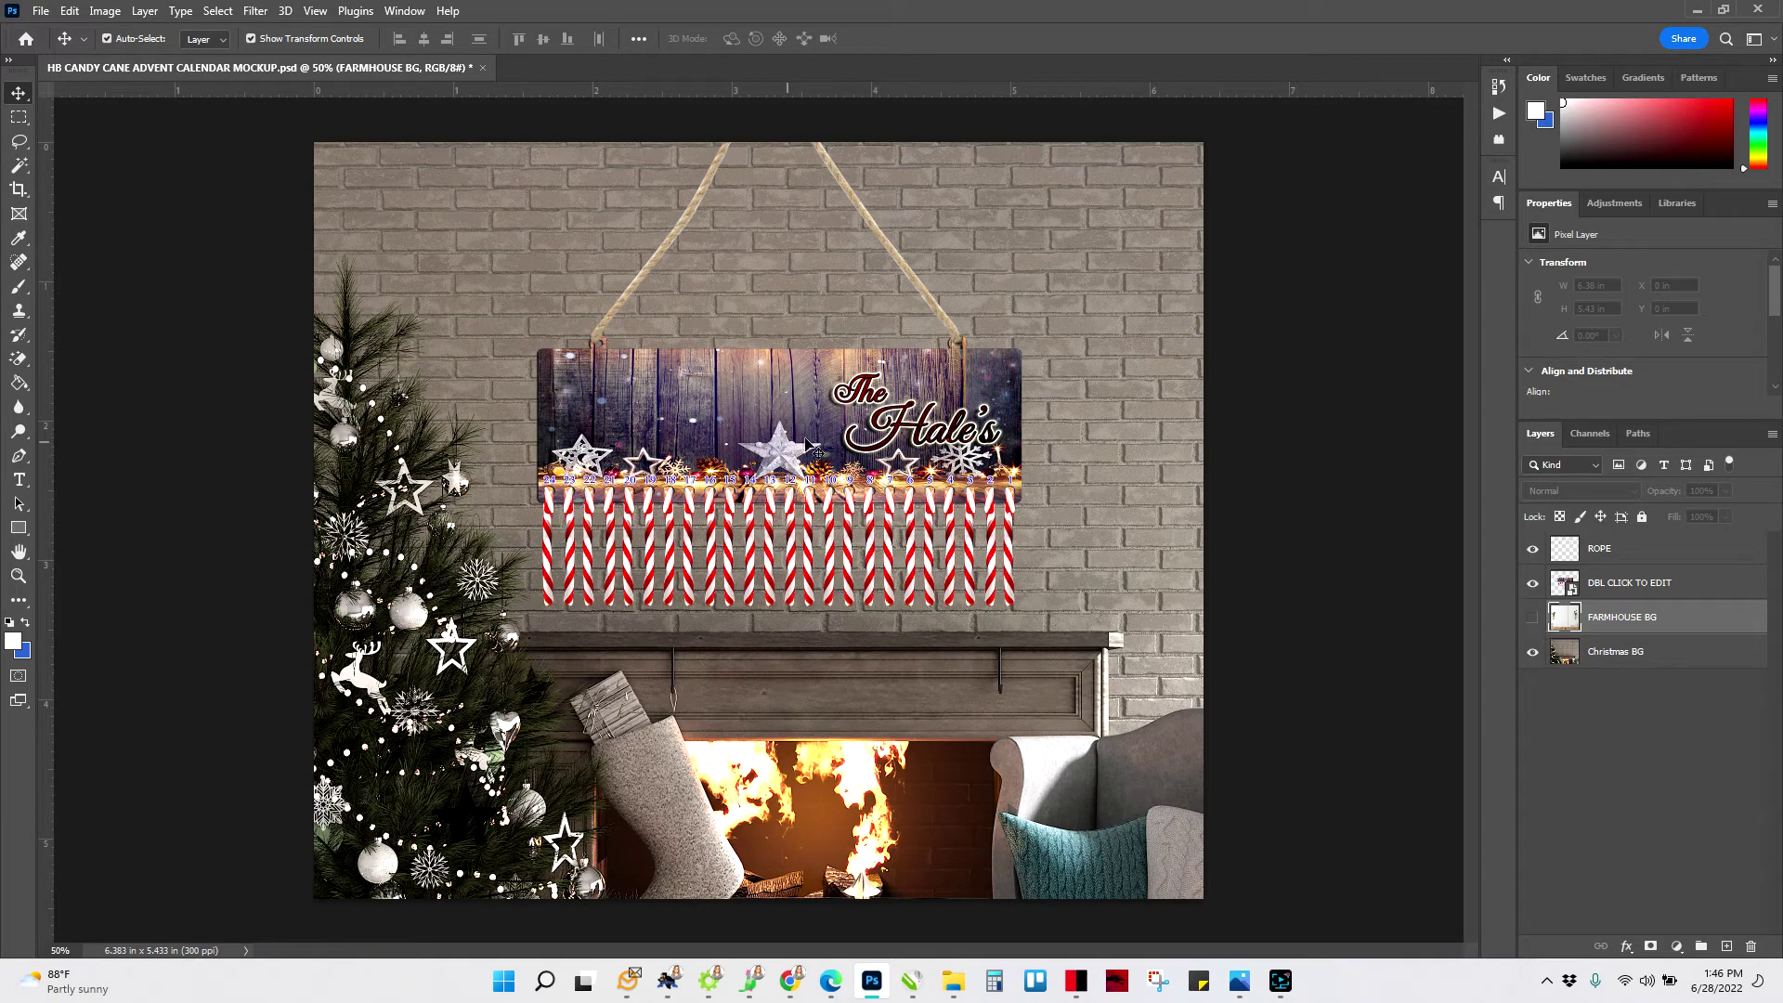
- Open the contents of DBL CLICK TO EDIT and move the EDIT NAME and EDIT LAST NAME texts side by side in the sign's upper left
{"action": "left_click", "coordinate": [1570, 583]}
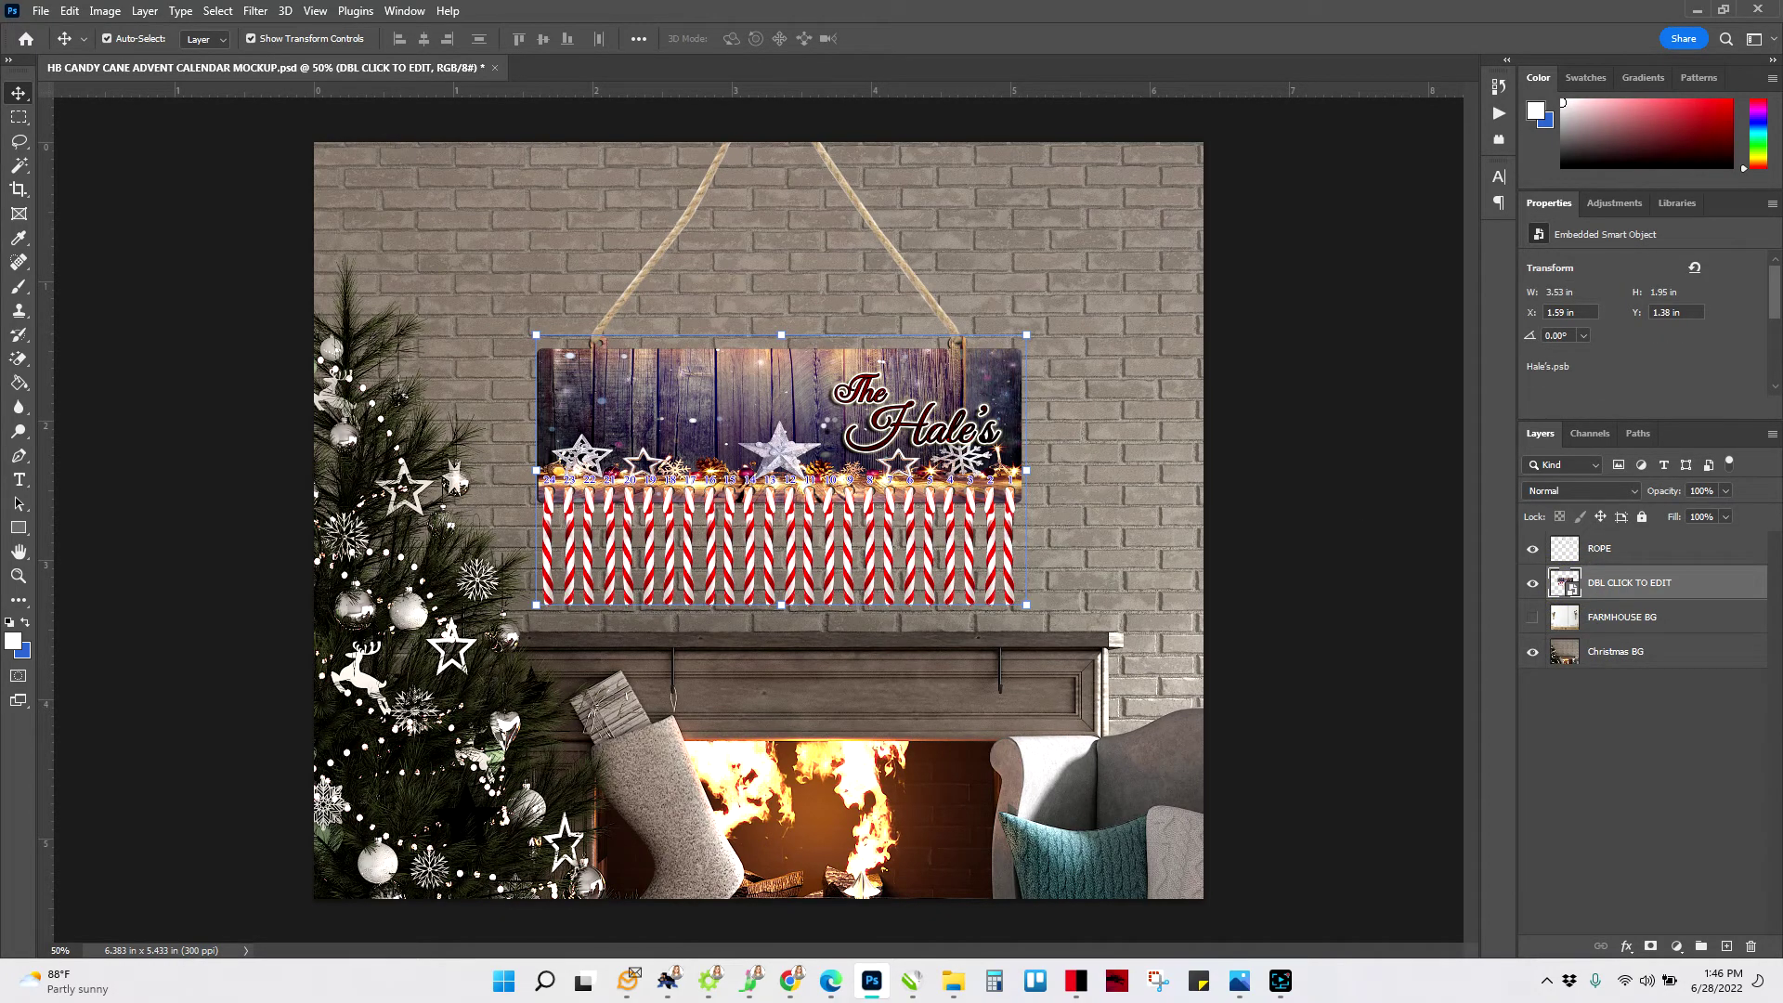
{"action": "double_click", "coordinate": [826, 423]}
{"action": "left_click_drag", "start_coordinate": [968, 315], "coordinate": [413, 302]}
{"action": "left_click_drag", "start_coordinate": [1065, 413], "coordinate": [646, 297]}
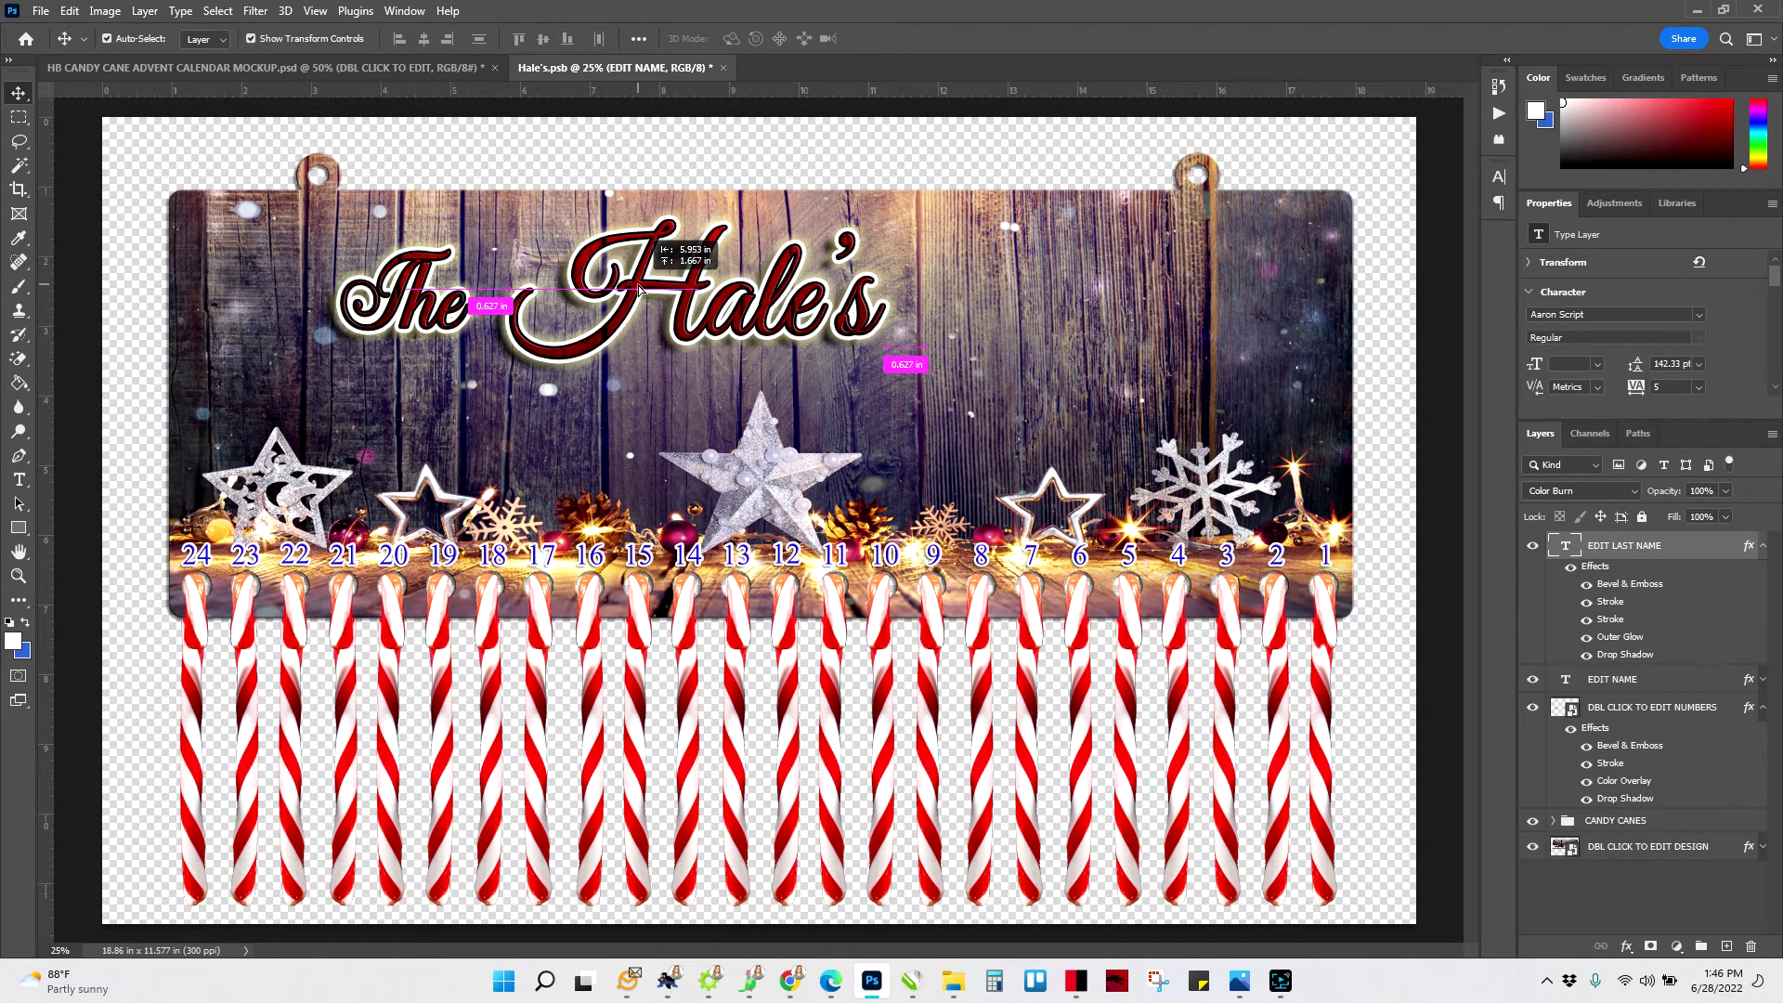
- Change the Color Overlay of the DBL CLICK TO EDIT NUMBERS layer to red ff0036
{"action": "left_click", "coordinate": [808, 564]}
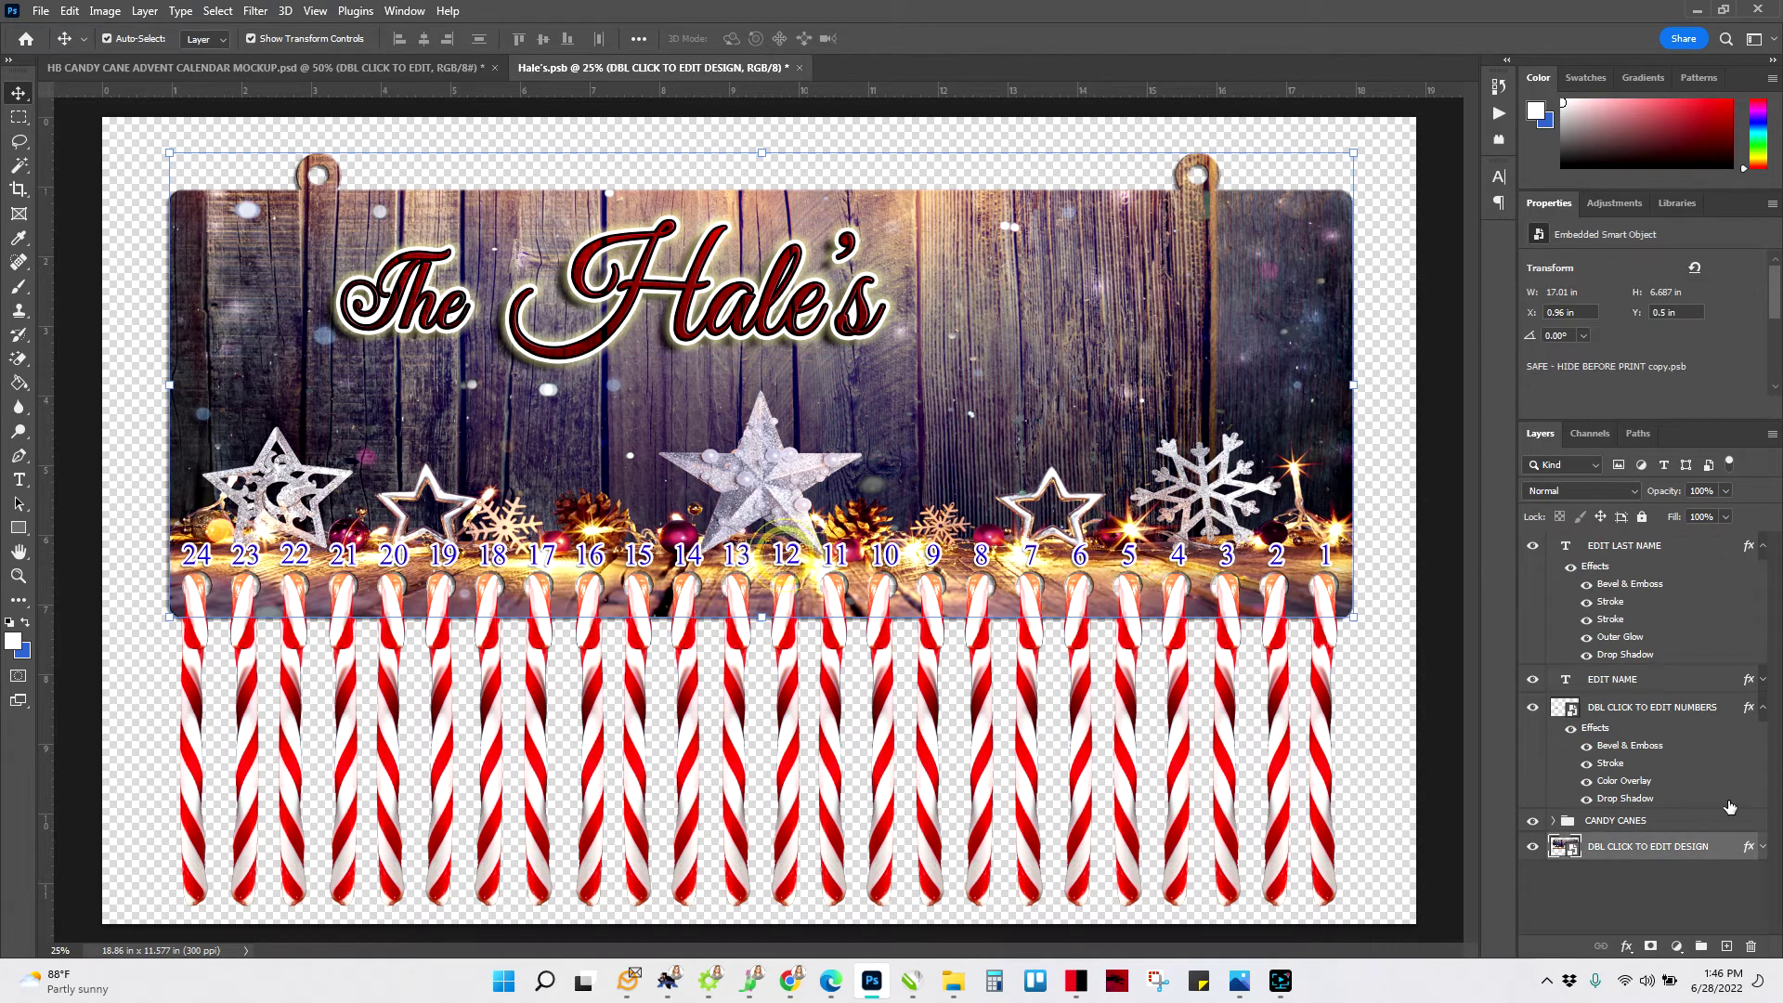
{"action": "left_click", "coordinate": [1624, 782]}
{"action": "double_click", "coordinate": [1624, 783]}
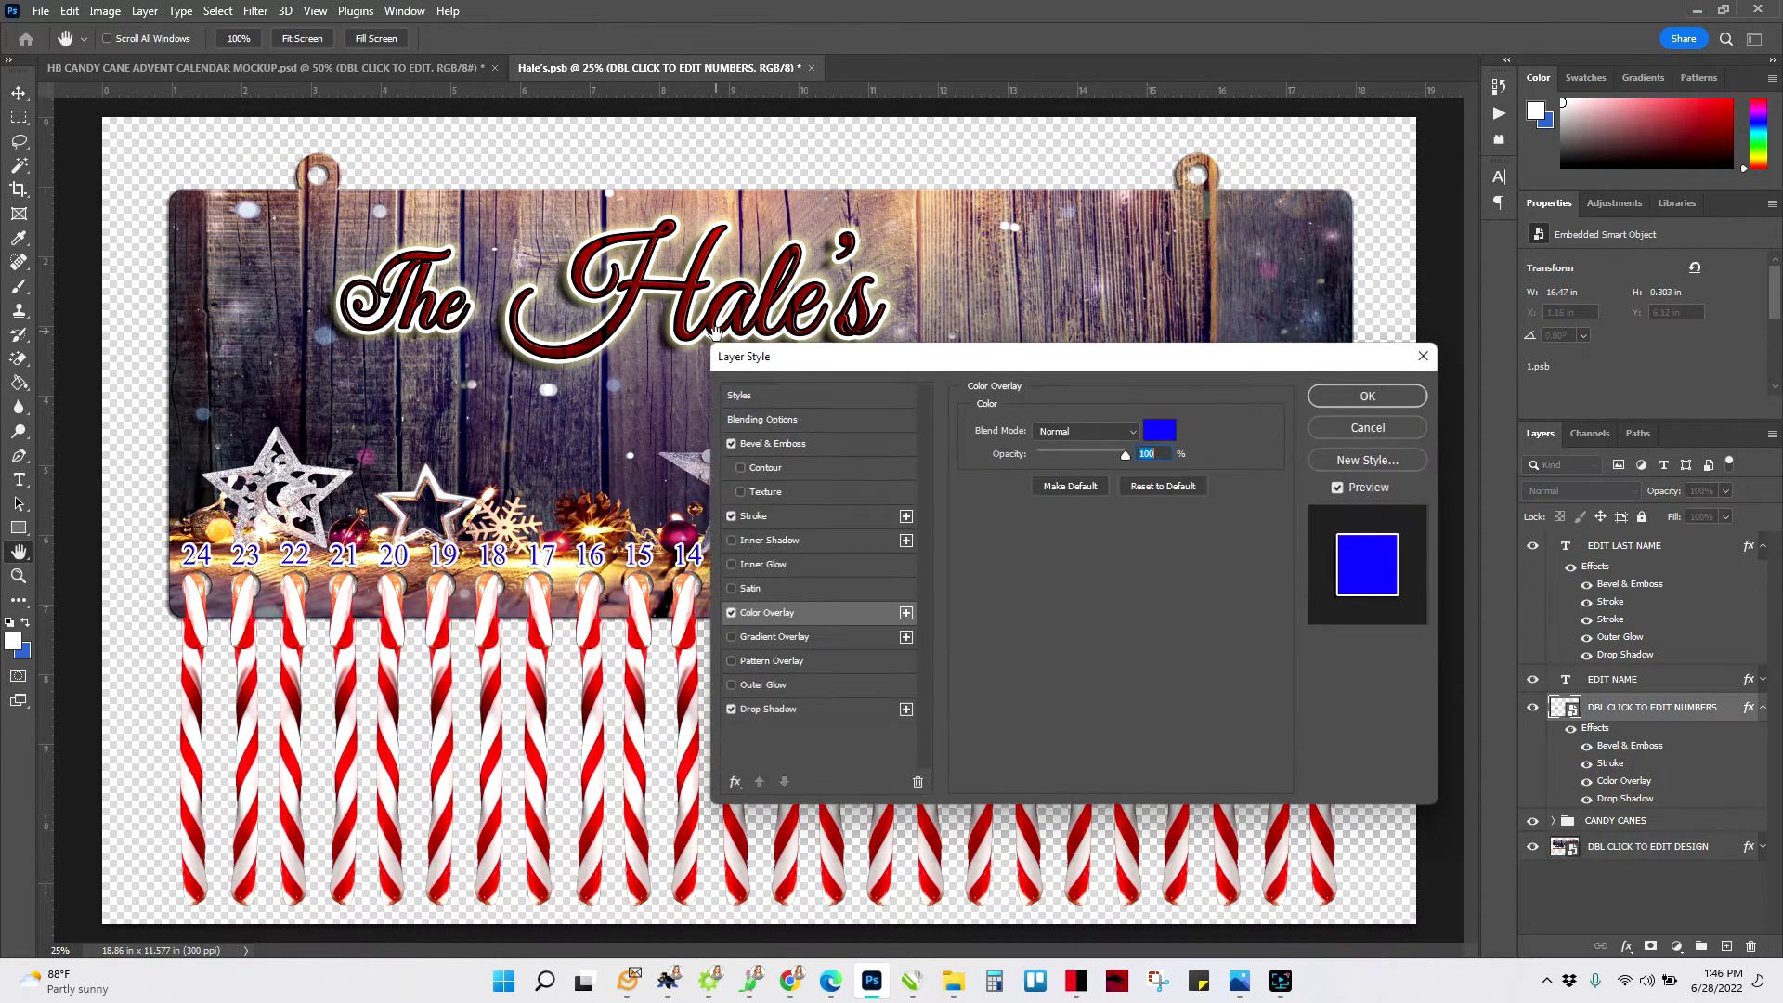
{"action": "left_click", "coordinate": [1166, 432]}
{"action": "left_click", "coordinate": [471, 320]}
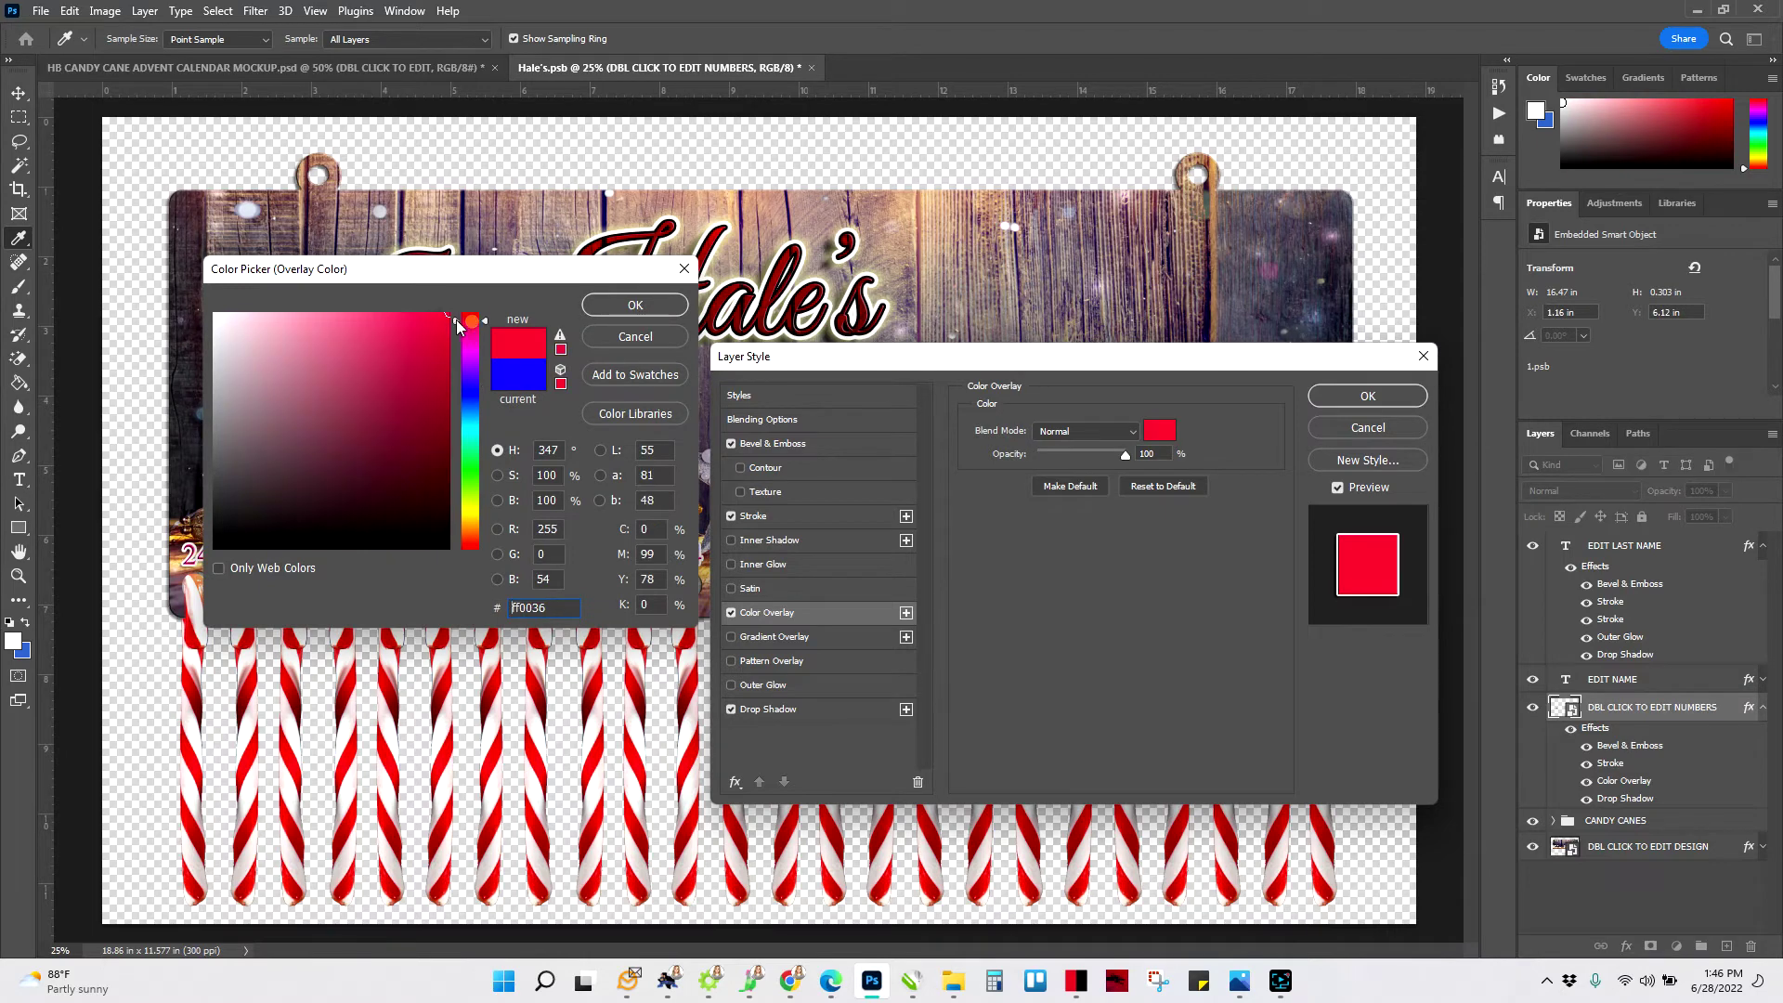
{"action": "left_click", "coordinate": [636, 305]}
{"action": "left_click", "coordinate": [1372, 397]}
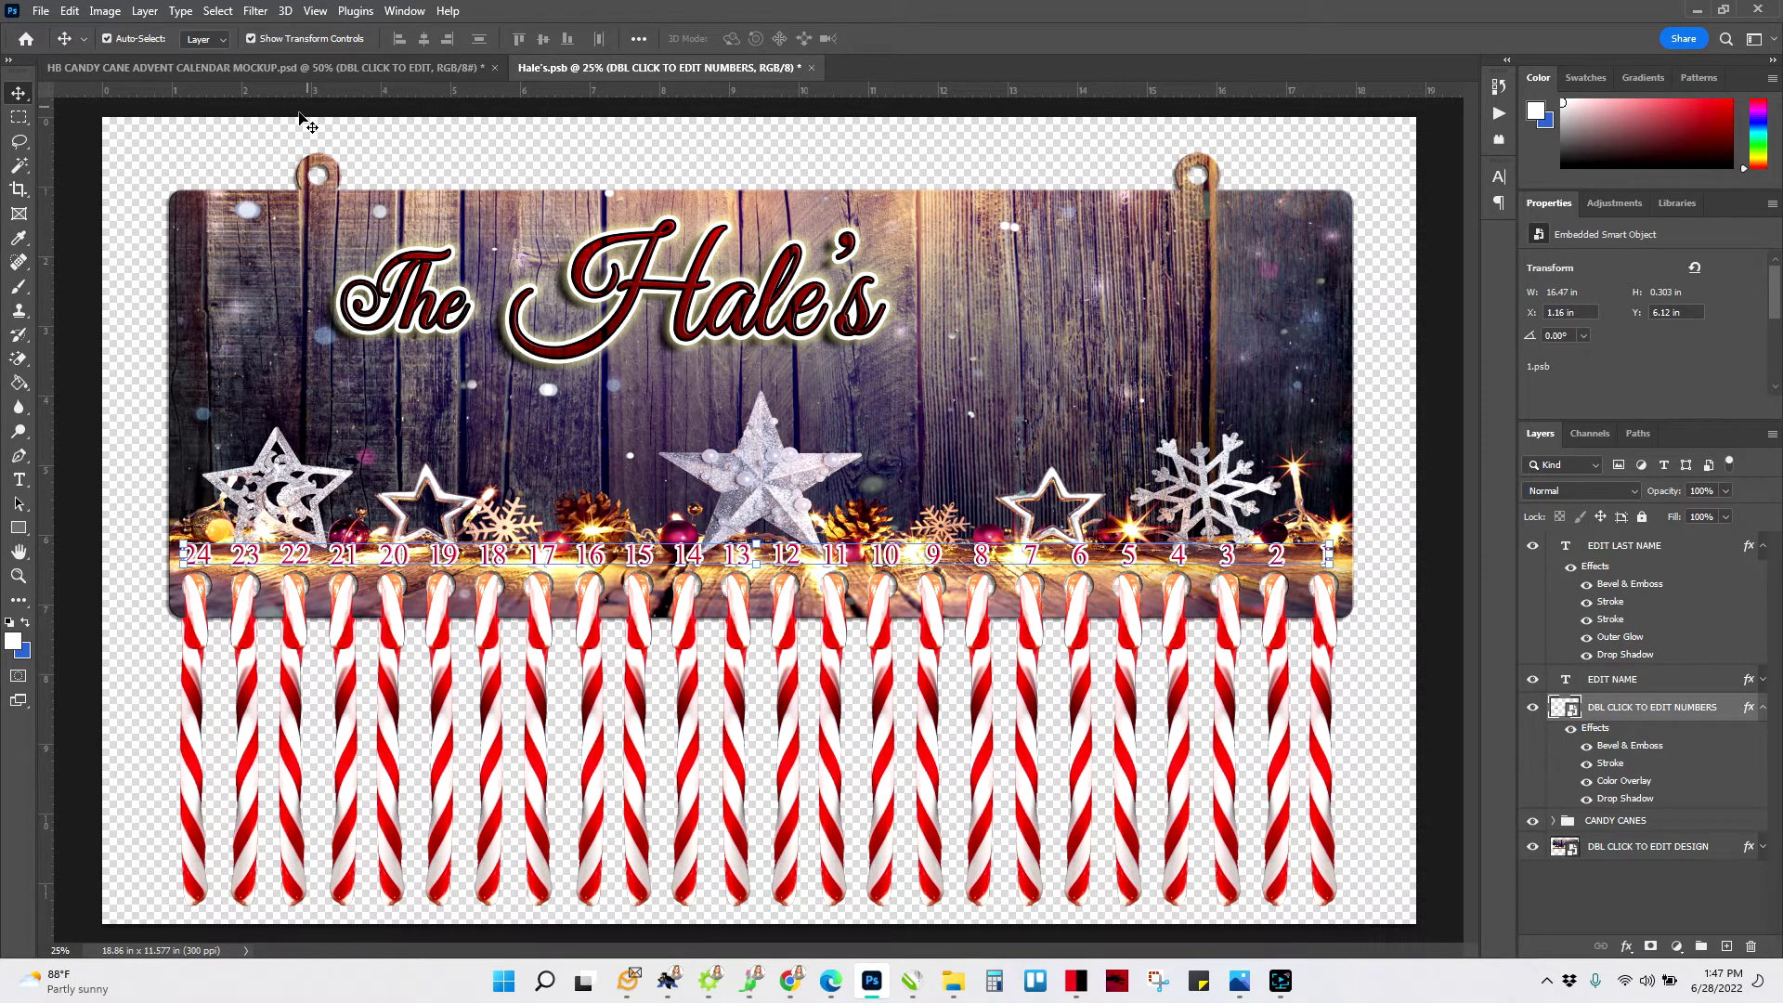
- Open the CANDY CANE ADVENT CALENDAR.psd template and hide its SAFE - HIDE BEFORE PRINT layer
{"action": "left_click", "coordinate": [39, 20]}
{"action": "left_click", "coordinate": [63, 47]}
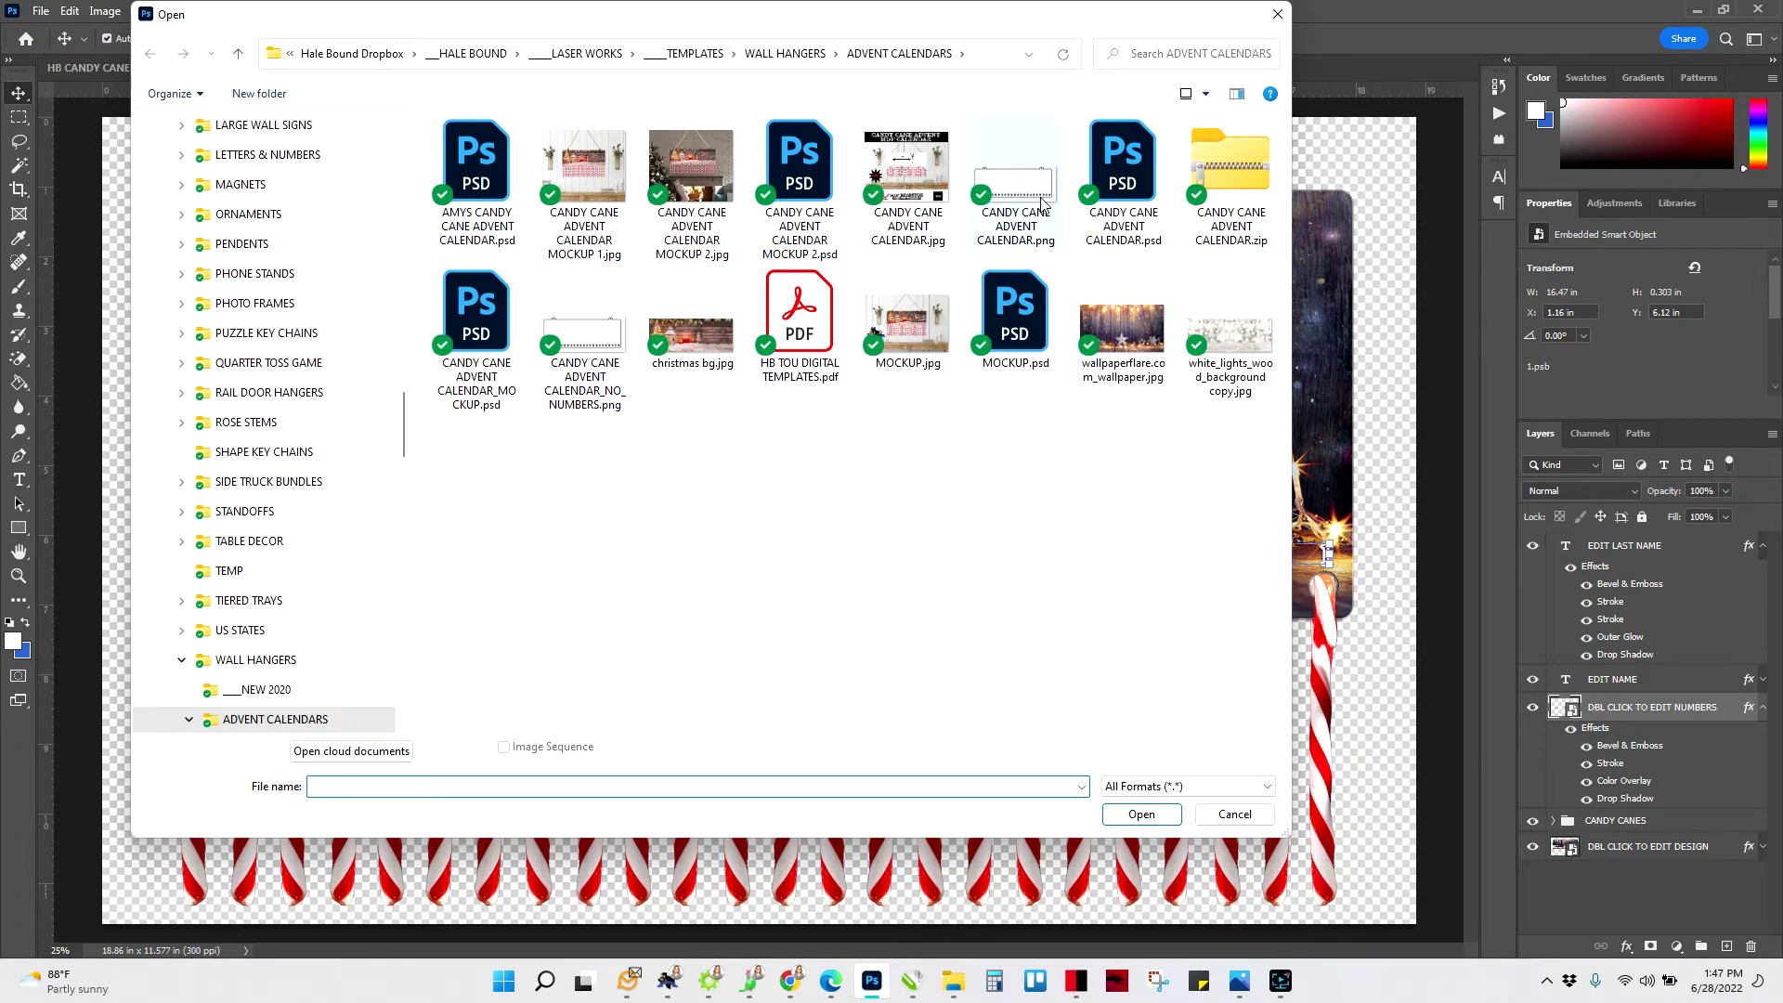
{"action": "double_click", "coordinate": [1119, 181]}
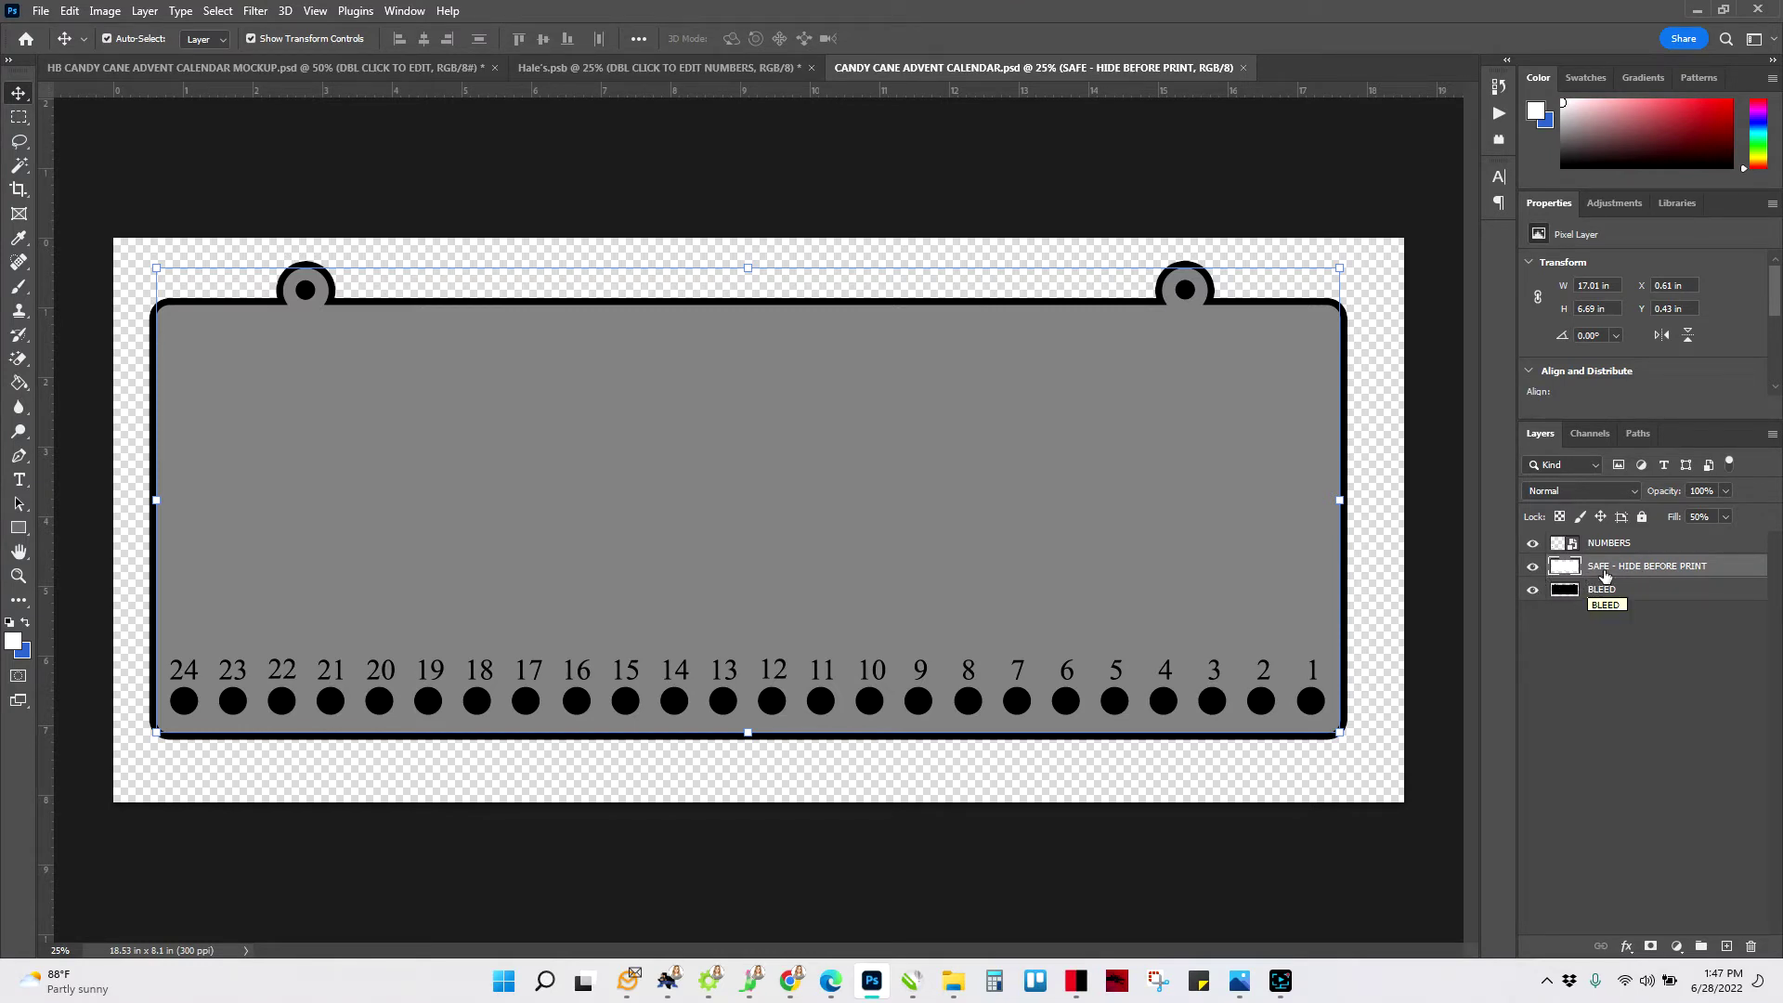
{"action": "left_click", "coordinate": [1534, 569]}
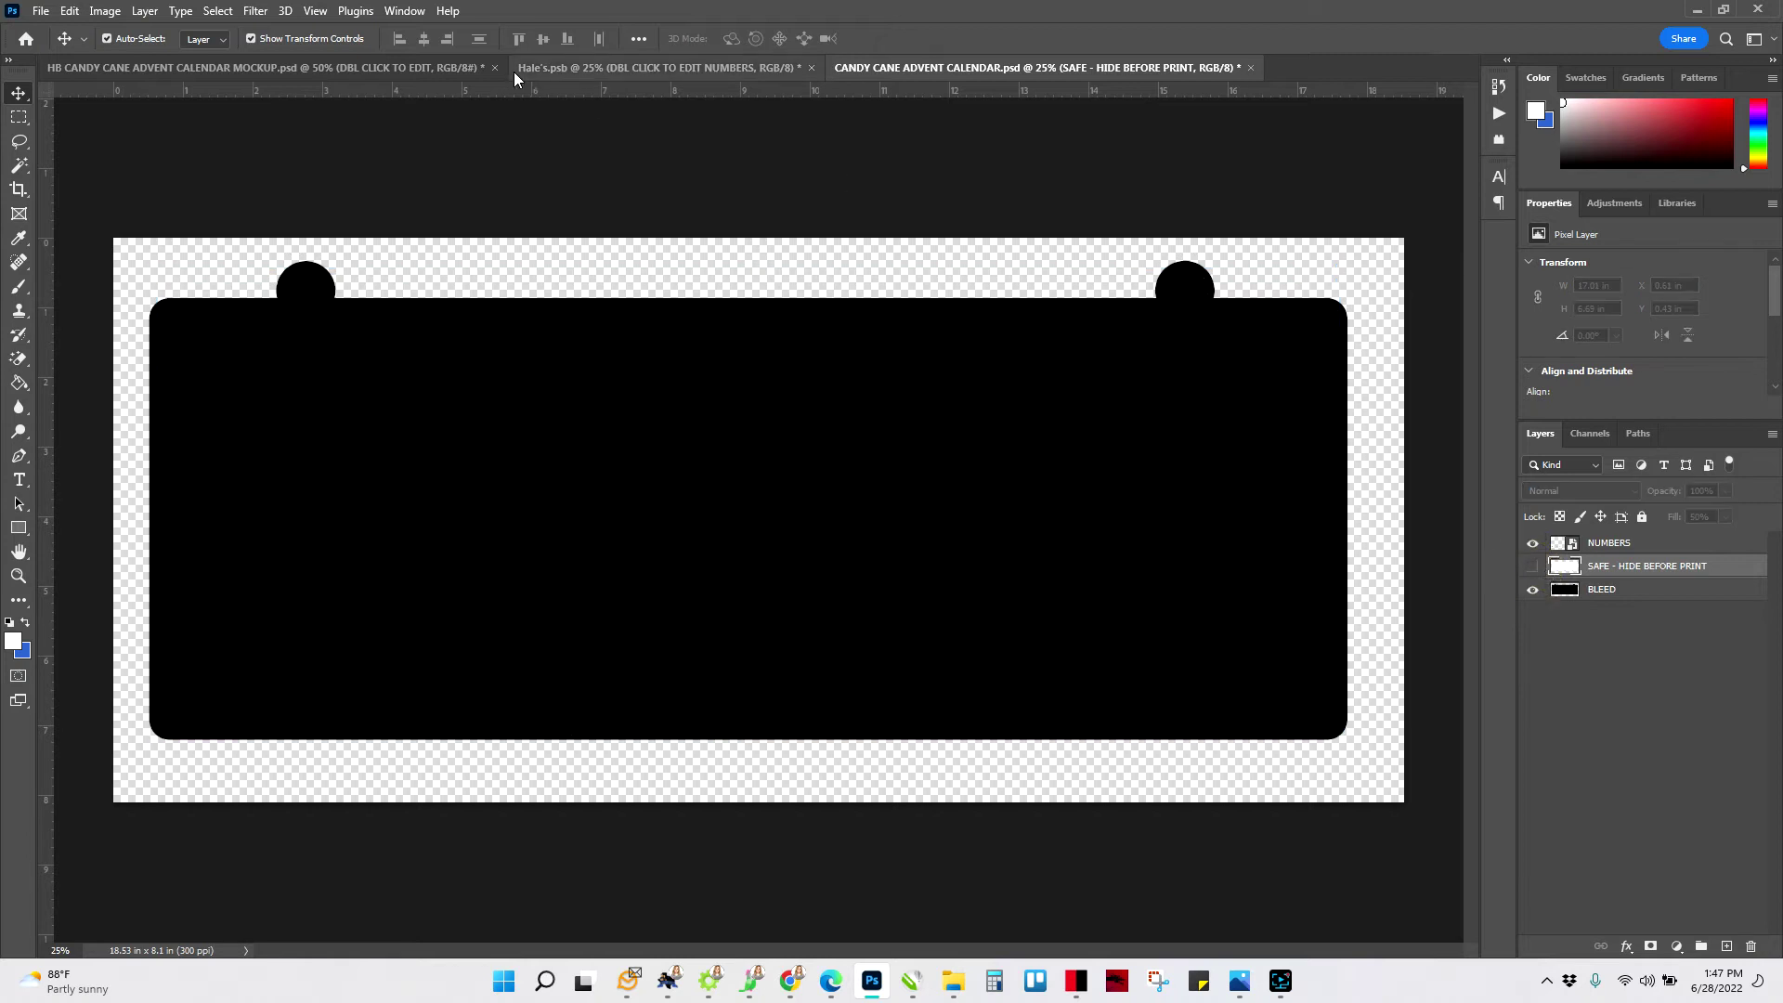
- Place christmas bg.jpg as an embedded smart object and shift it up to the top edge of the canvas
{"action": "left_click", "coordinate": [41, 11]}
{"action": "left_click", "coordinate": [104, 387]}
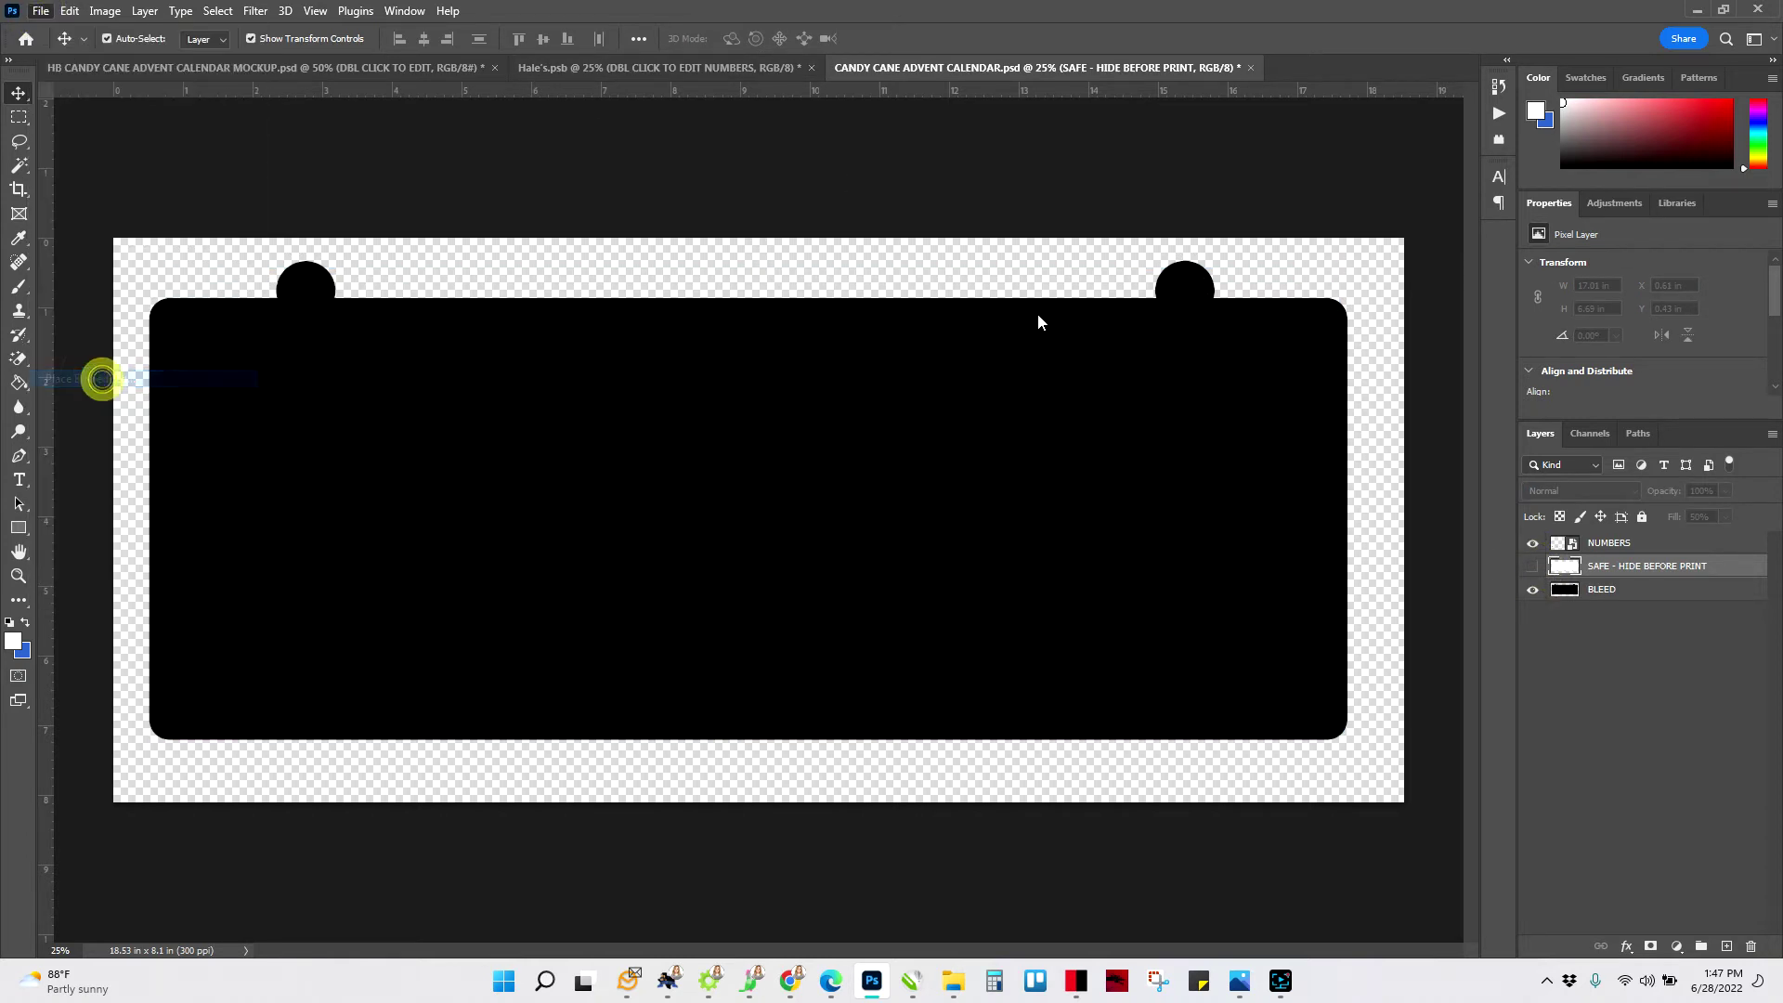
{"action": "double_click", "coordinate": [661, 362]}
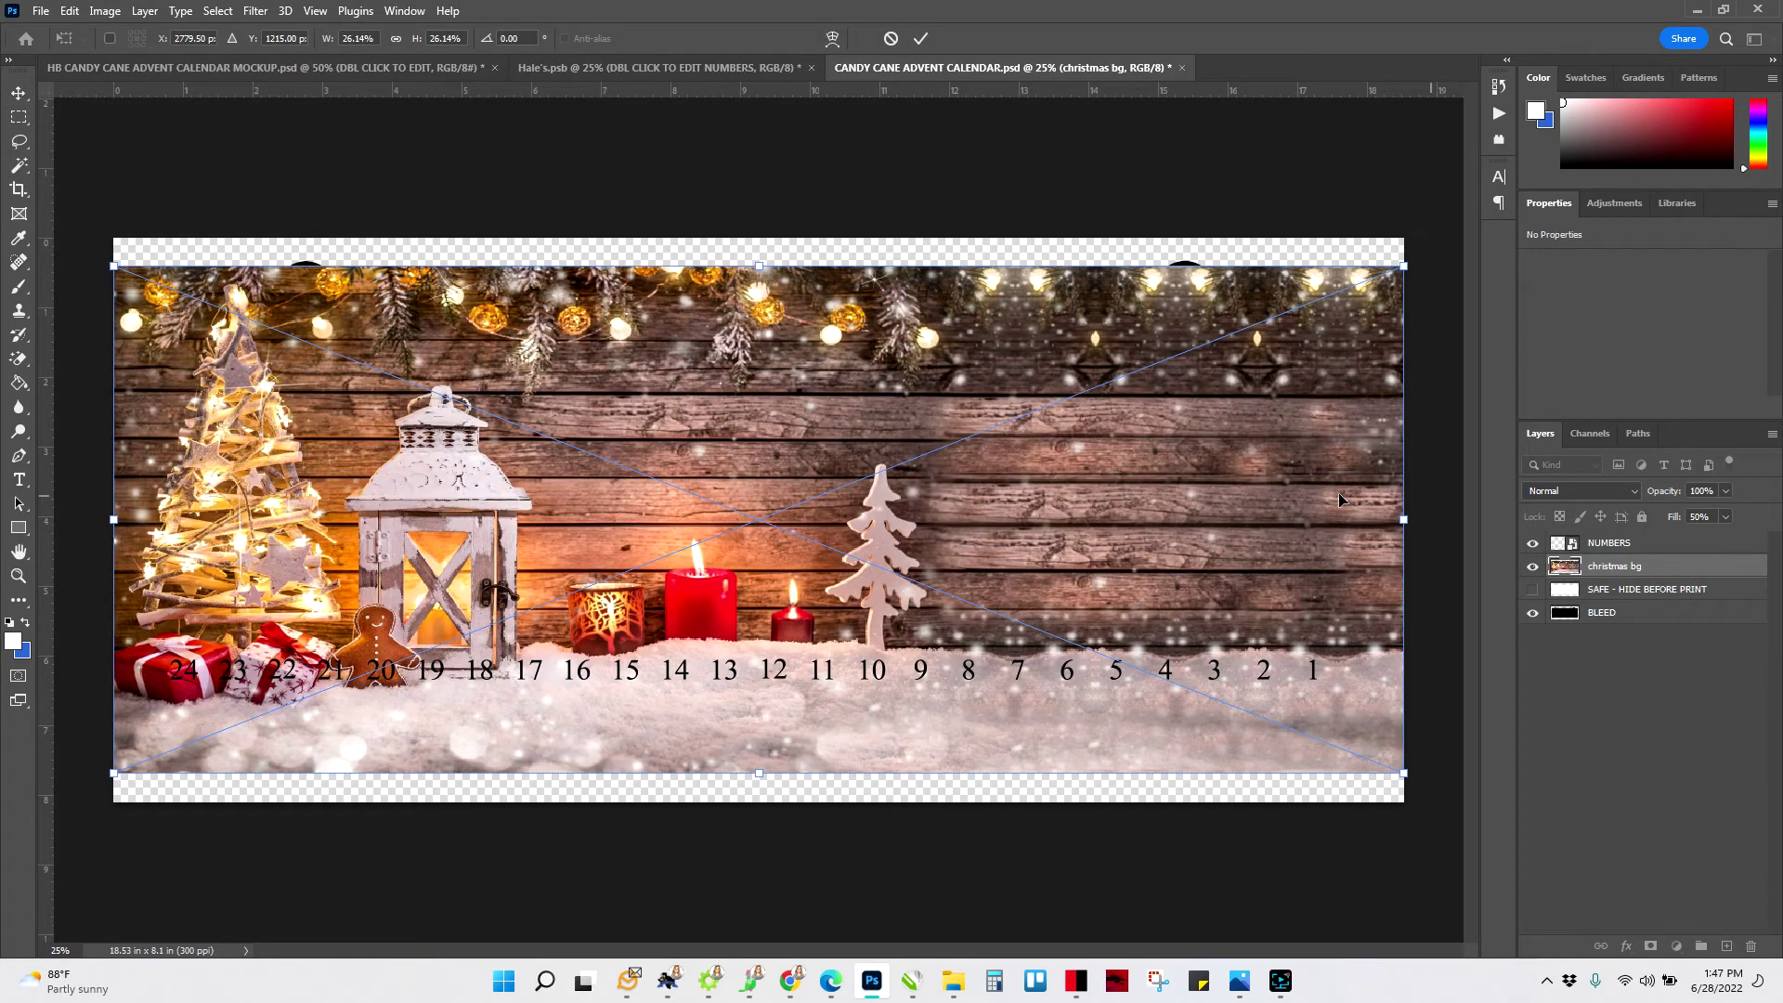
{"action": "mouse_move", "coordinate": [1193, 464]}
{"action": "left_mouse_down"}
{"action": "mouse_move", "coordinate": [1193, 411]}
{"action": "mouse_move", "coordinate": [1193, 439]}
{"action": "left_mouse_up"}
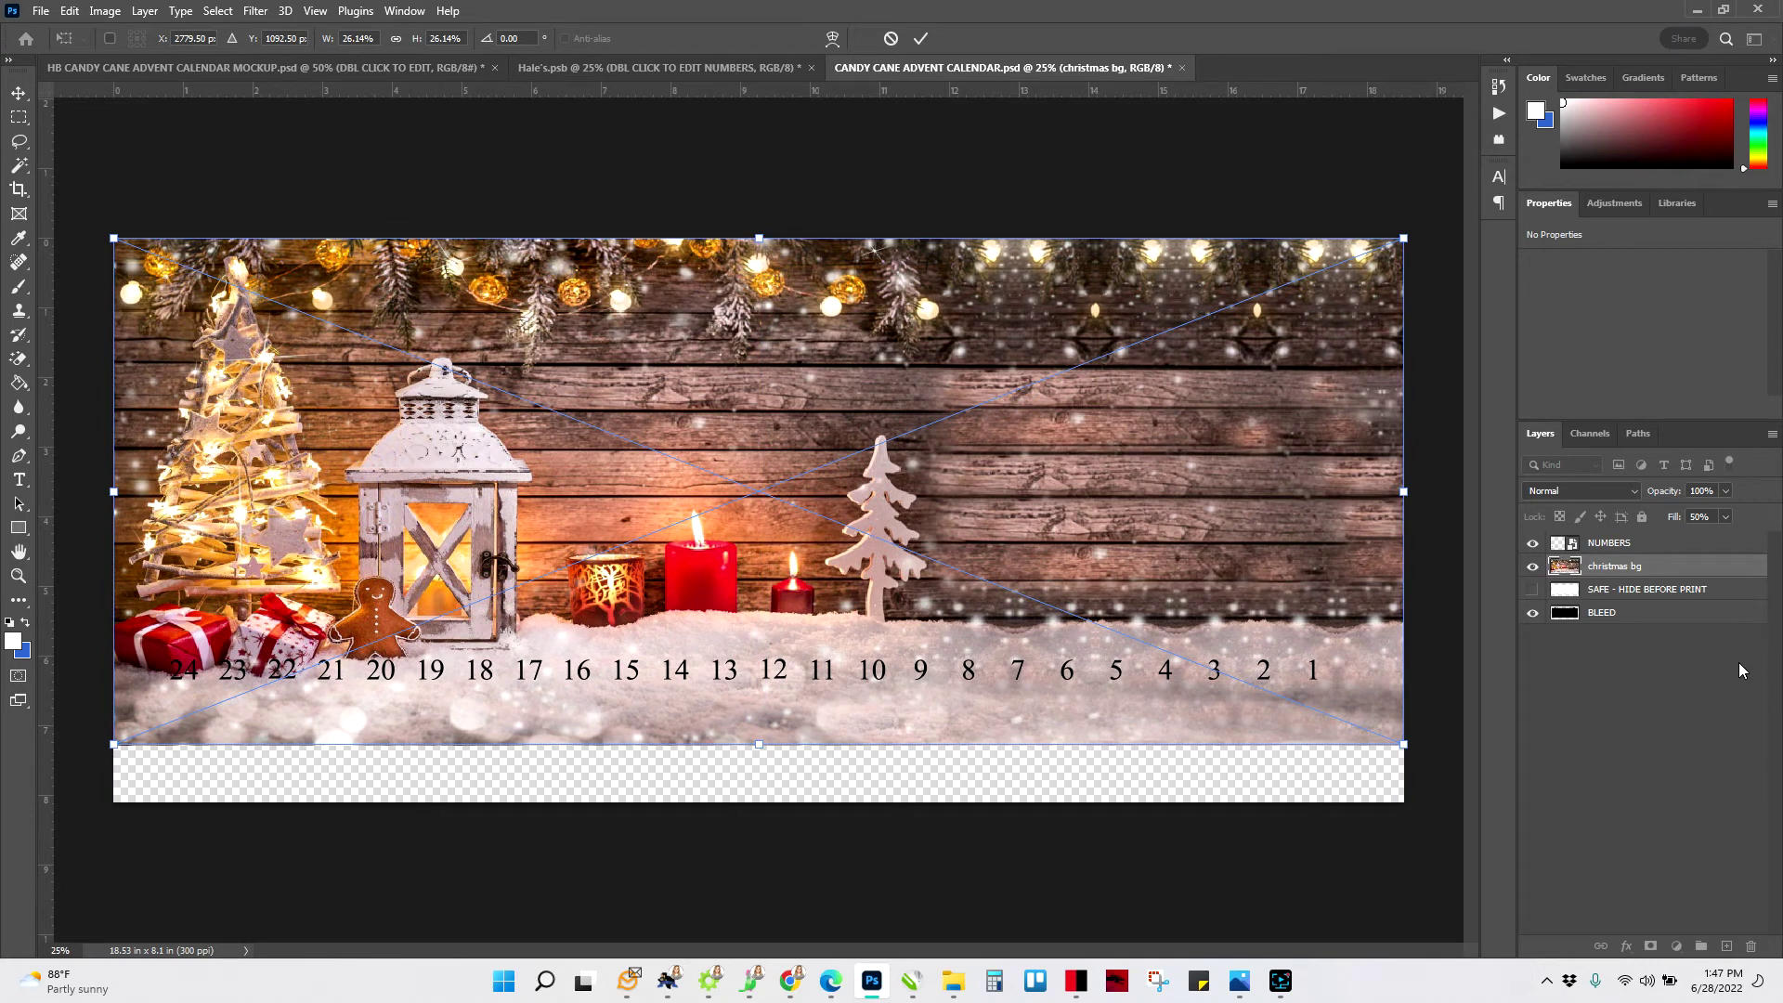
- Move the christmas bg layer below SAFE - HIDE BEFORE PRINT and clip it to the BLEED layer
{"action": "left_click", "coordinate": [1591, 564]}
{"action": "left_click_drag", "start_coordinate": [1593, 578], "coordinate": [1598, 601]}
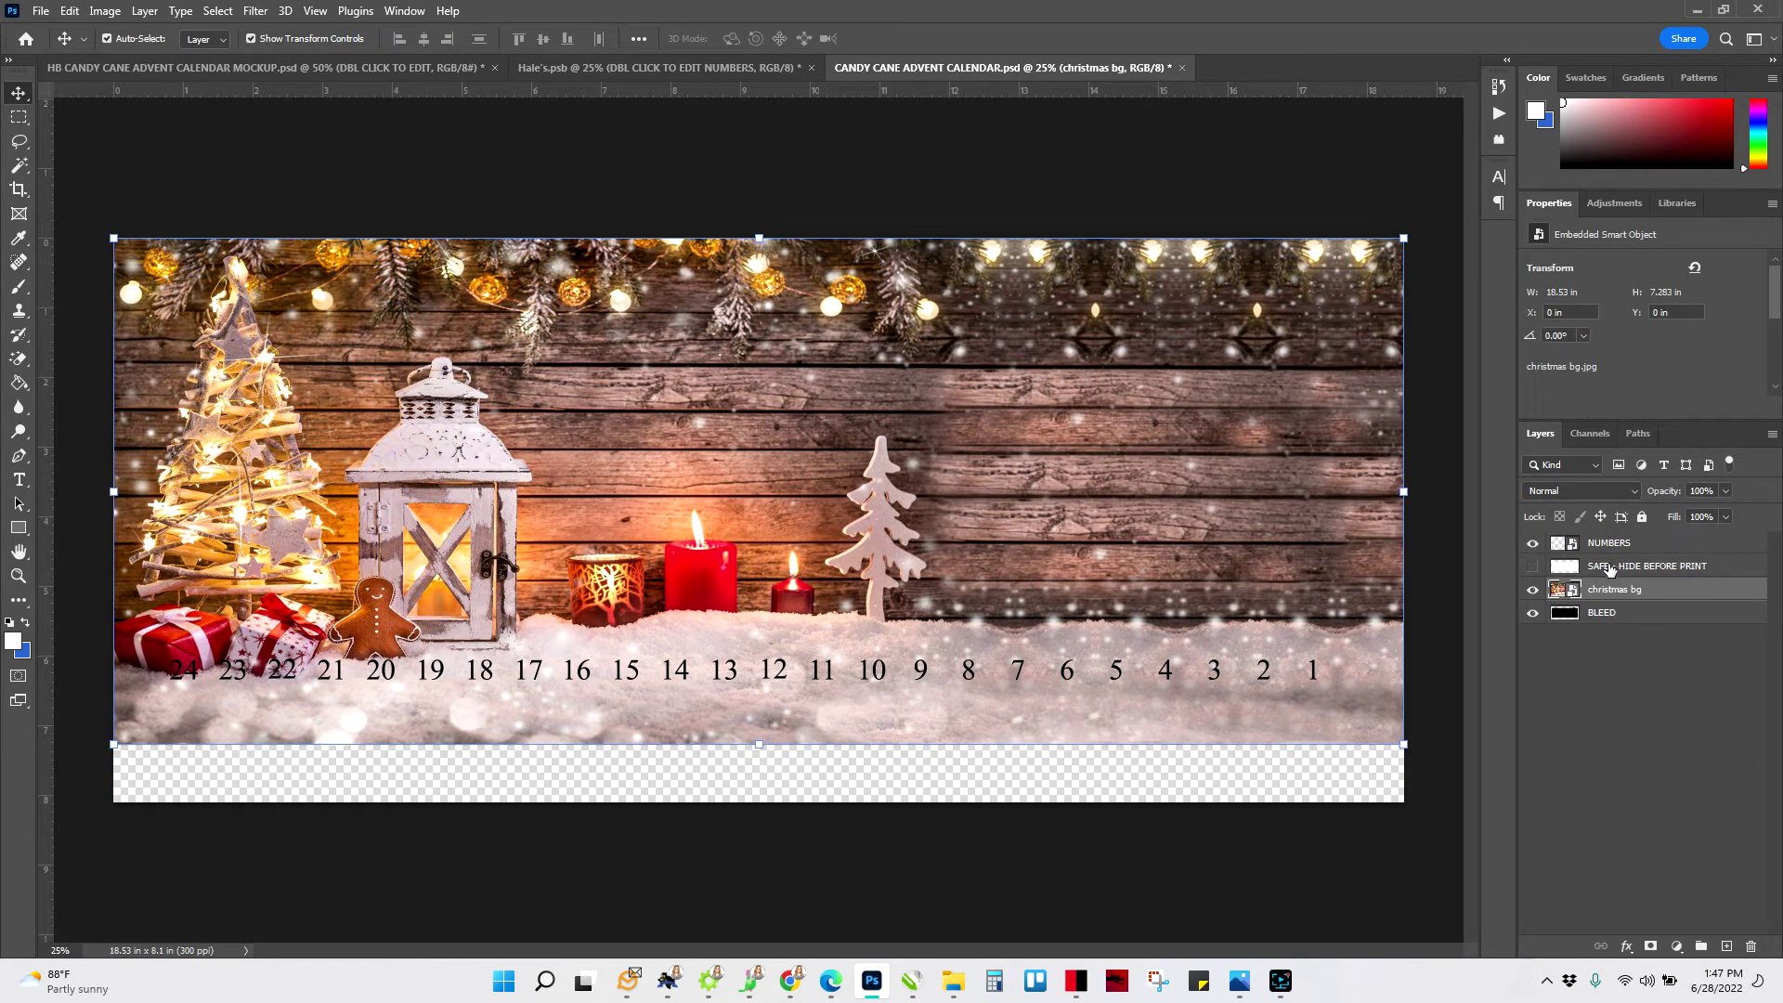
{"action": "left_click_drag", "start_coordinate": [1615, 599], "coordinate": [1610, 598]}
{"action": "left_click", "coordinate": [1613, 599], "text": "alt"}
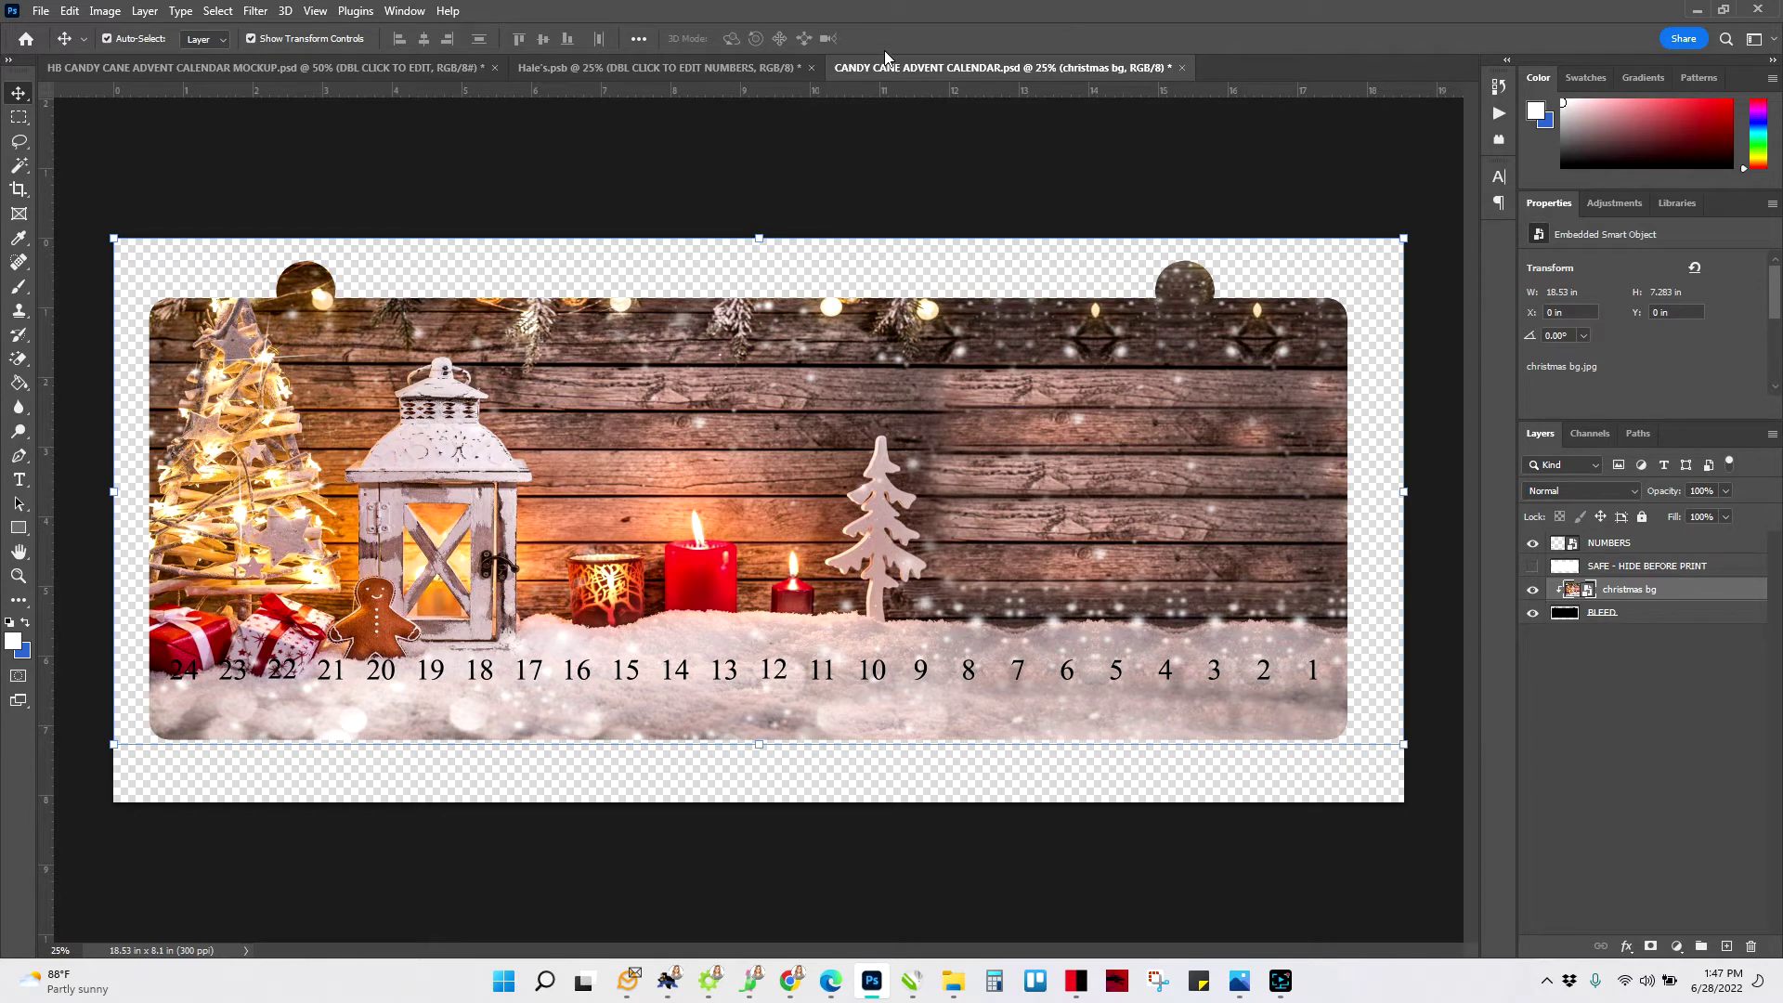
- Save the template as a new PSD named ___TEST CANDY CANE ADVENT CALENDAR.psd with maximum compatibility, and close it
{"action": "left_click", "coordinate": [38, 11]}
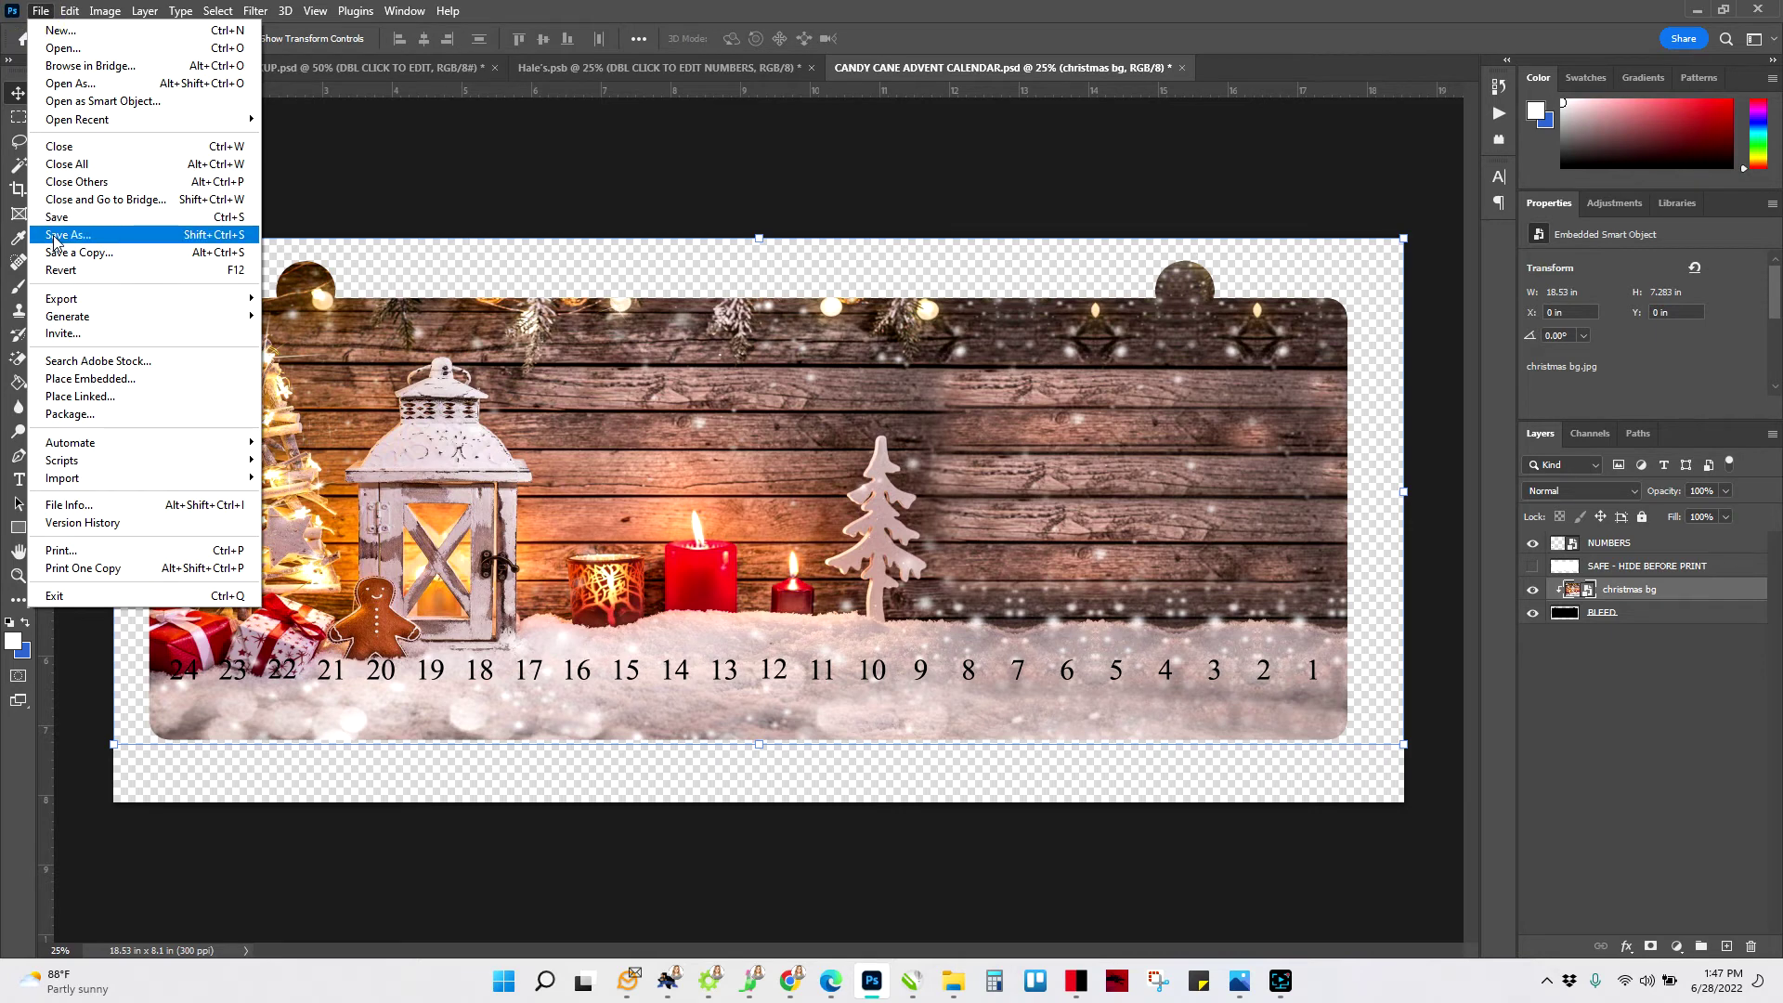
{"action": "left_click", "coordinate": [53, 234]}
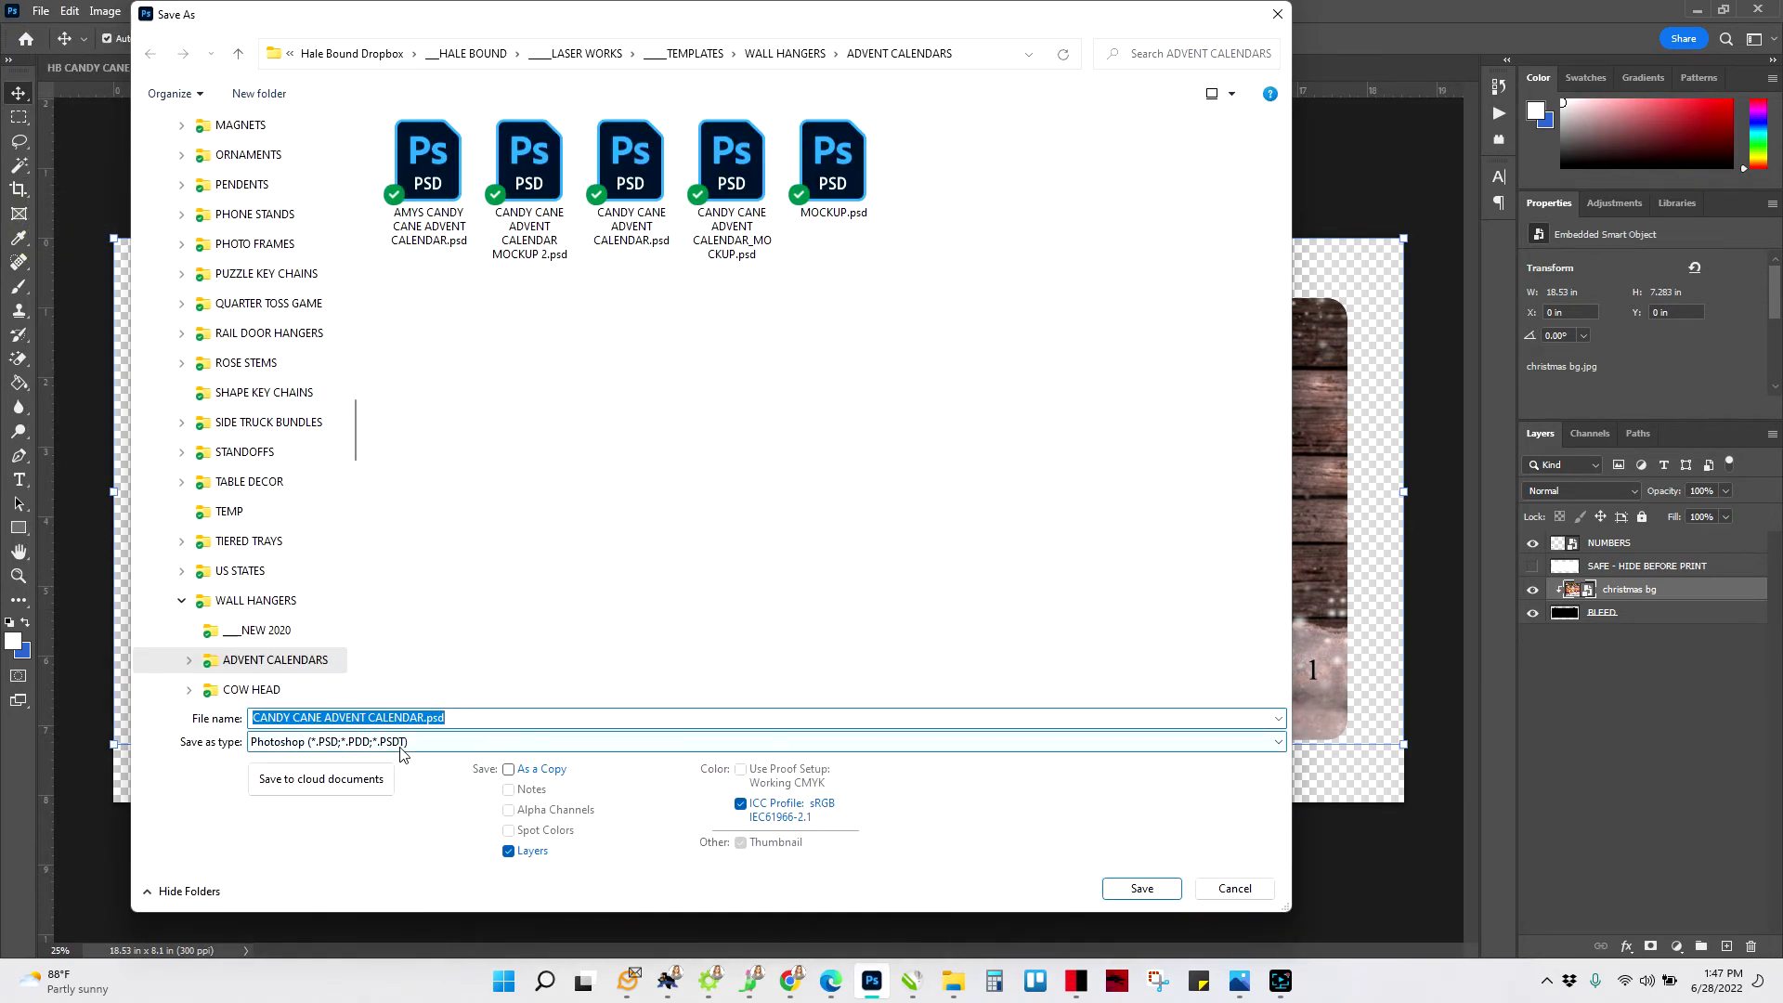
{"action": "left_click", "coordinate": [259, 722]}
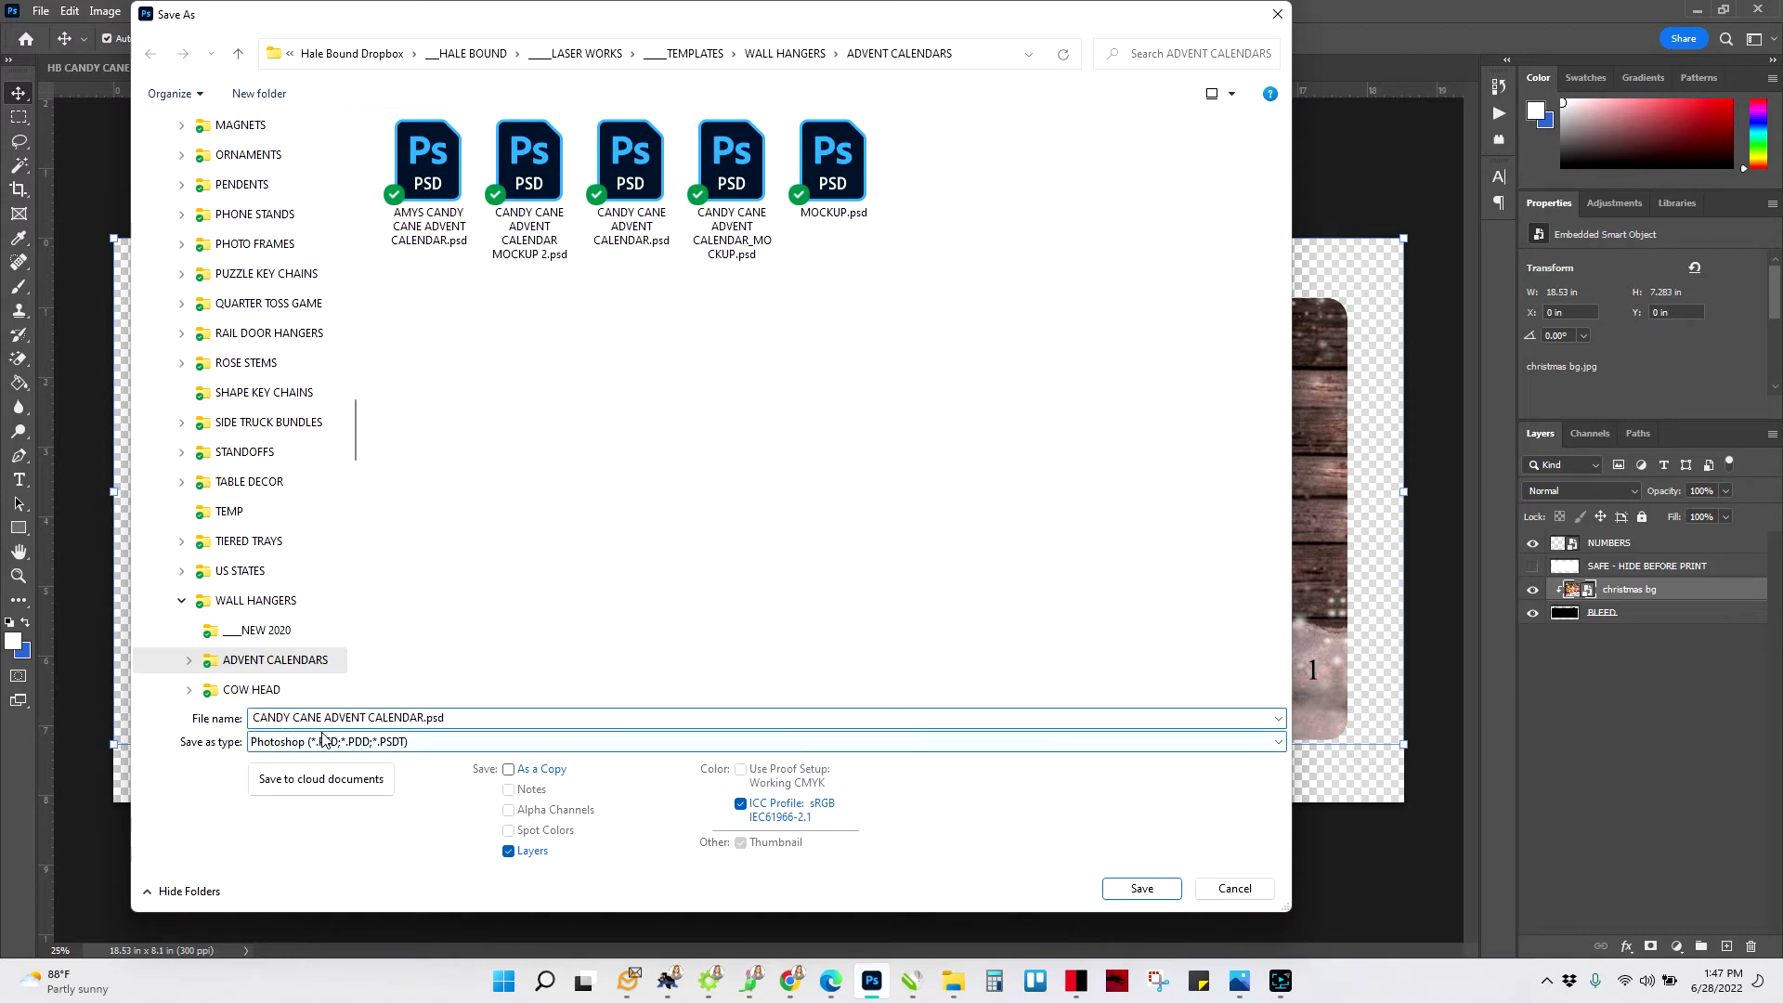
{"action": "type", "text": "__TE"}
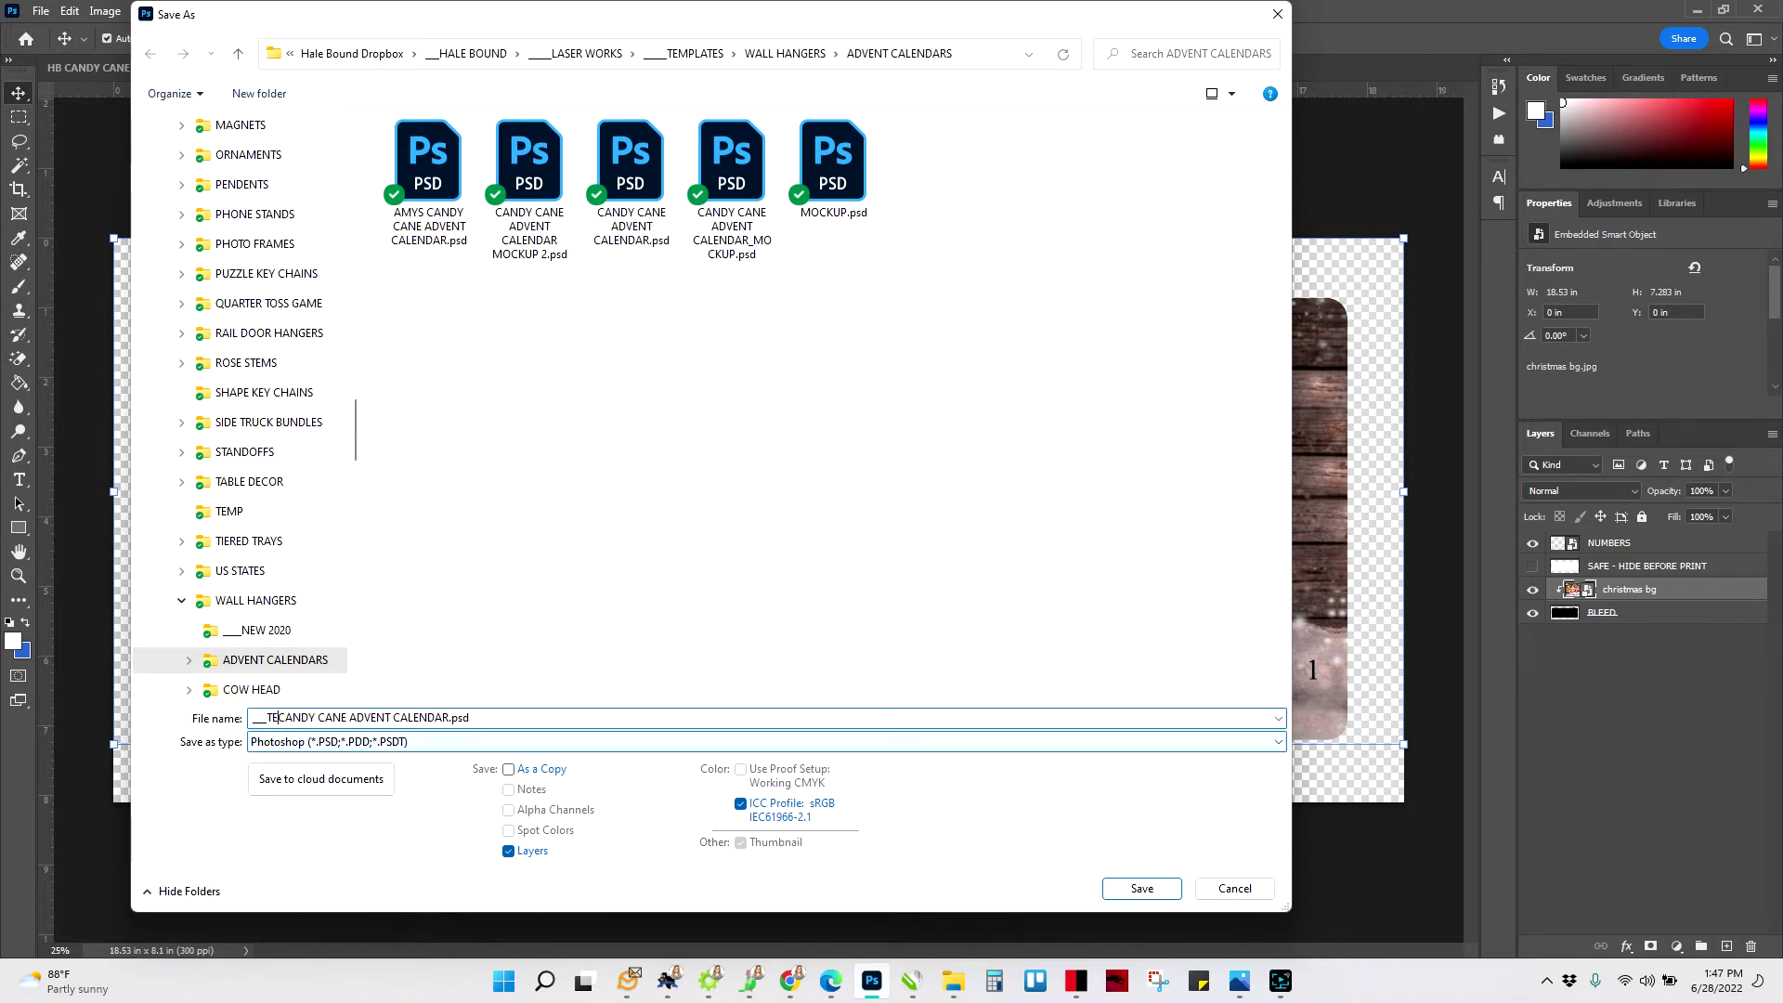
{"action": "type", "text": "MP"}
{"action": "key", "text": "Return"}
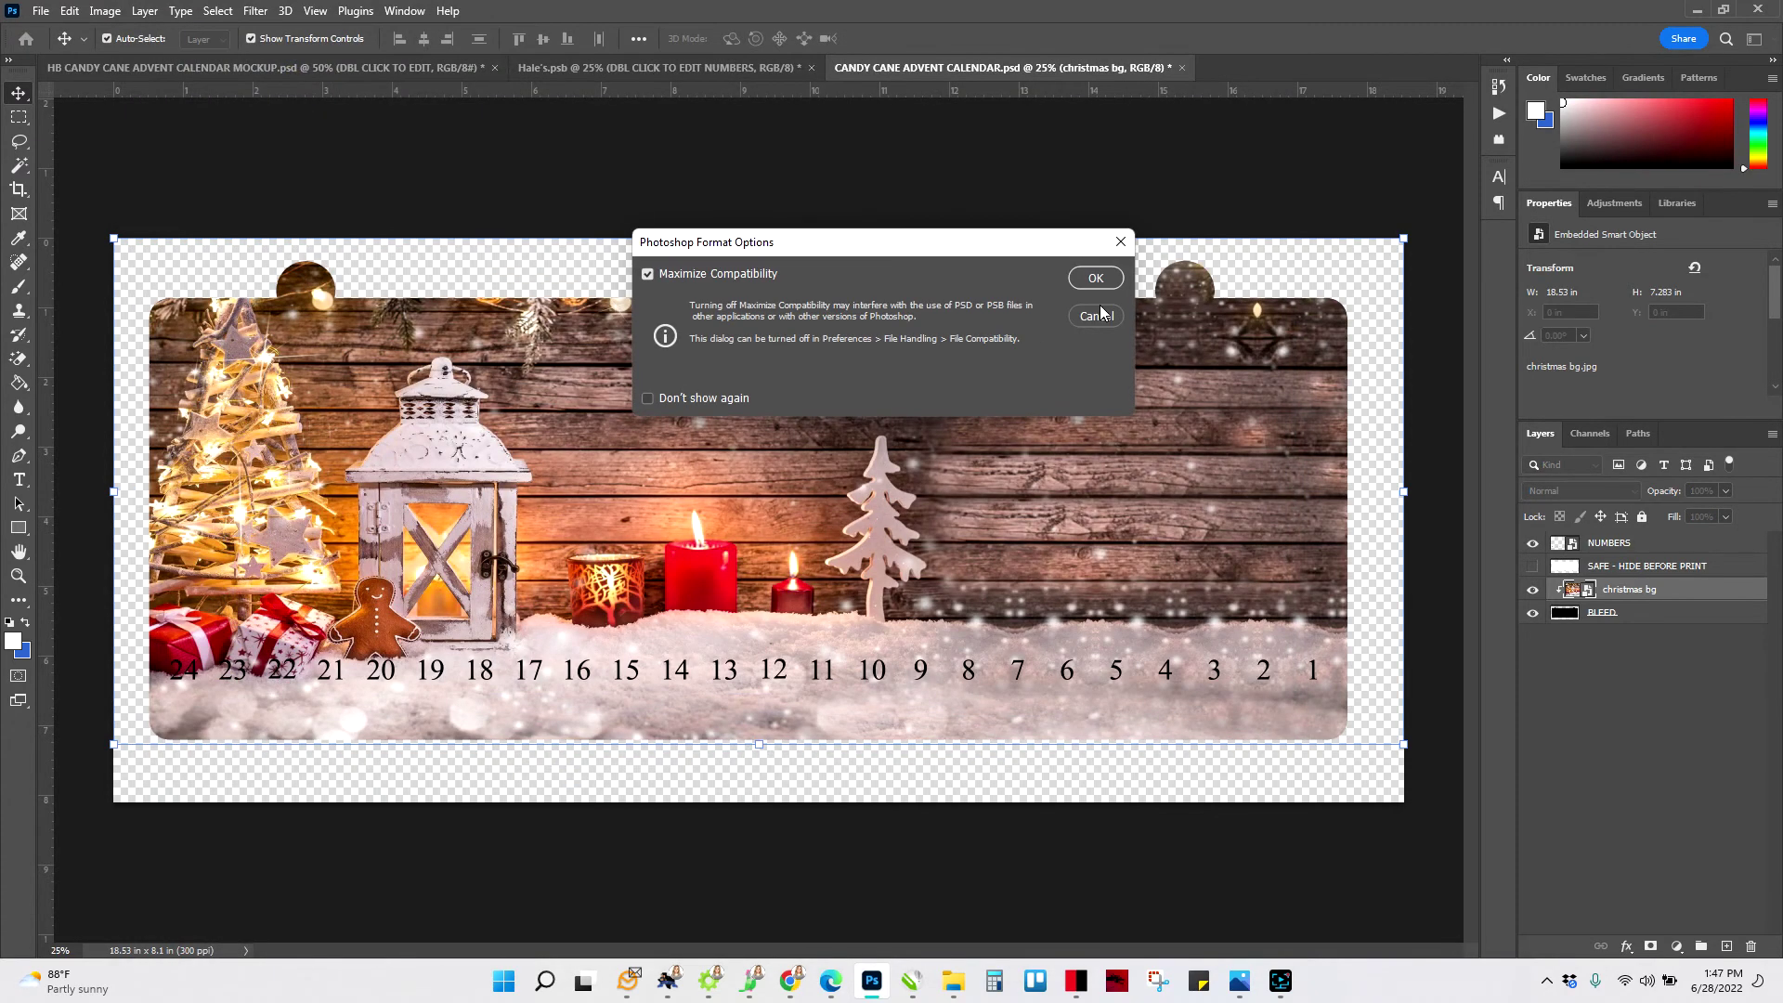
{"action": "left_click", "coordinate": [1111, 276]}
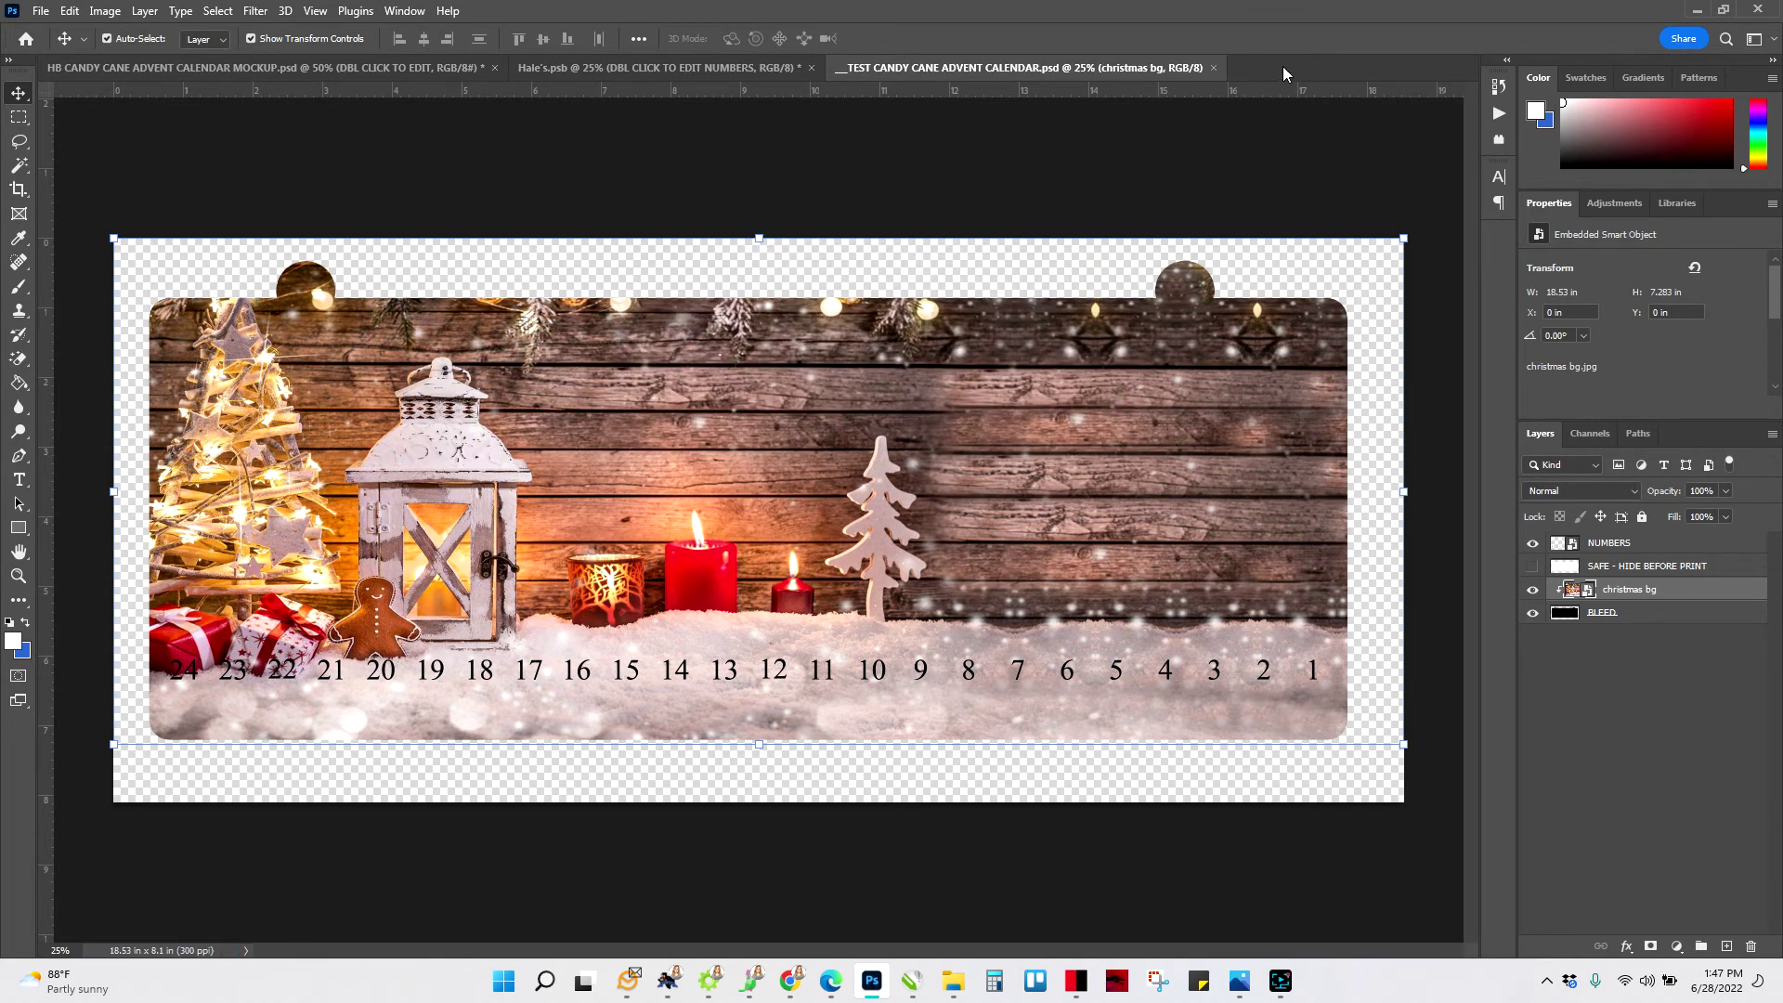
{"action": "left_click", "coordinate": [1214, 68]}
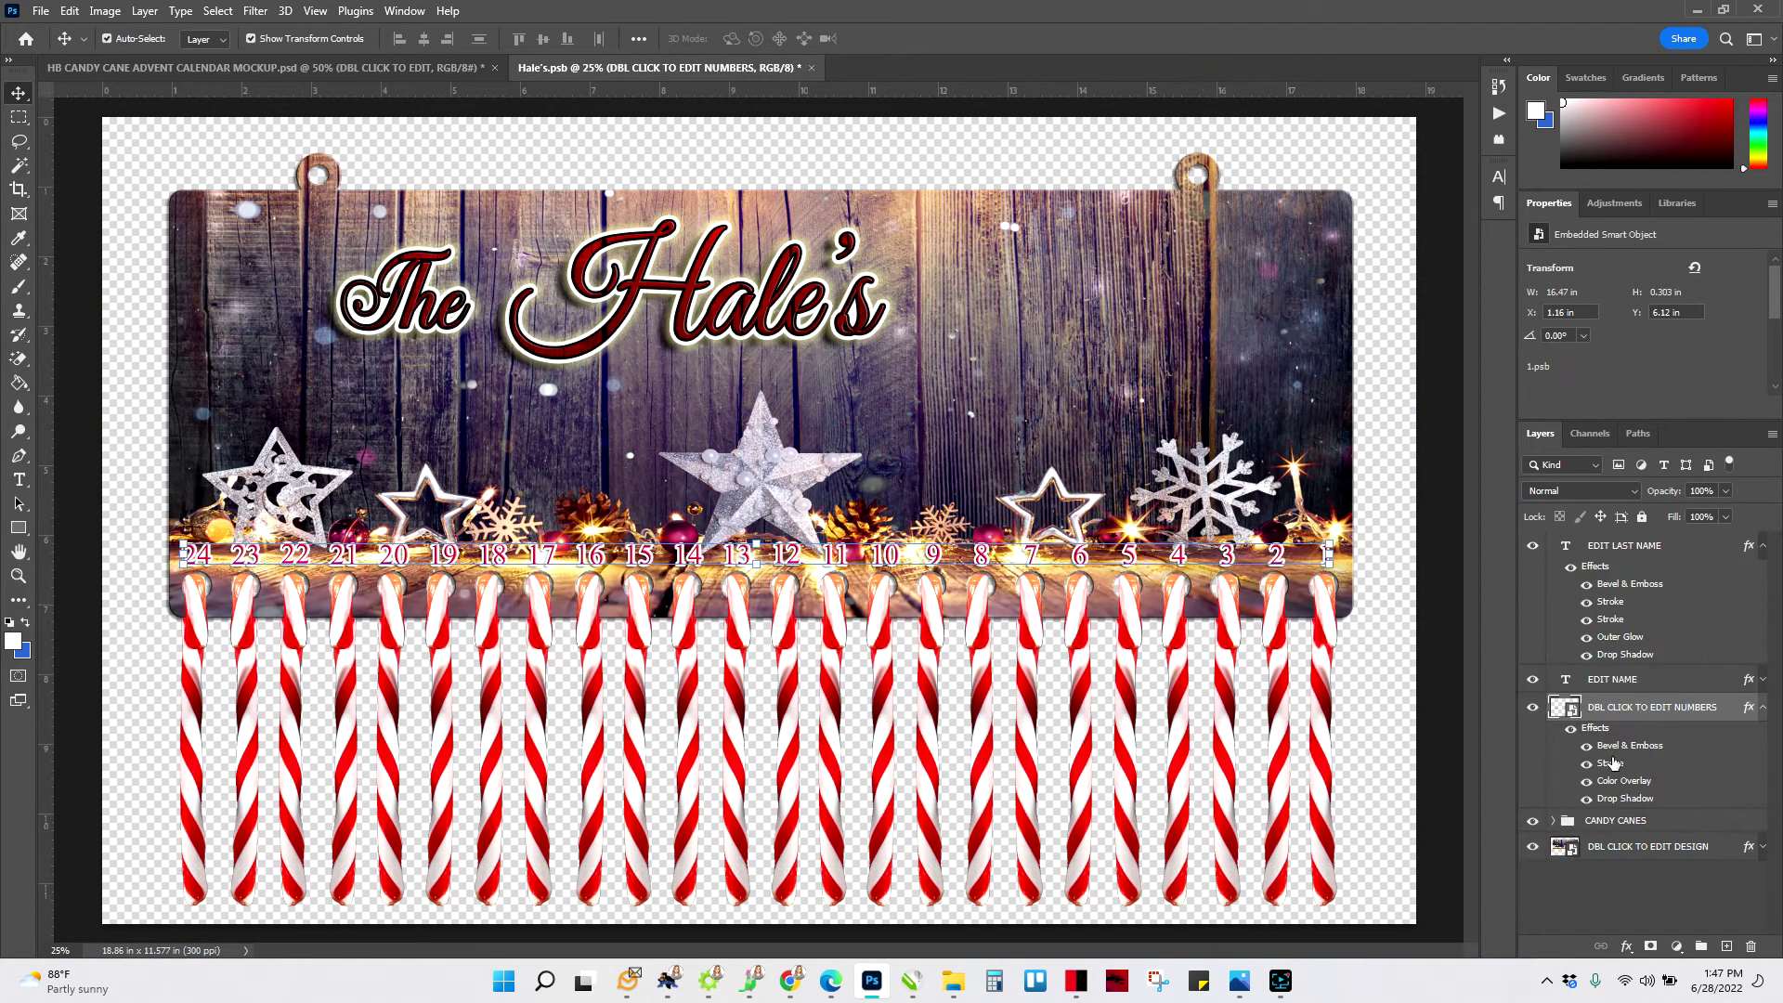
- Open the contents of DBL CLICK TO EDIT DESIGN and place ___TEST CANDY CANE ADVENT CALENDAR.psd as an embedded smart object
{"action": "left_click", "coordinate": [1568, 846]}
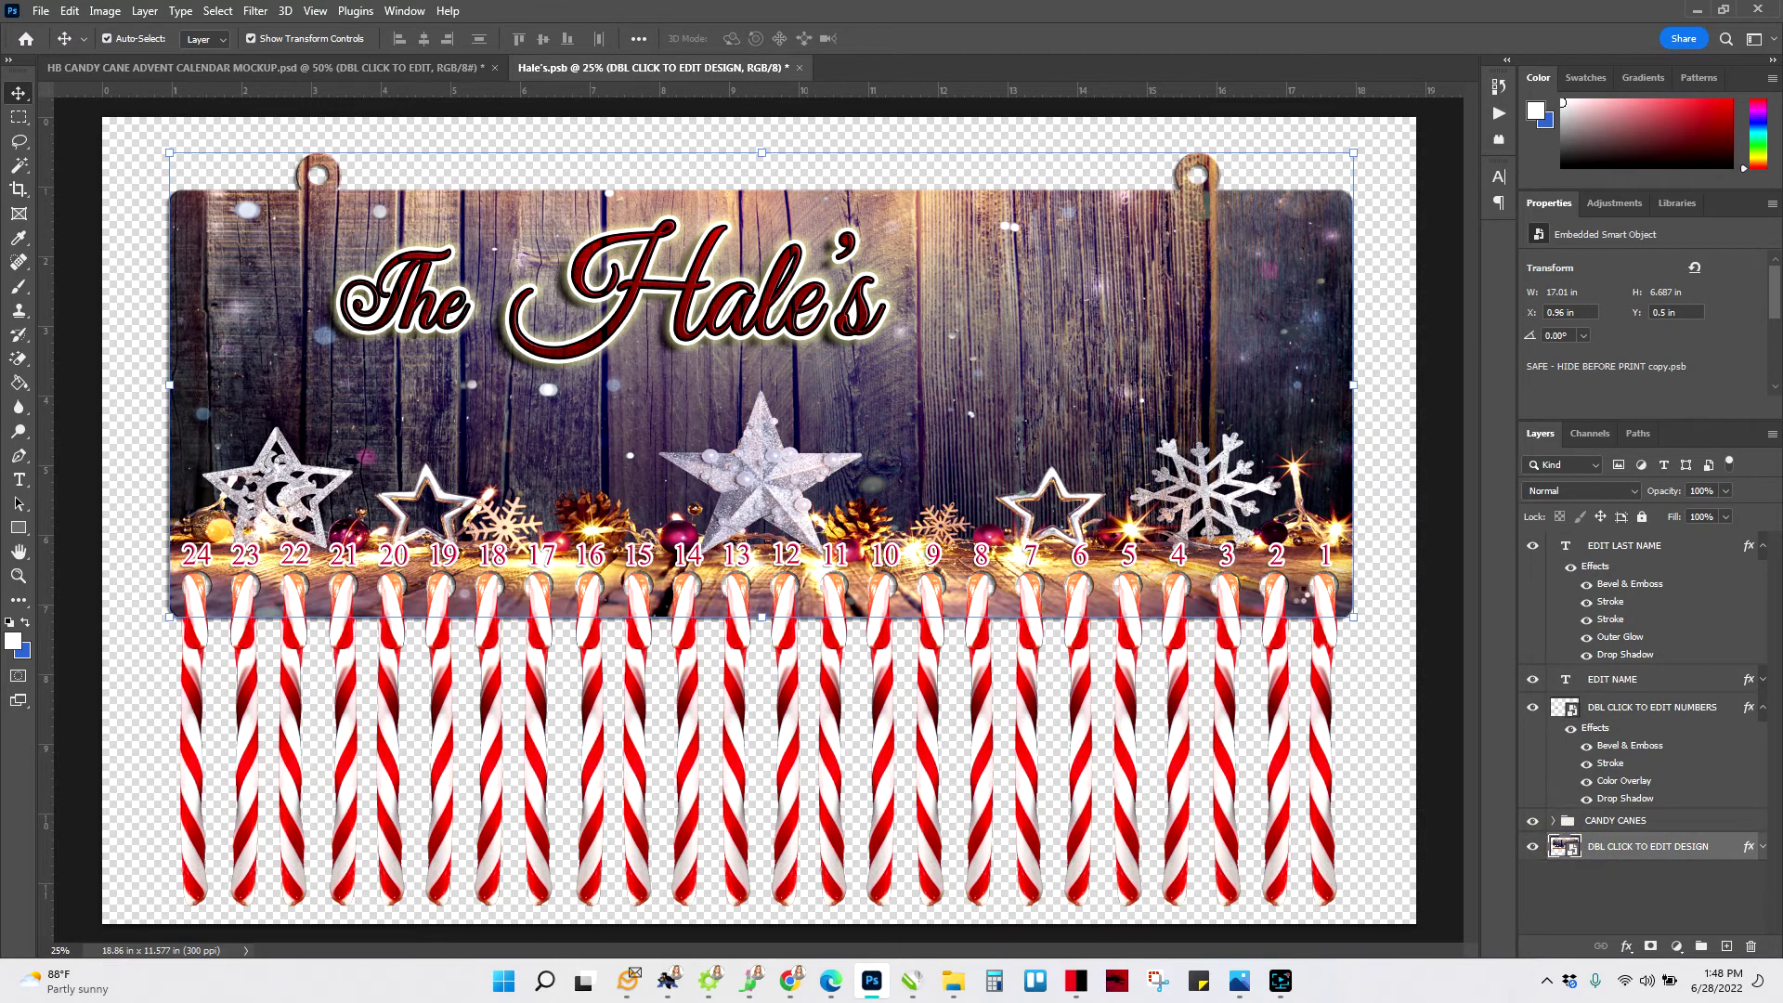
{"action": "double_click", "coordinate": [1566, 846]}
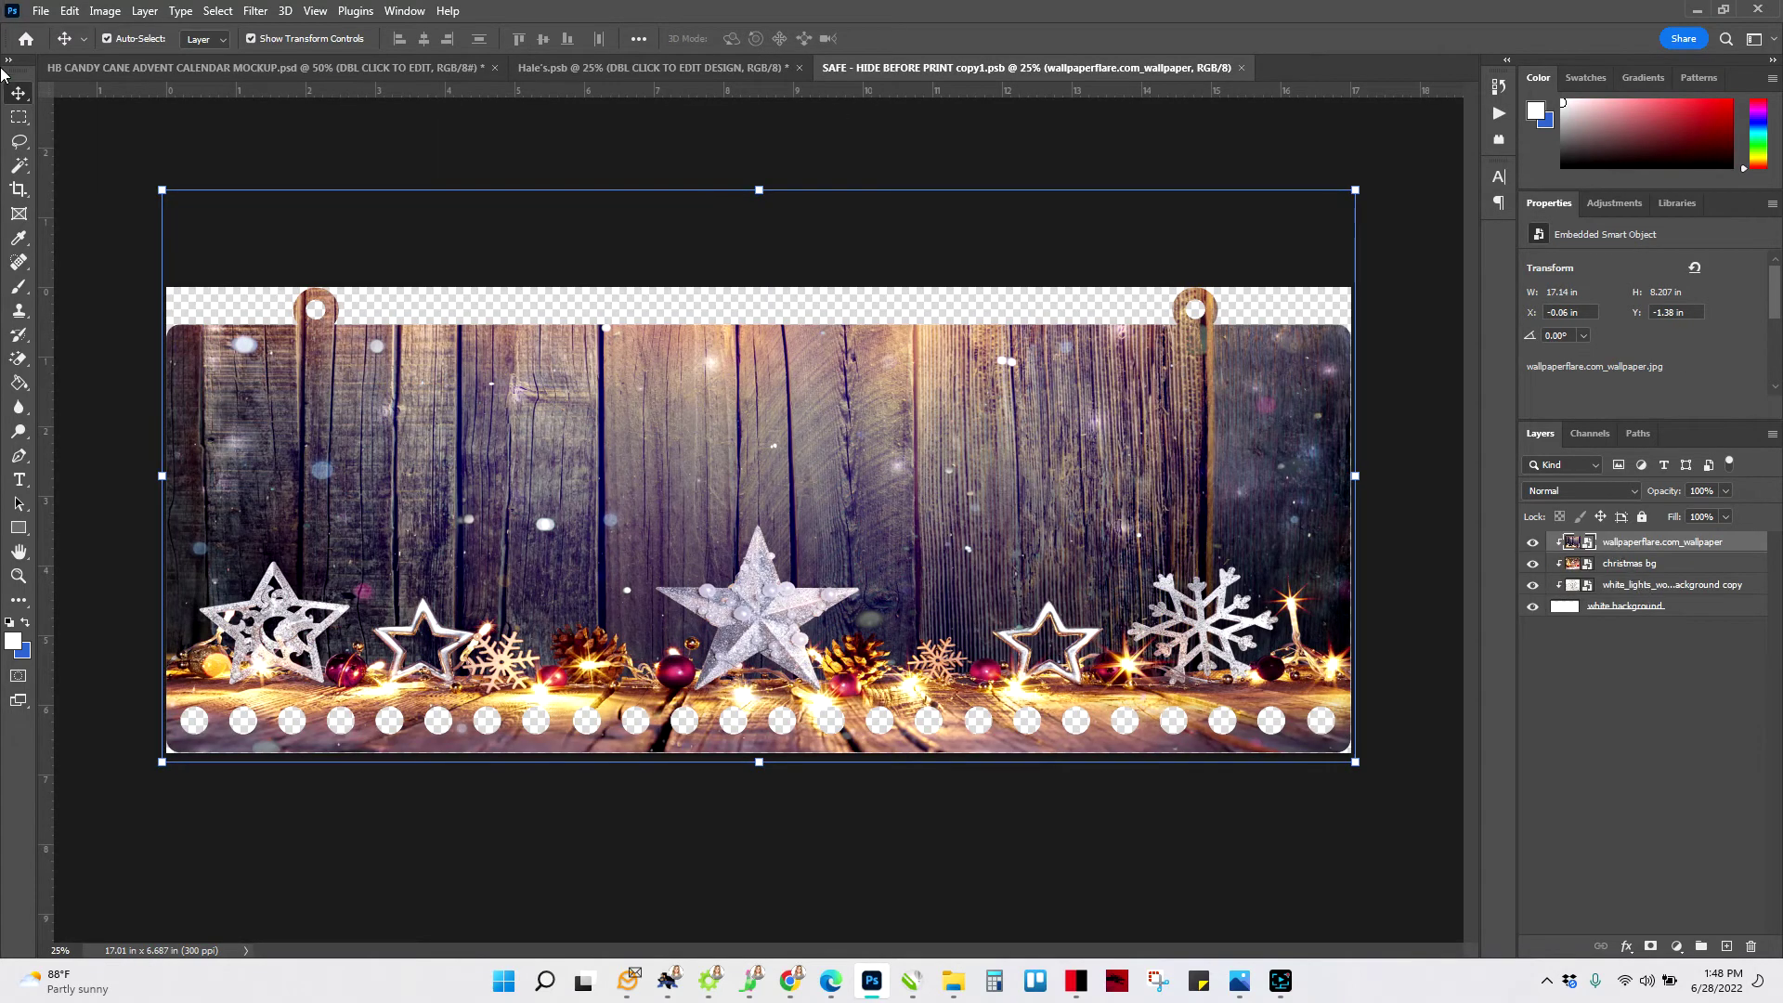
{"action": "left_click", "coordinate": [41, 11]}
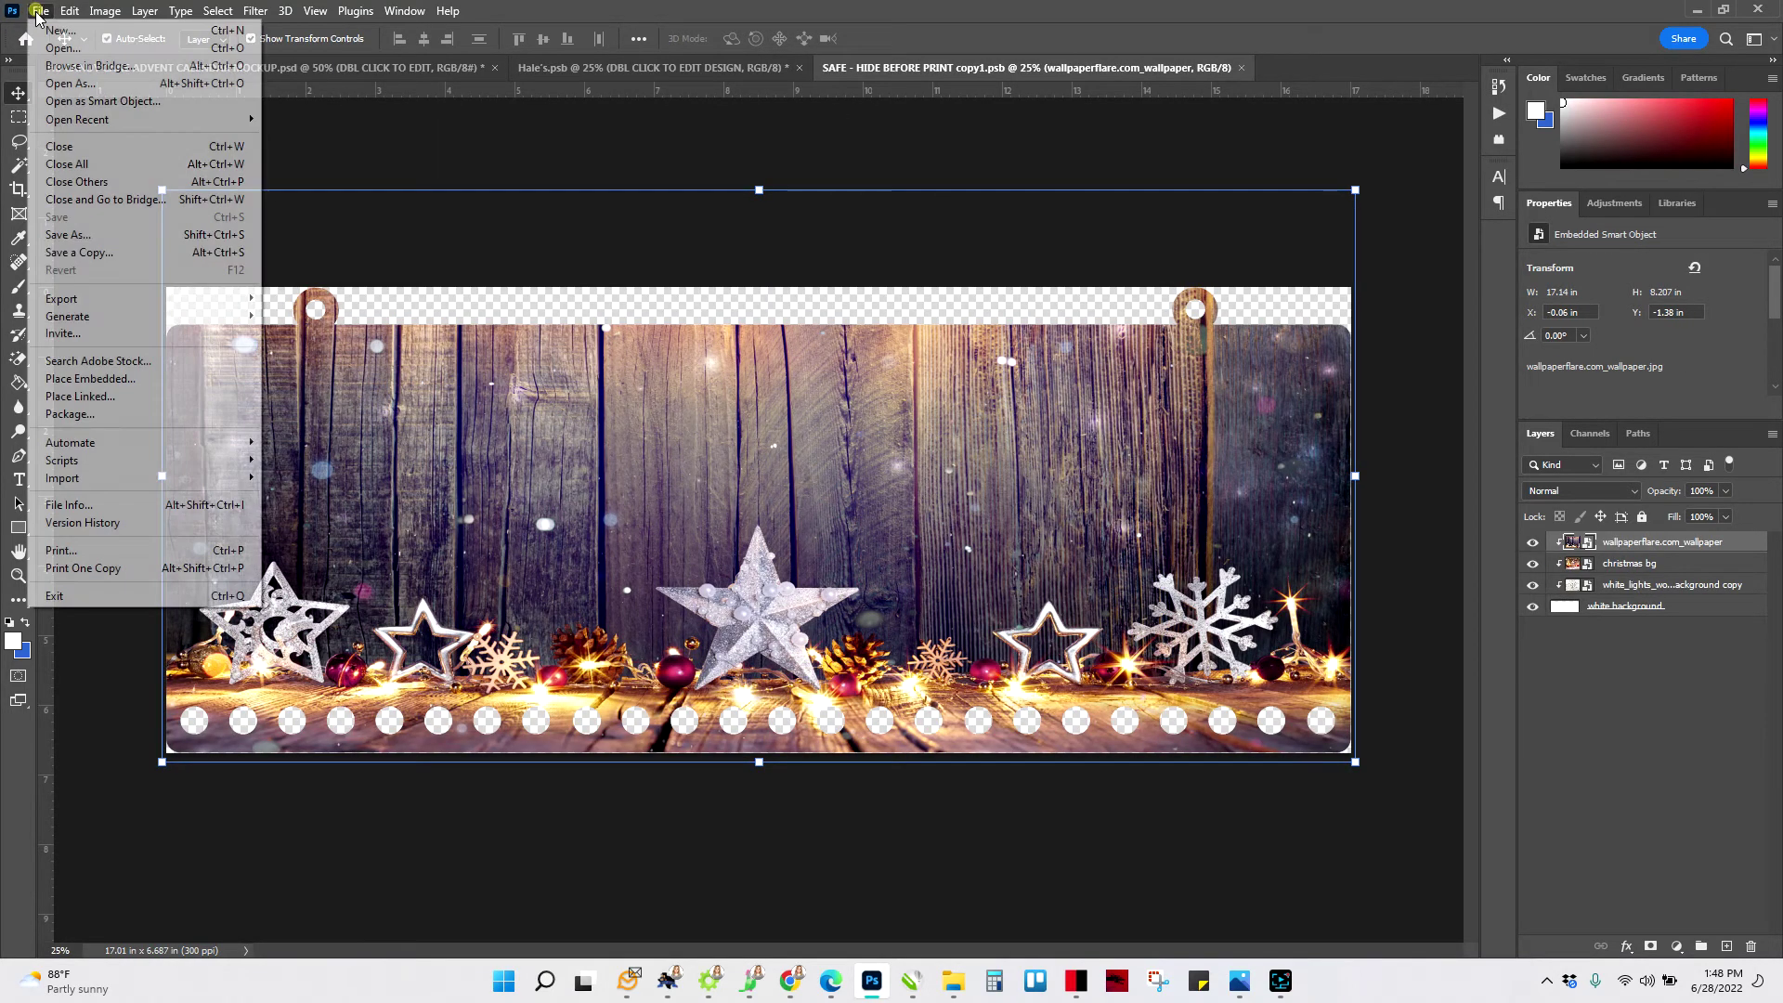
{"action": "left_click", "coordinate": [92, 380]}
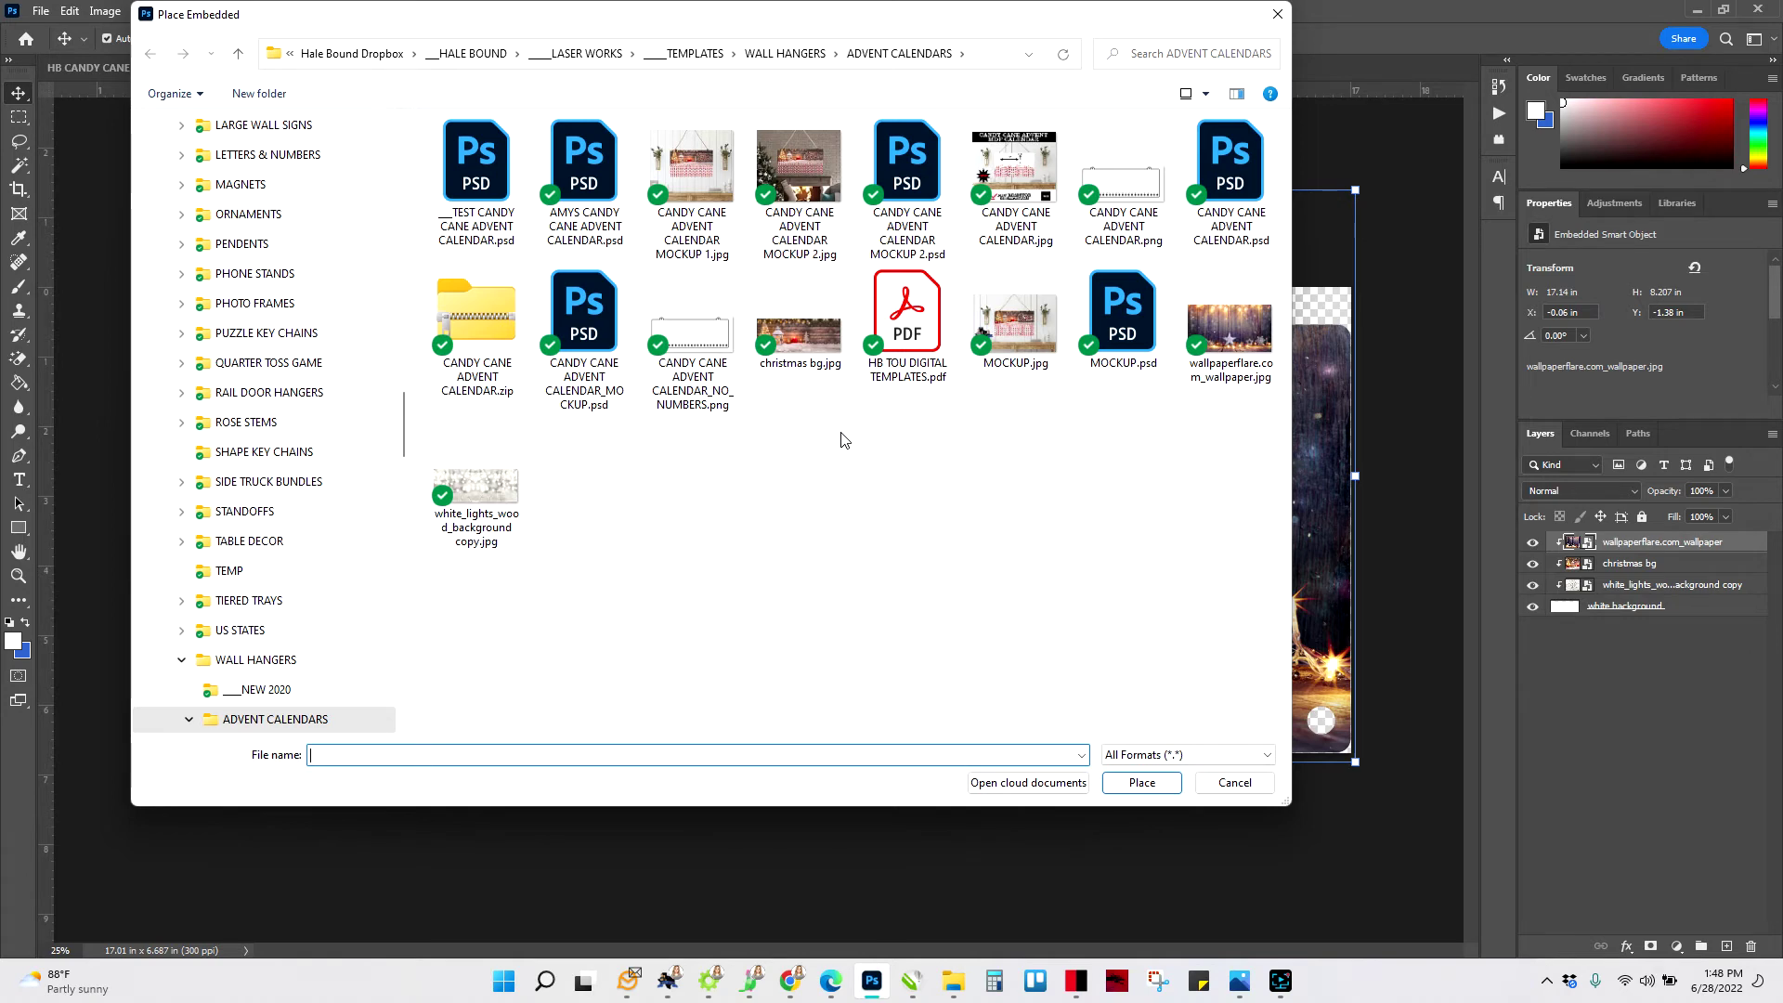
{"action": "left_click", "coordinate": [475, 183]}
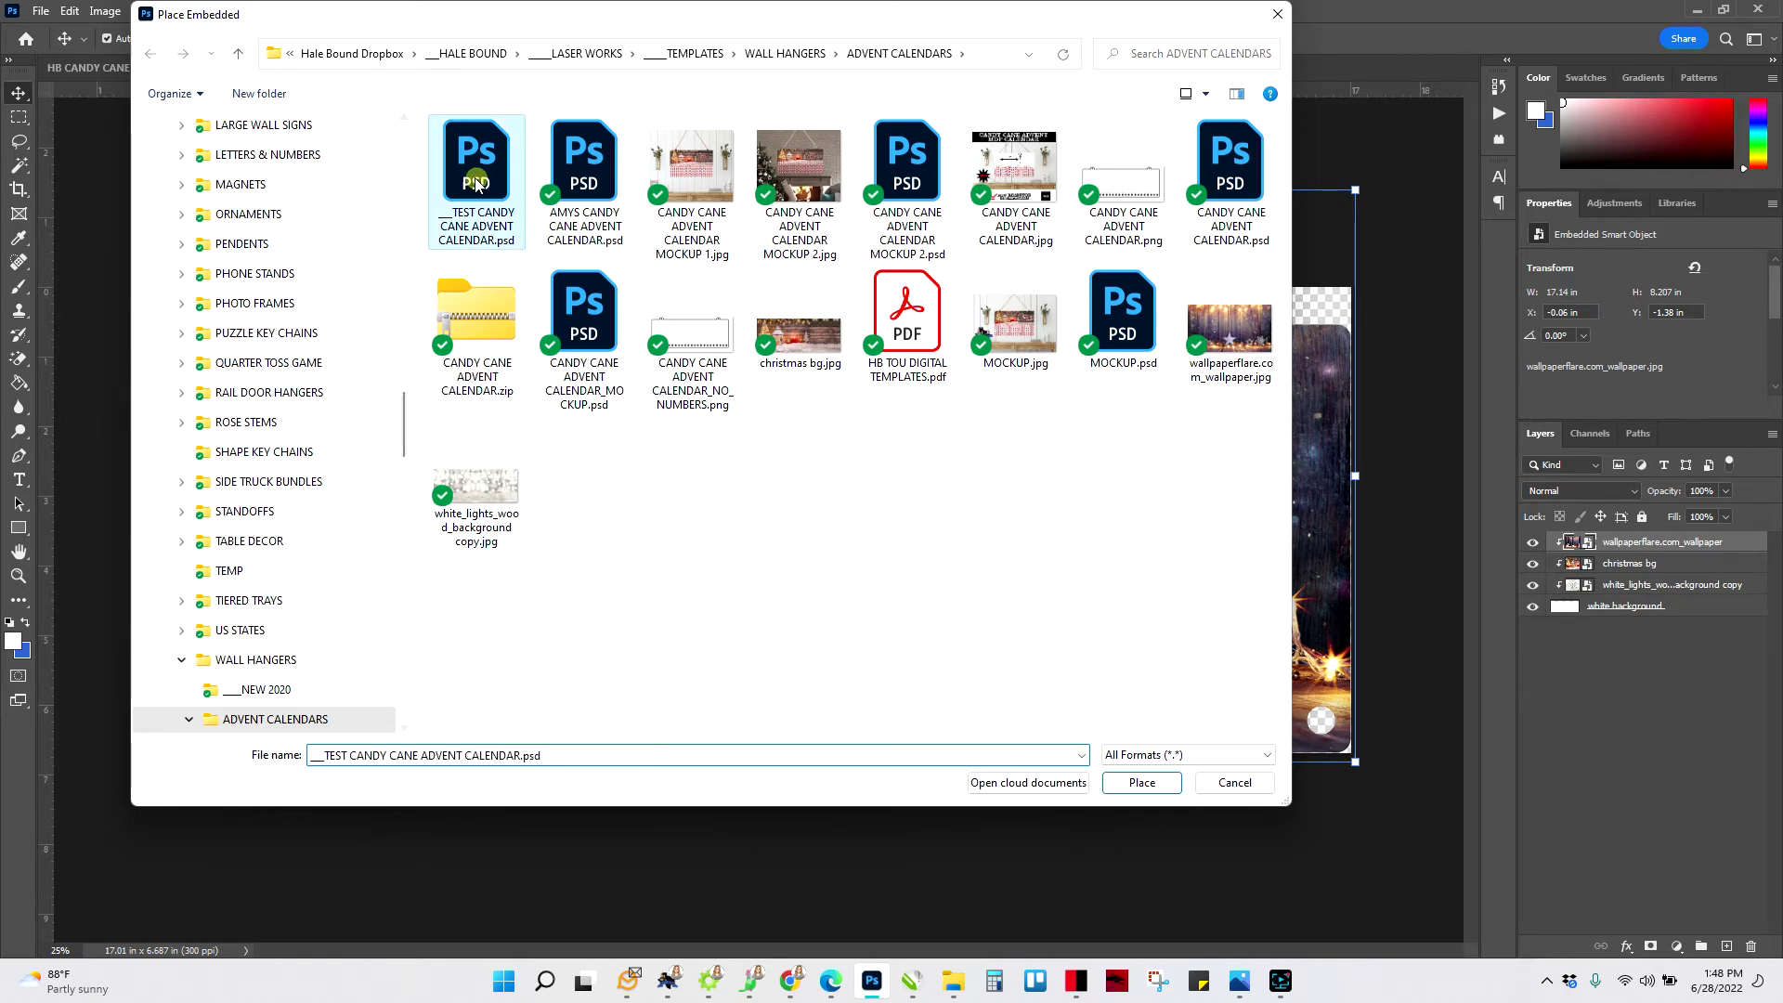
{"action": "double_click", "coordinate": [476, 183]}
- Scale the placed test calendar to about 98.3% width and 99% height and position it over the sign shape
{"action": "left_click_drag", "start_coordinate": [708, 420], "coordinate": [622, 397]}
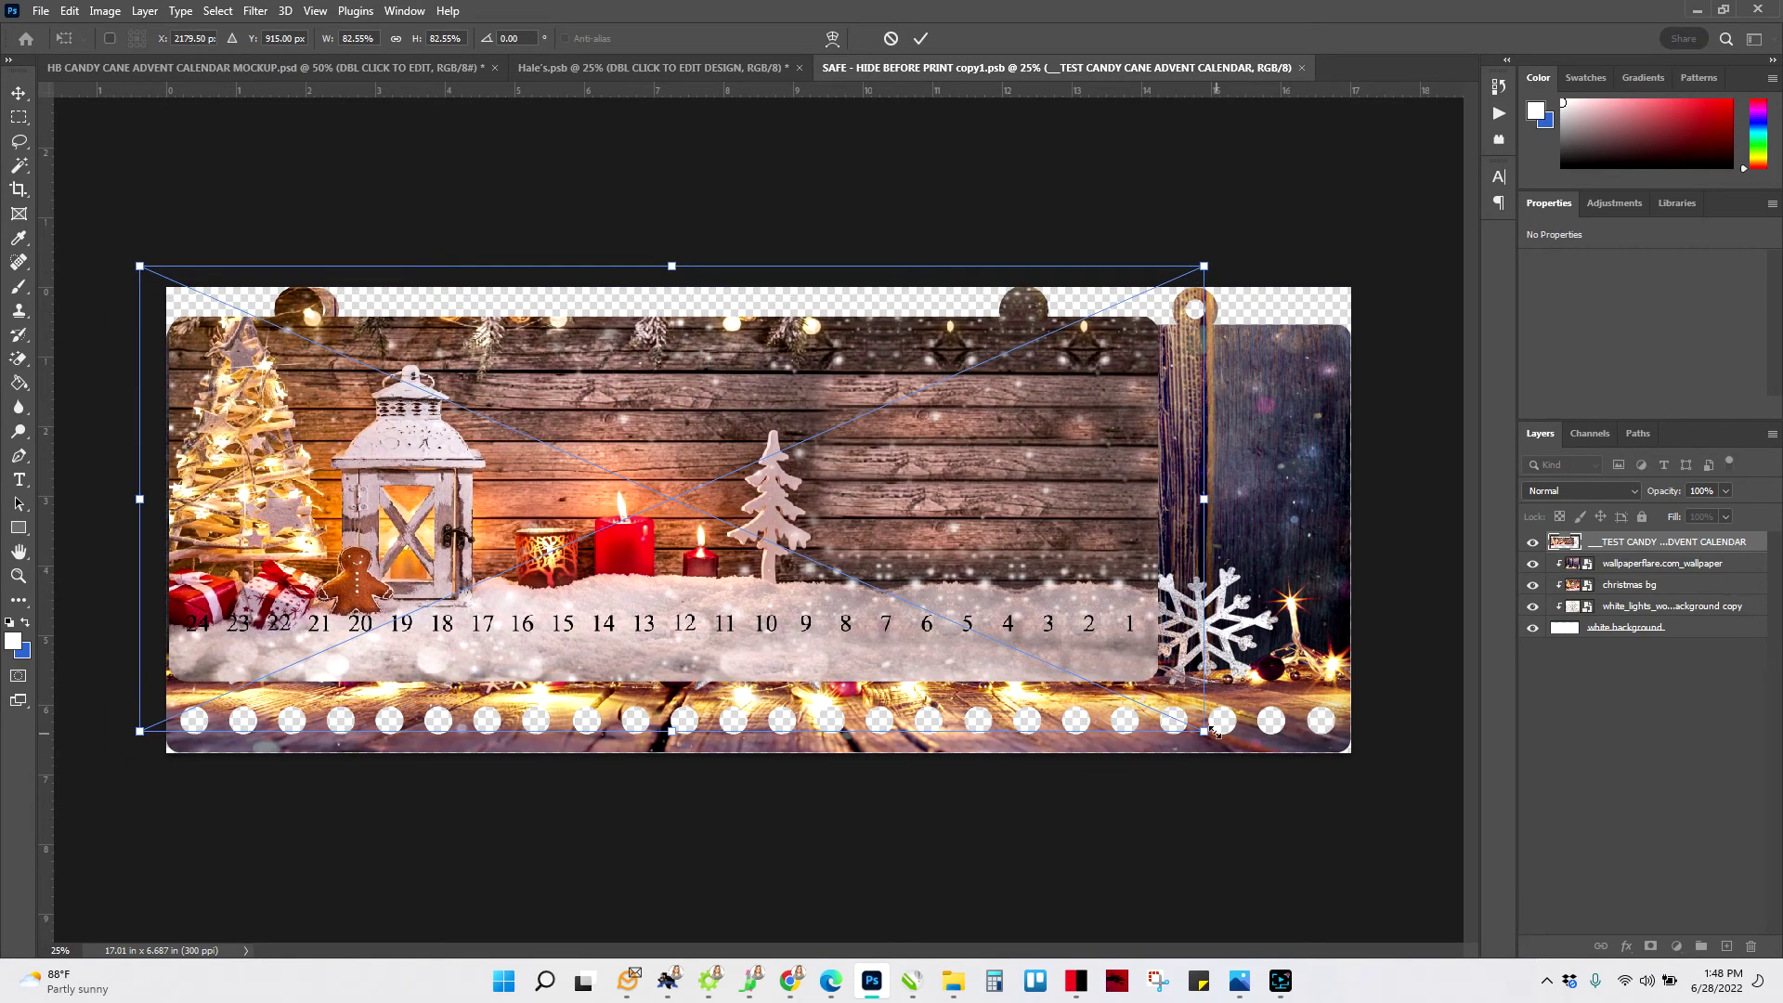
{"action": "left_click_drag", "start_coordinate": [1205, 732], "coordinate": [1410, 825]}
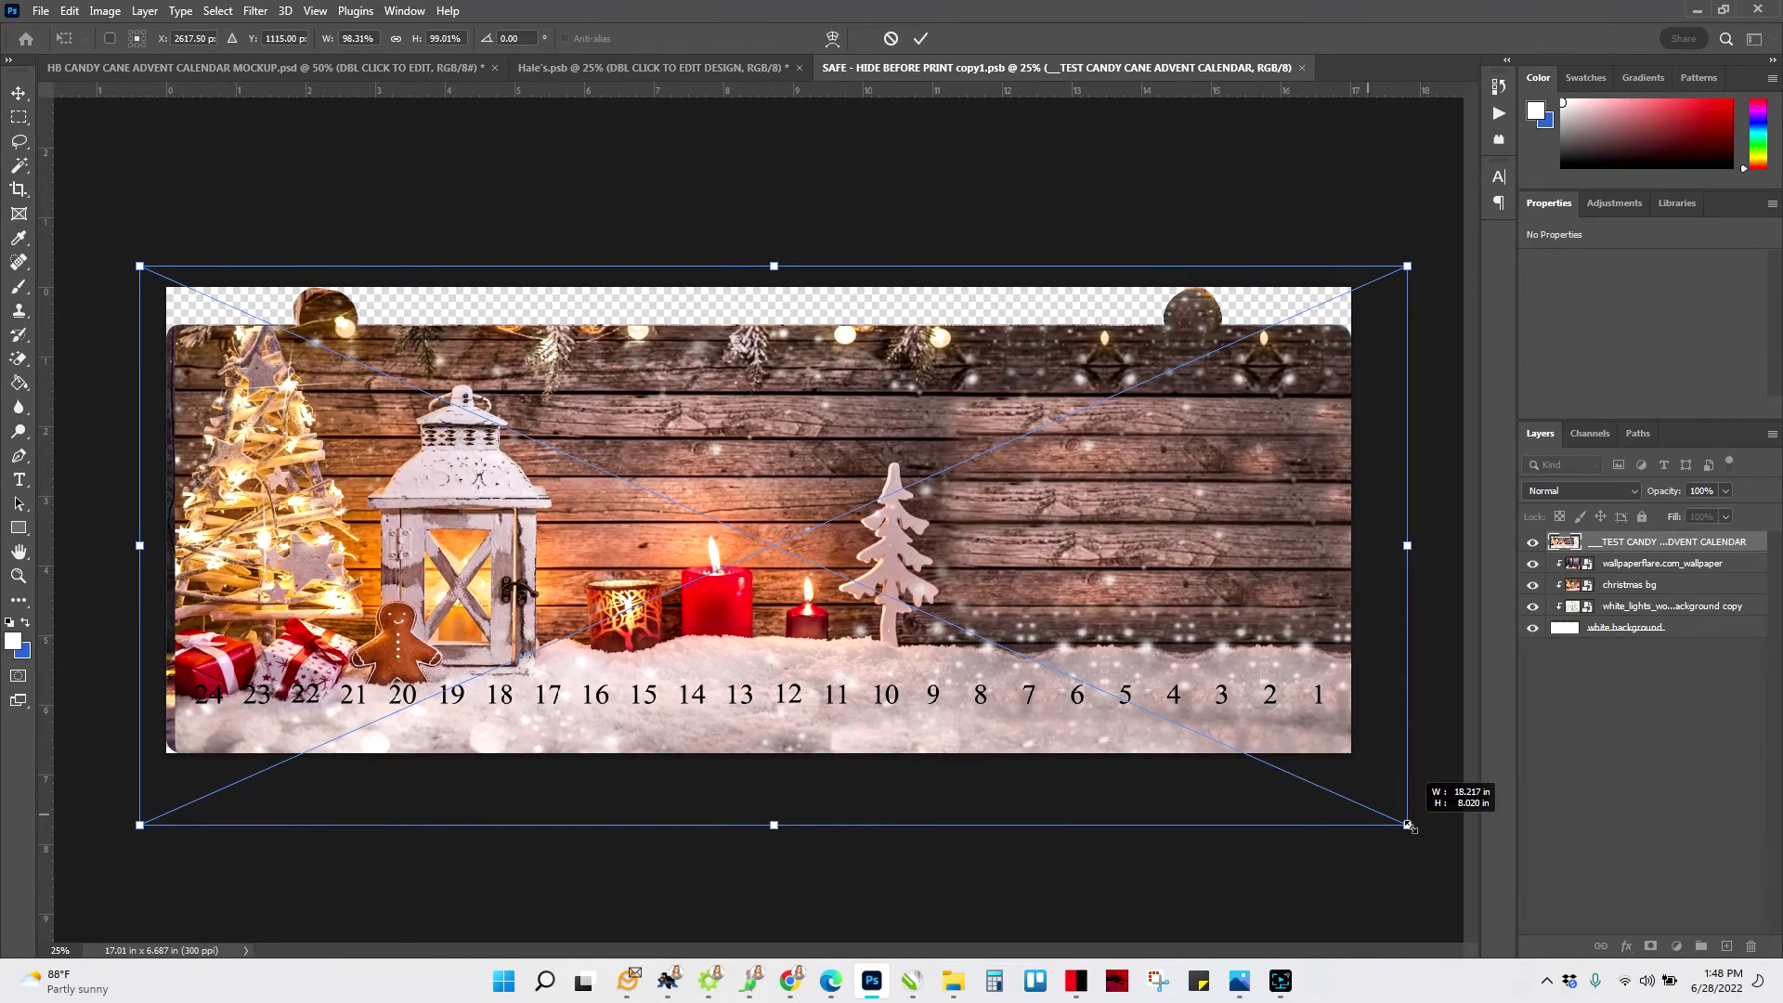
{"action": "left_click_drag", "start_coordinate": [869, 647], "coordinate": [854, 637]}
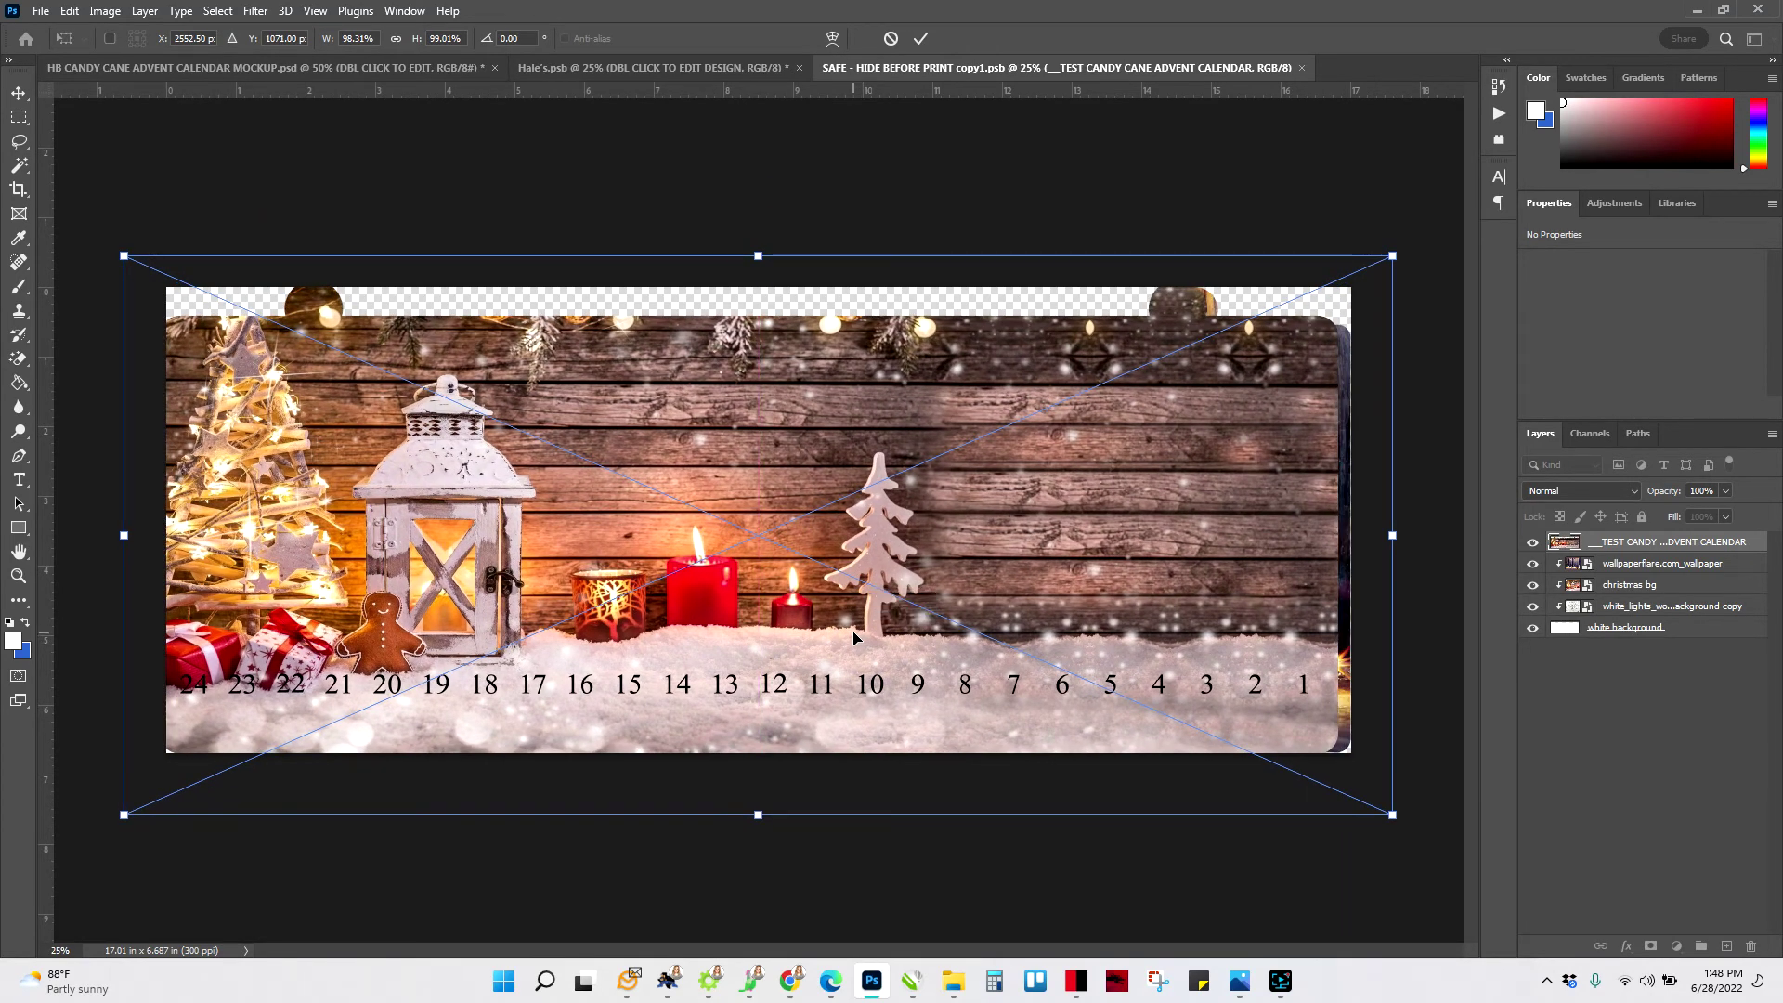
{"action": "key", "text": "Return"}
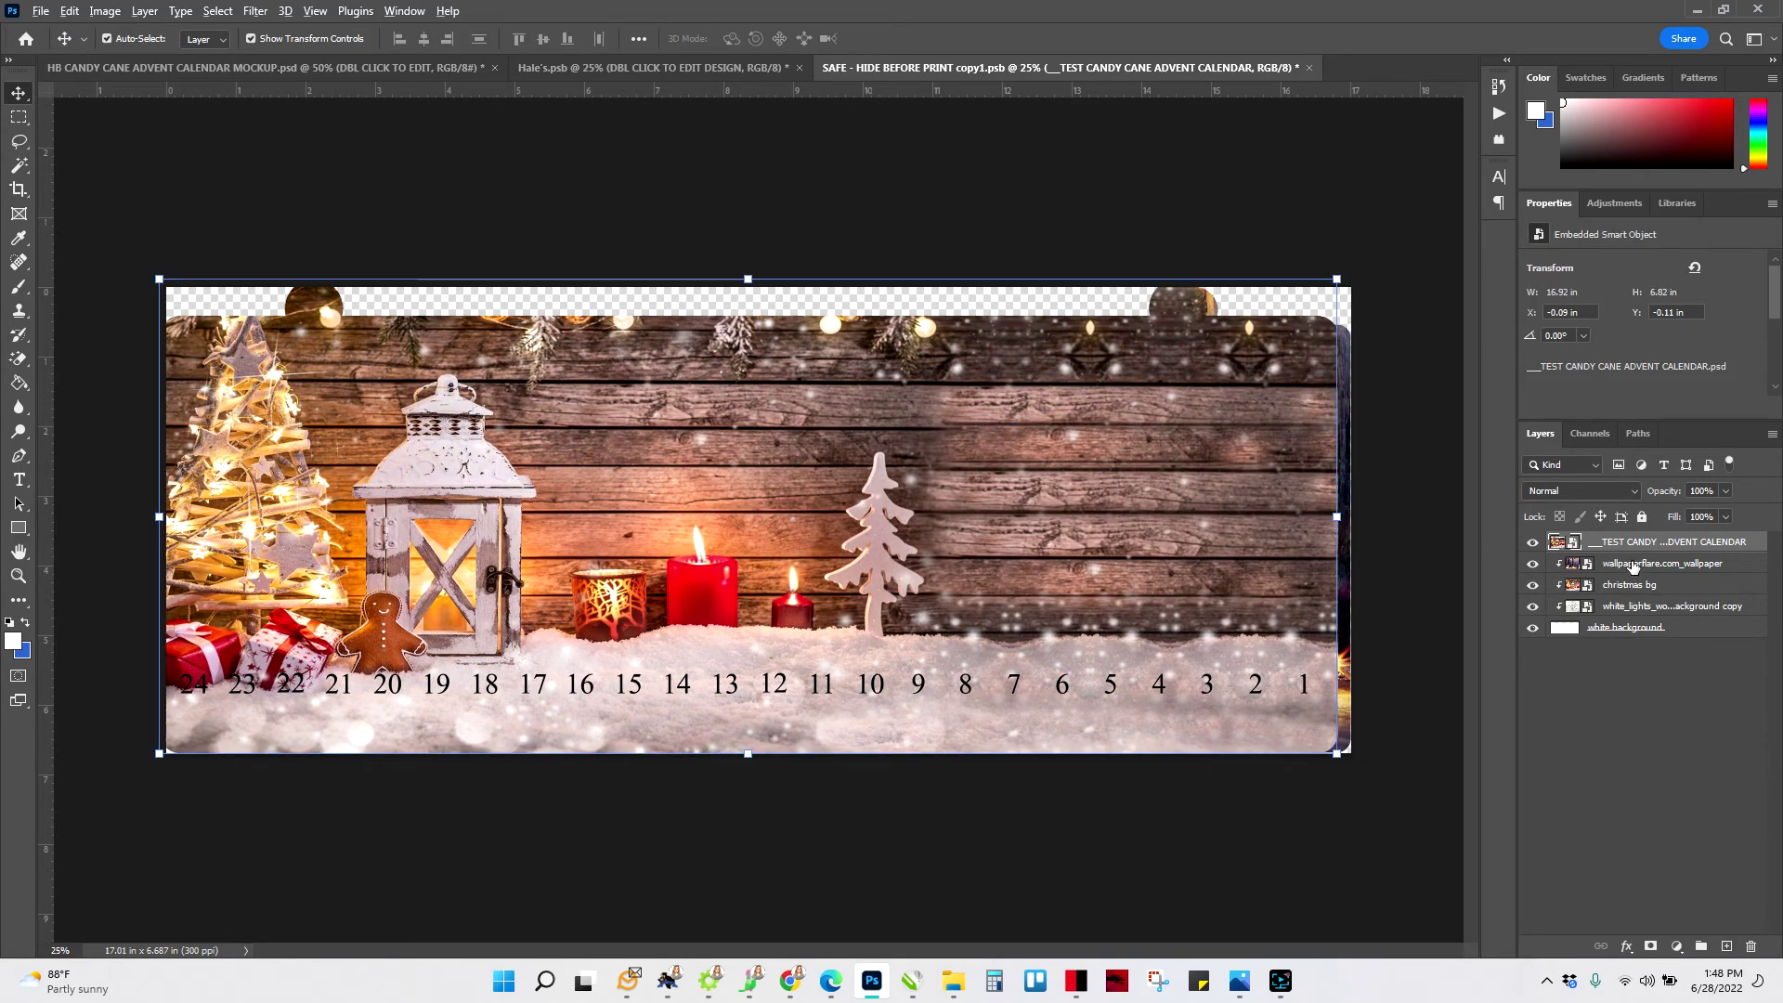
- Clip the test calendar layer to the white background shape and stretch it to about 17 in wide, aligned with the sign's side edges
{"action": "left_click", "coordinate": [1621, 551], "text": "alt"}
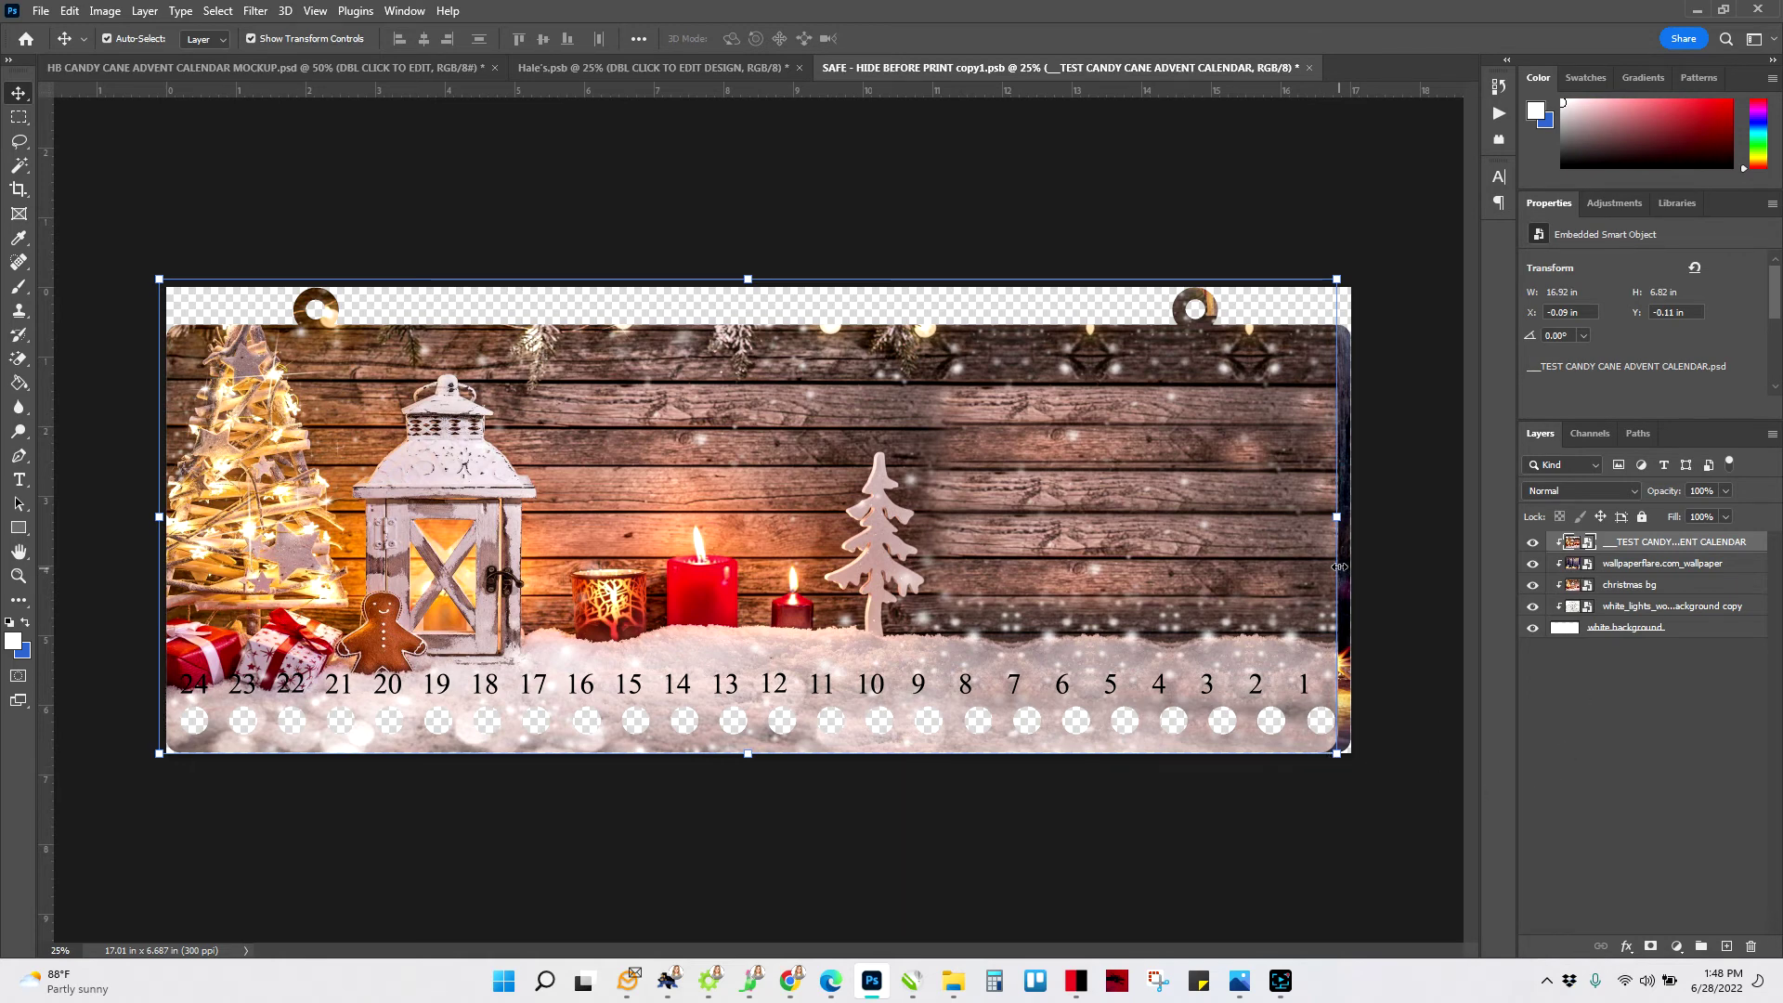
{"action": "left_click_drag", "start_coordinate": [1338, 517], "coordinate": [1400, 493]}
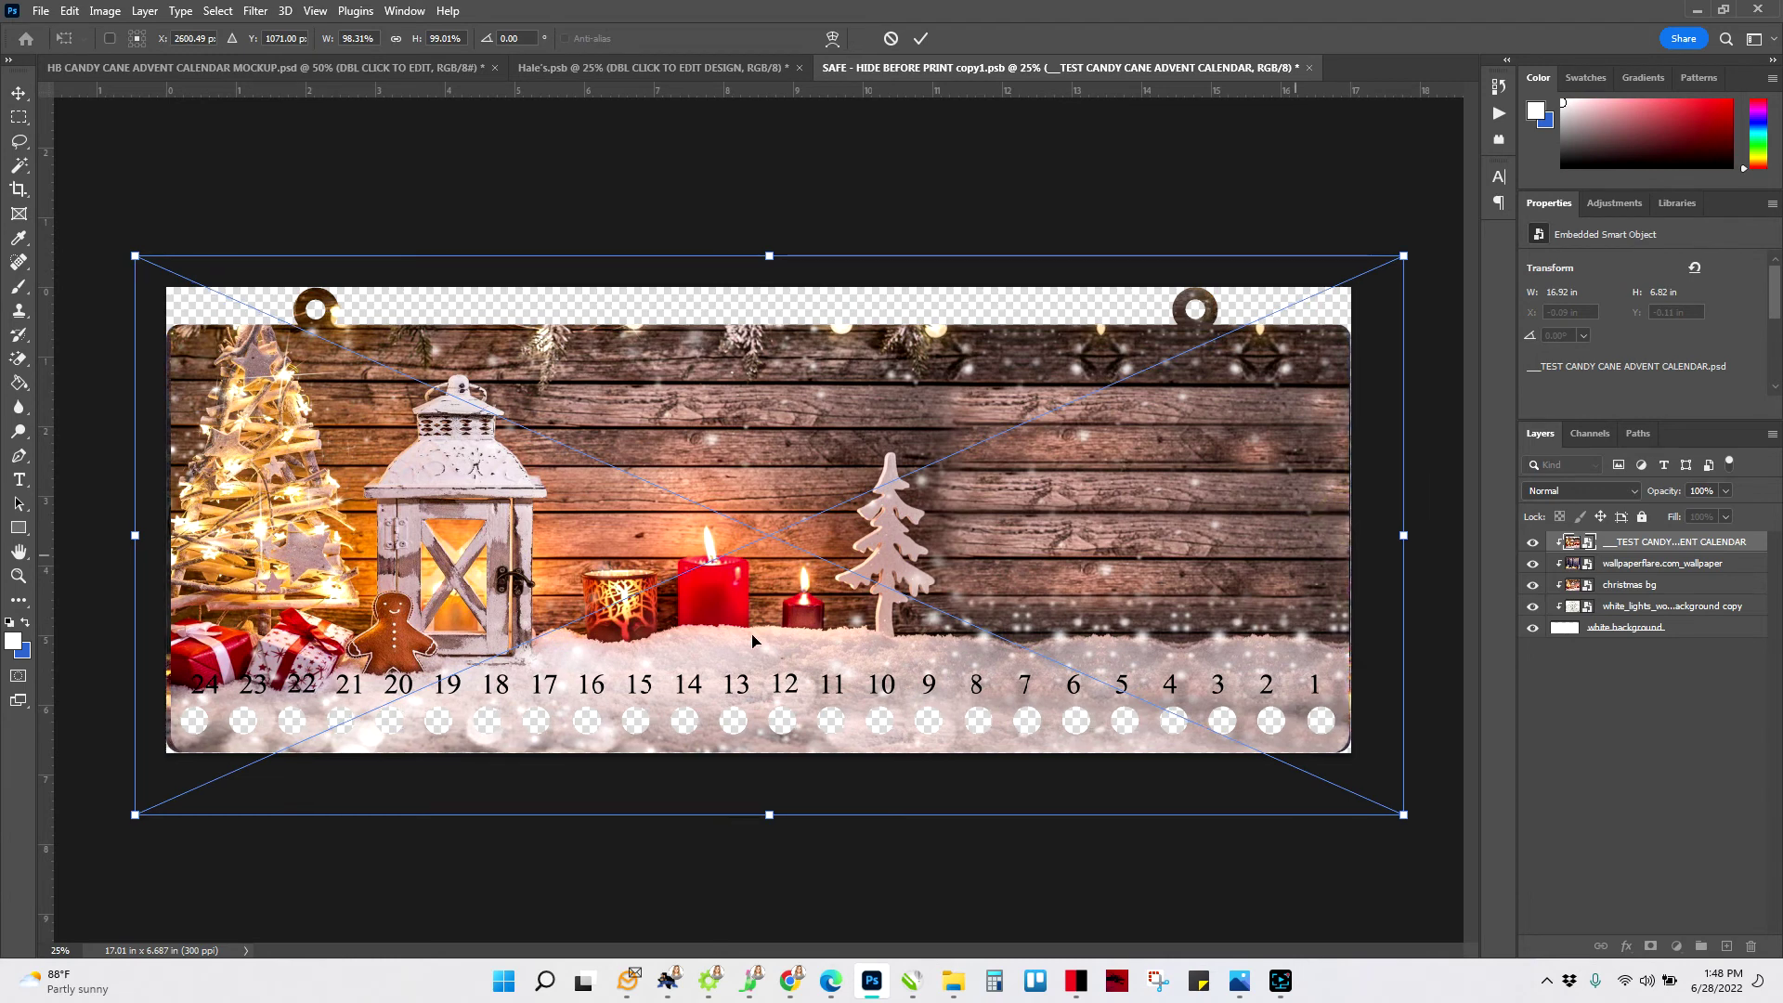
{"action": "left_click_drag", "start_coordinate": [135, 535], "coordinate": [130, 531]}
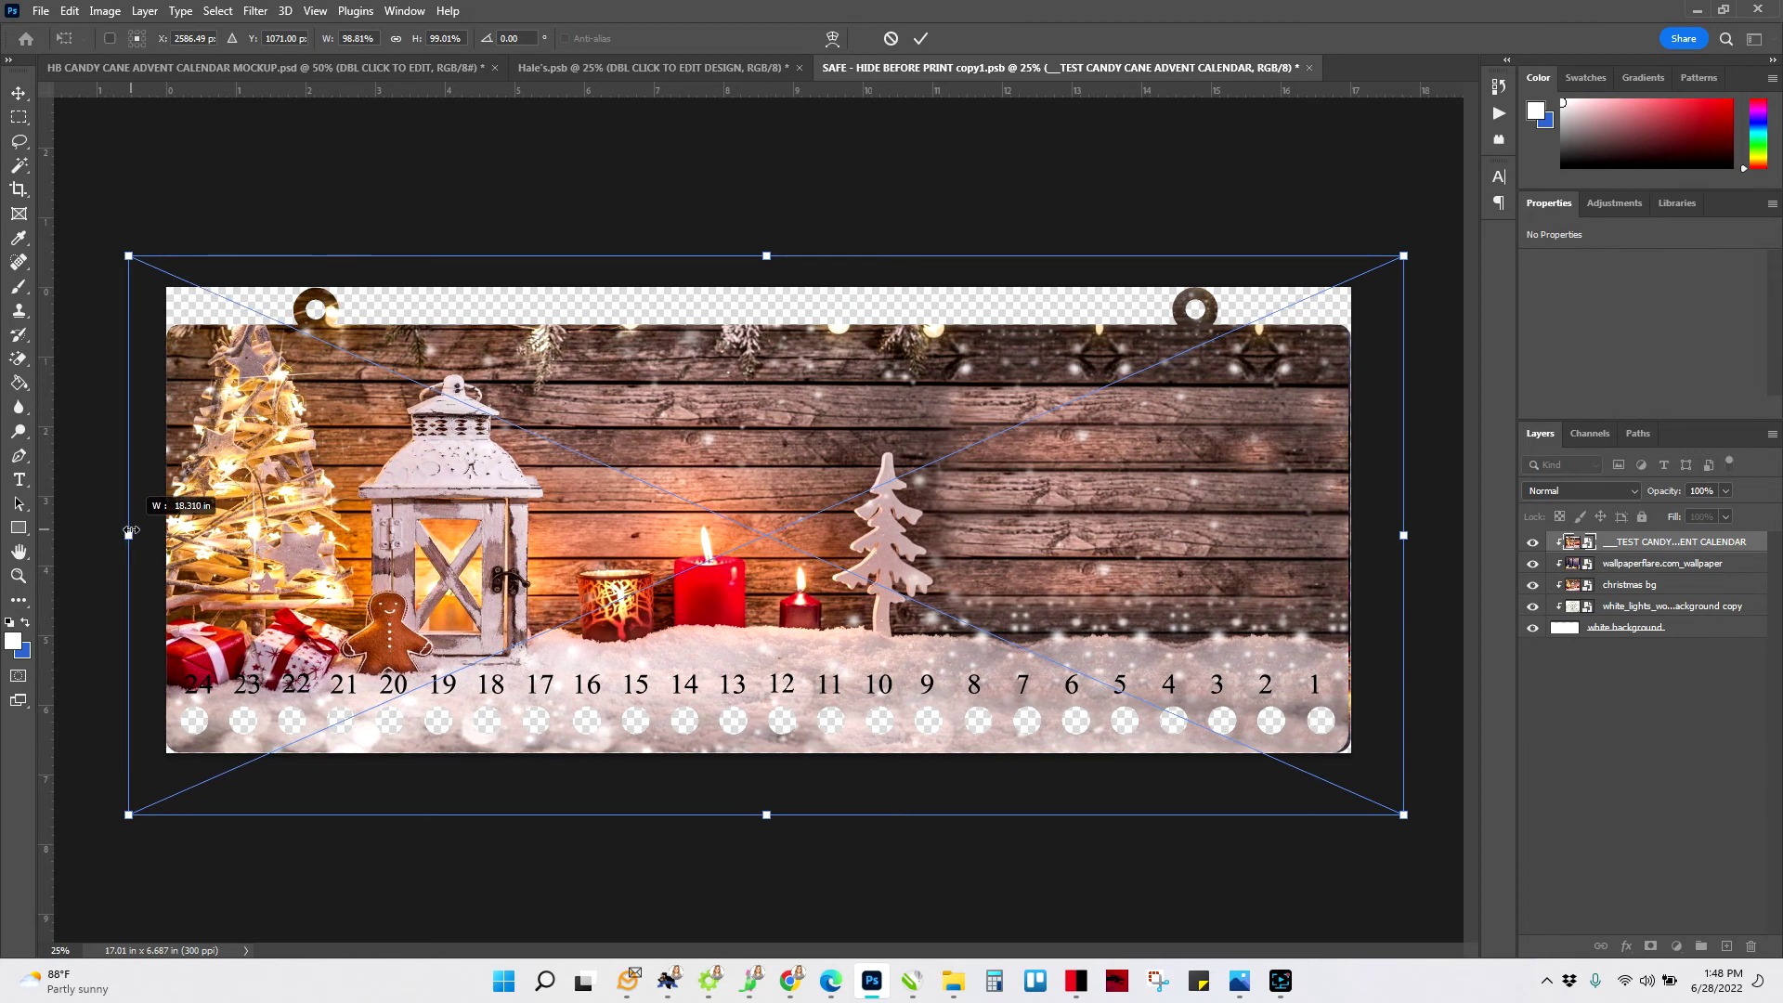
{"action": "left_click_drag", "start_coordinate": [1212, 518], "coordinate": [1212, 524]}
{"action": "key", "text": "Return"}
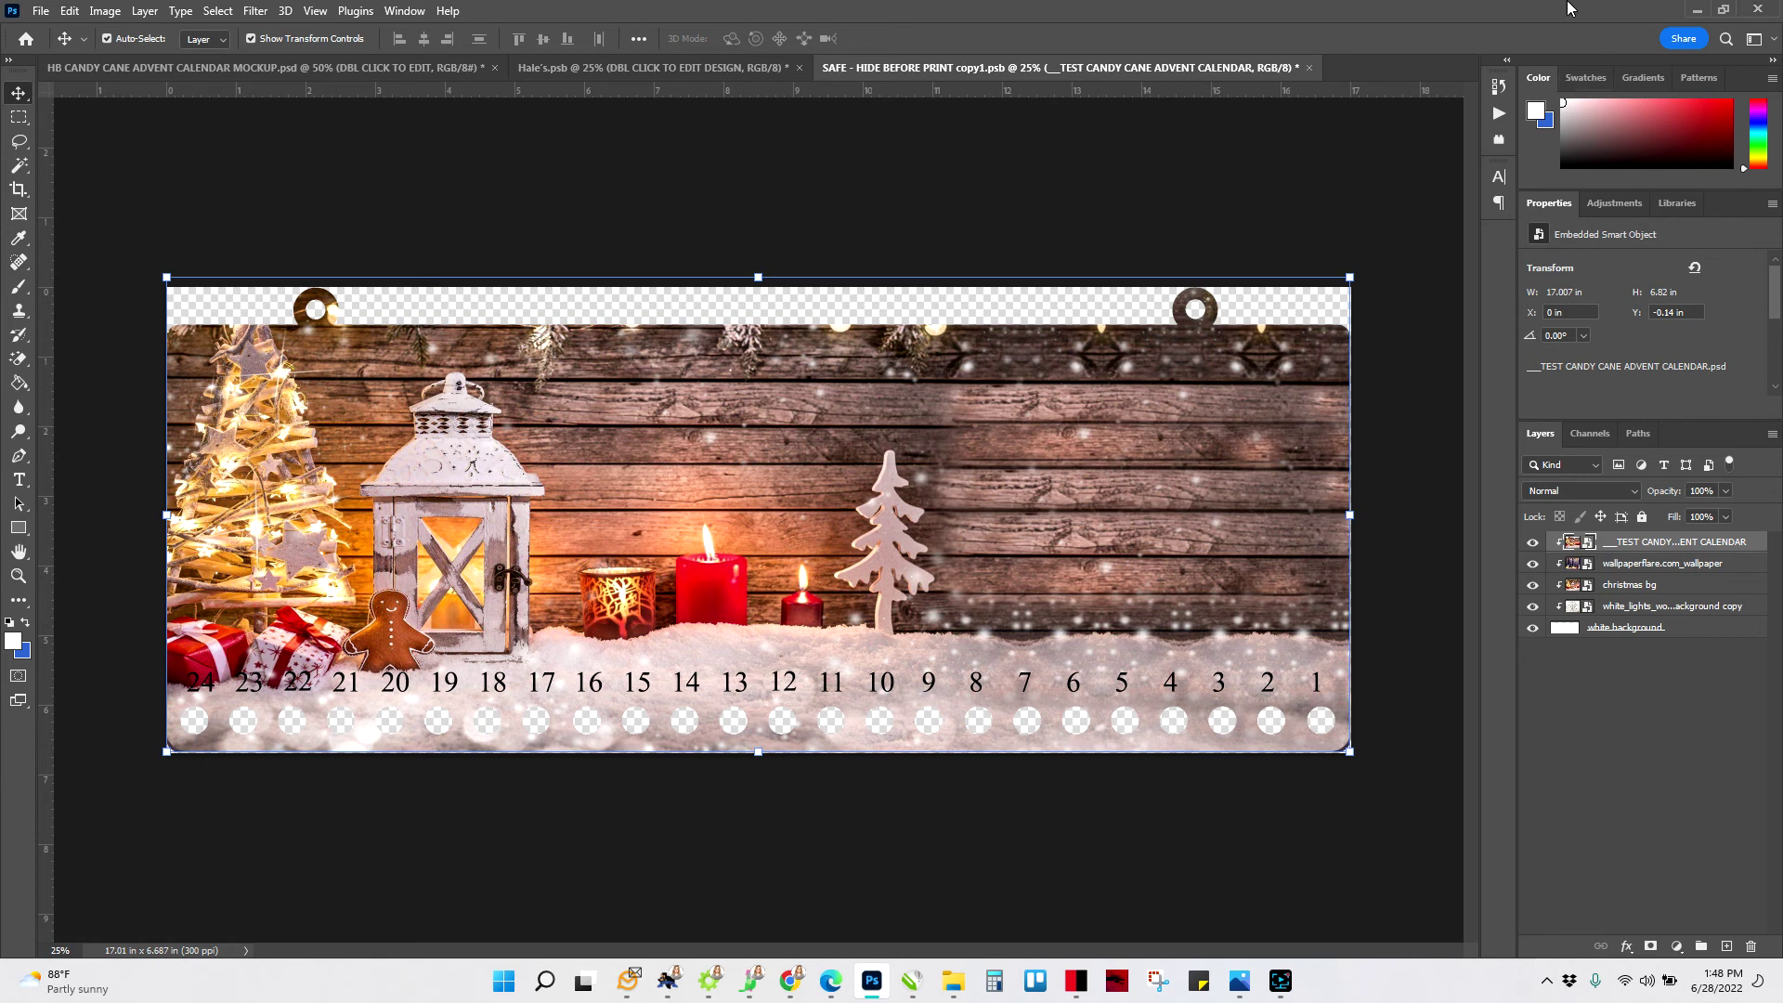
- Close the SAFE - HIDE BEFORE PRINT copy1.psb smart object contents, saving the changes
{"action": "left_click", "coordinate": [1308, 68]}
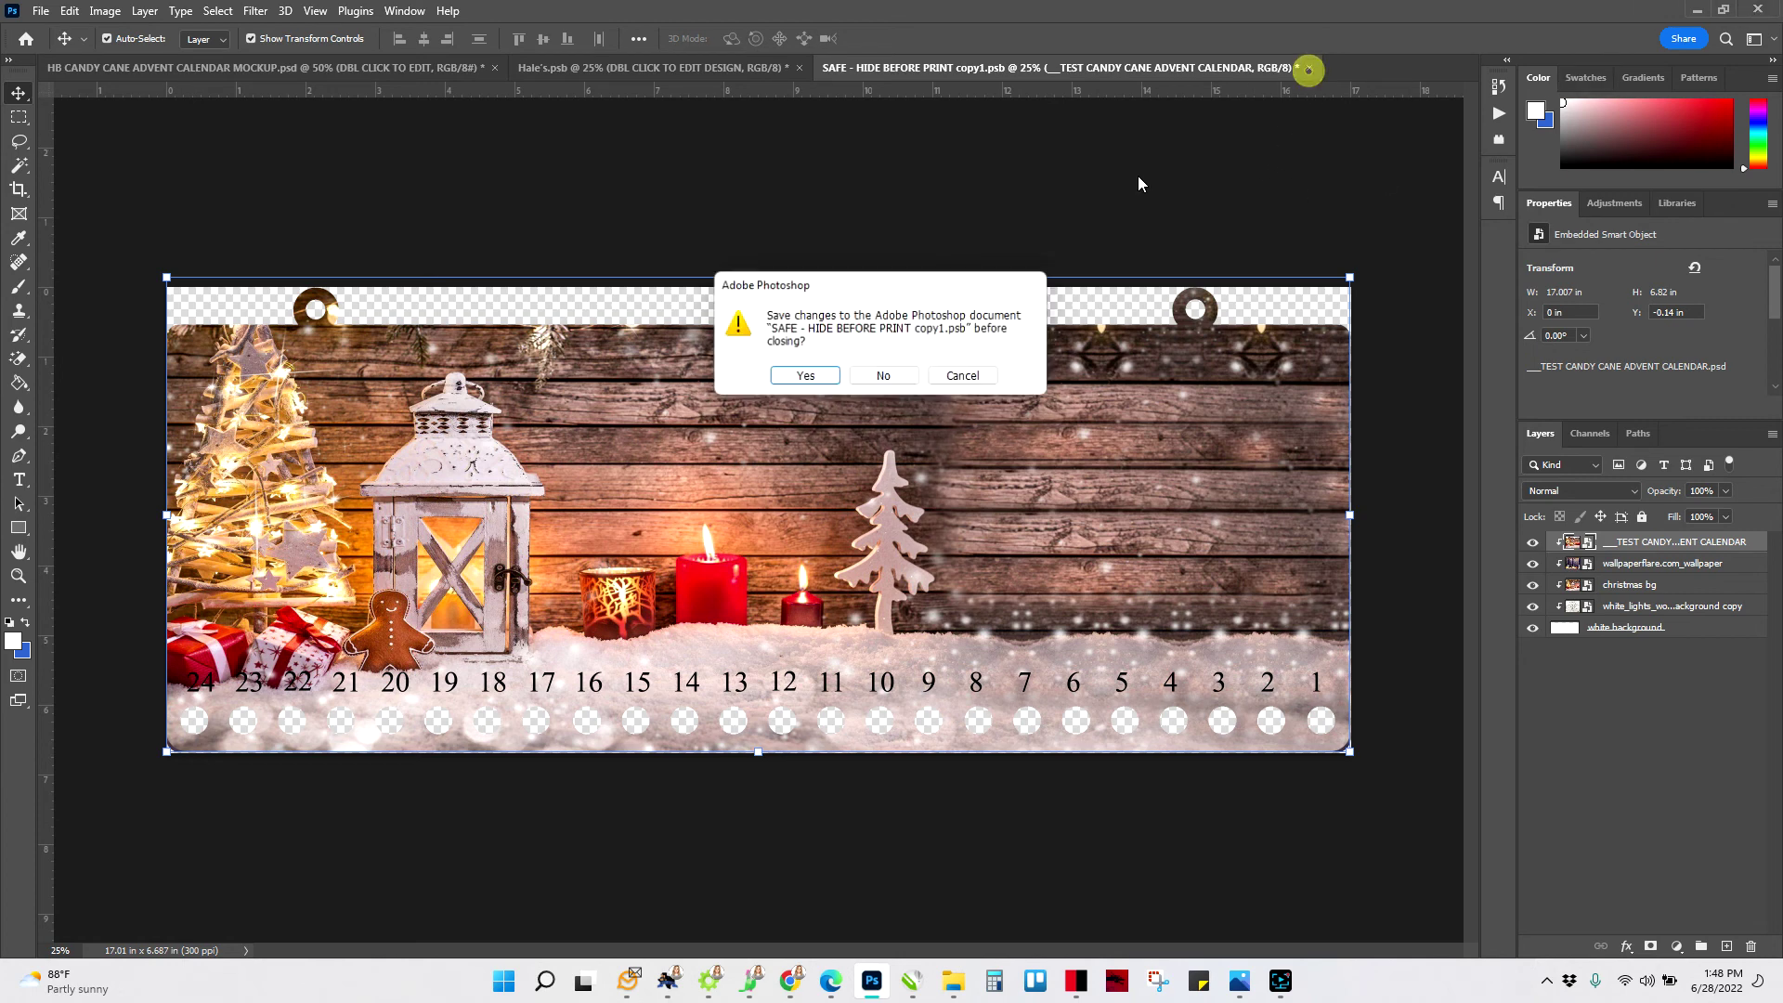
{"action": "left_click", "coordinate": [817, 379]}
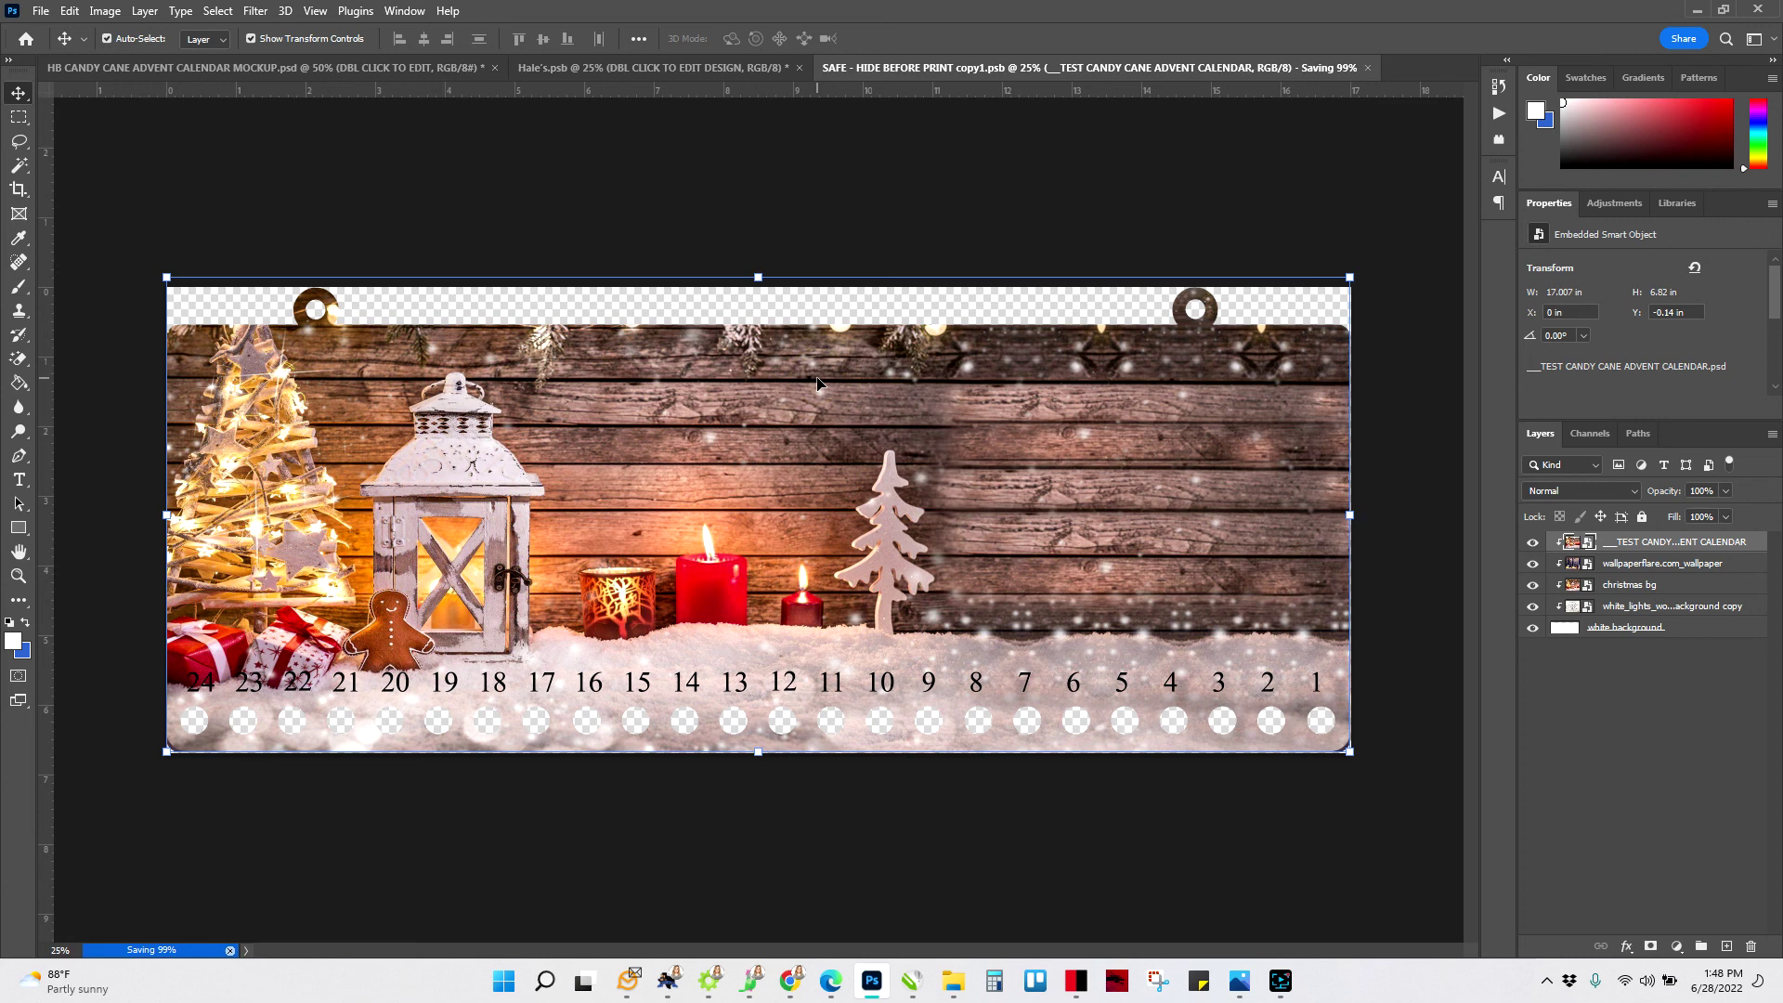